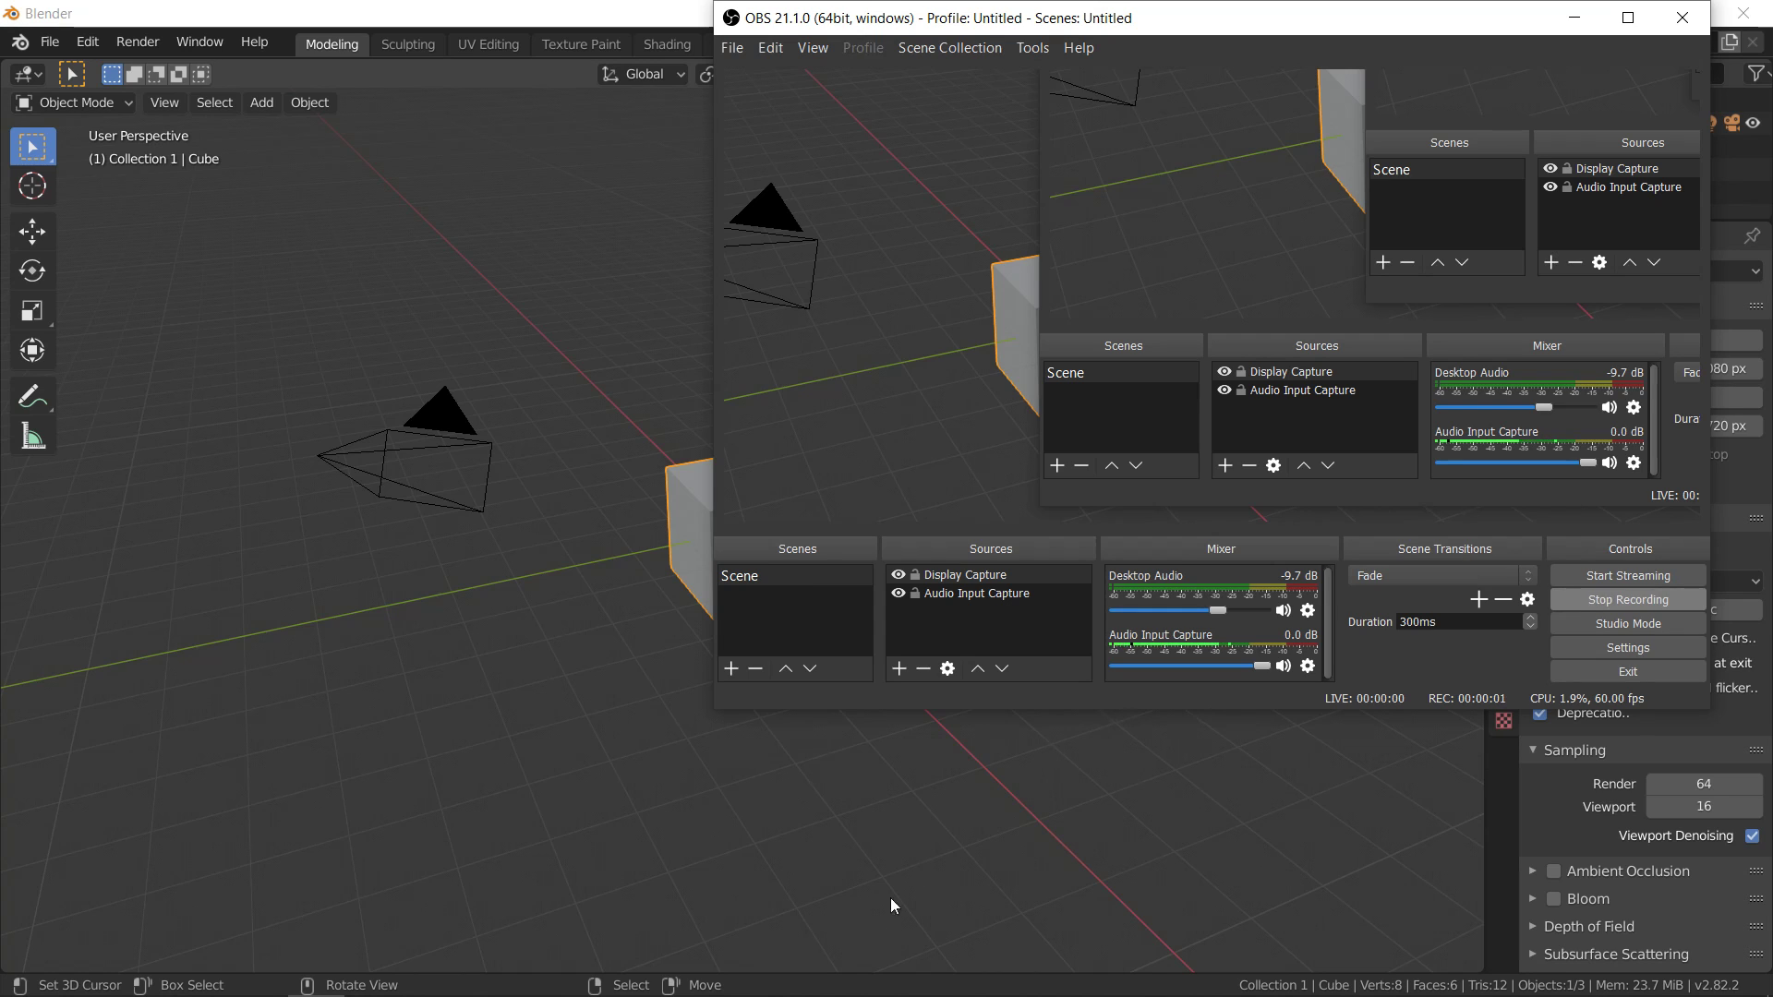
Apply the Quick Smoke effect to the default cube
left_click(772, 539)
middle_click_drag(772, 539, 705, 596)
scroll(705, 596, "up", 2)
key("F3")
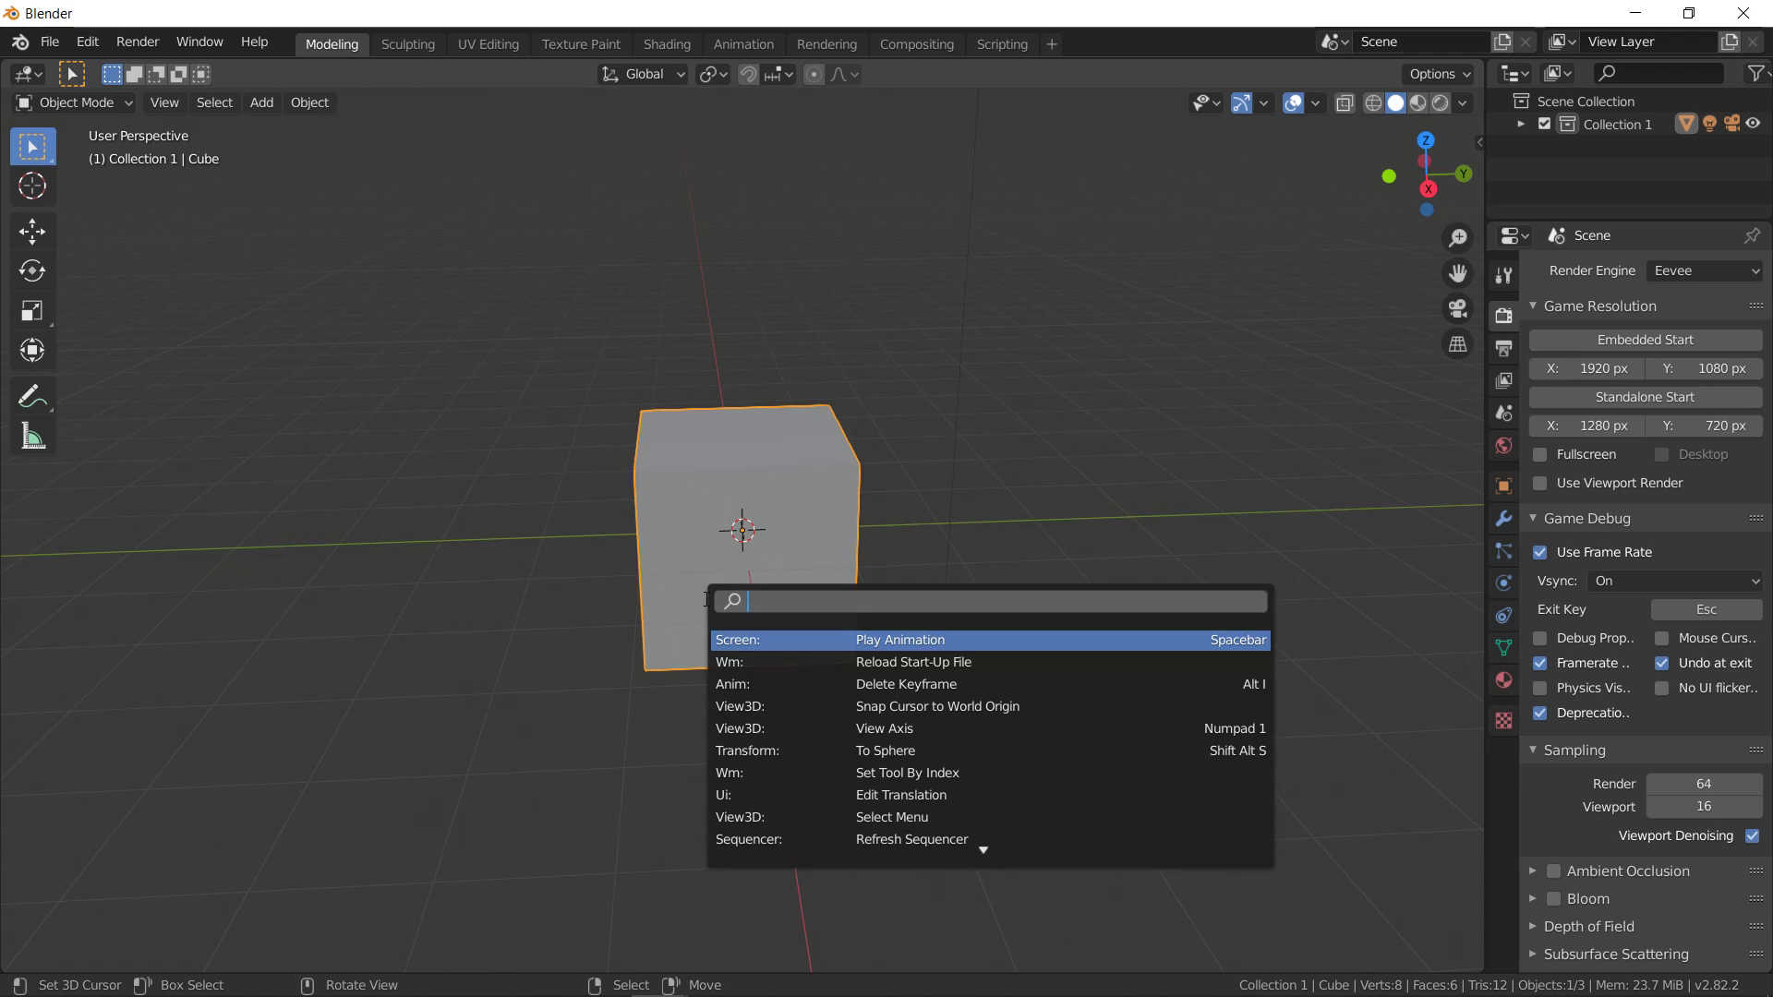
type("quic")
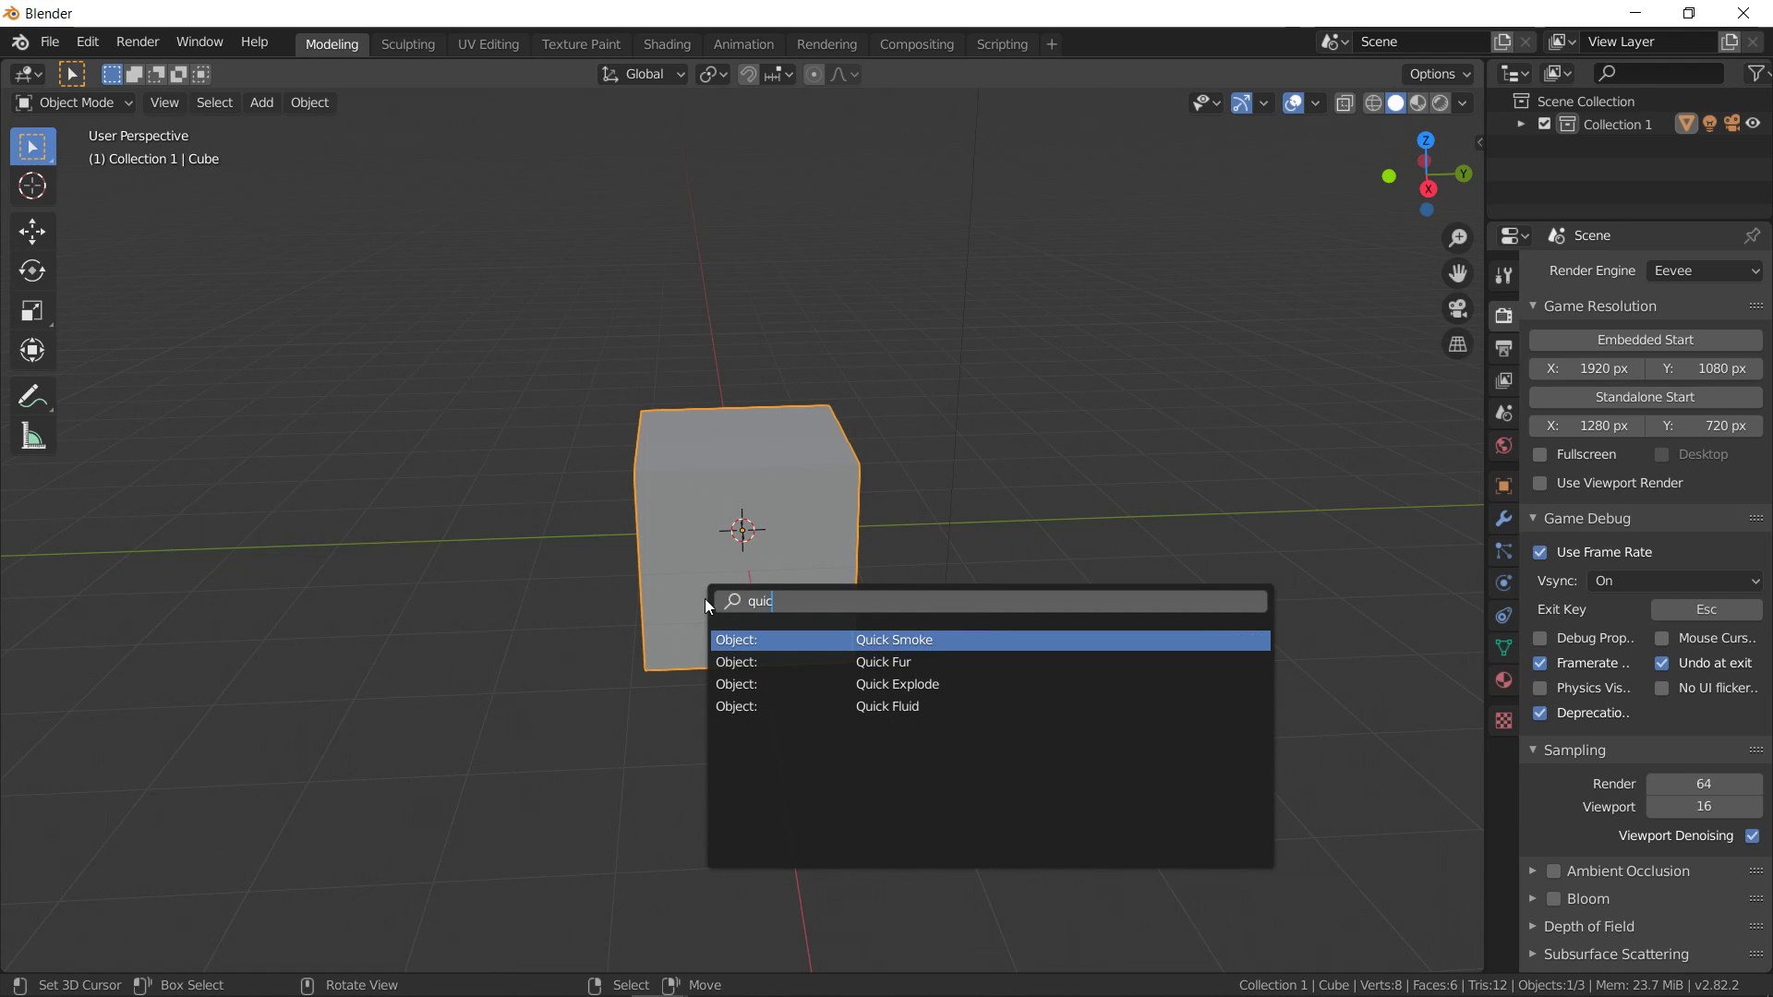
key("Return")
Delete the original cube and snap the smoke domain to the 3D cursor
left_click(833, 572)
key("Delete")
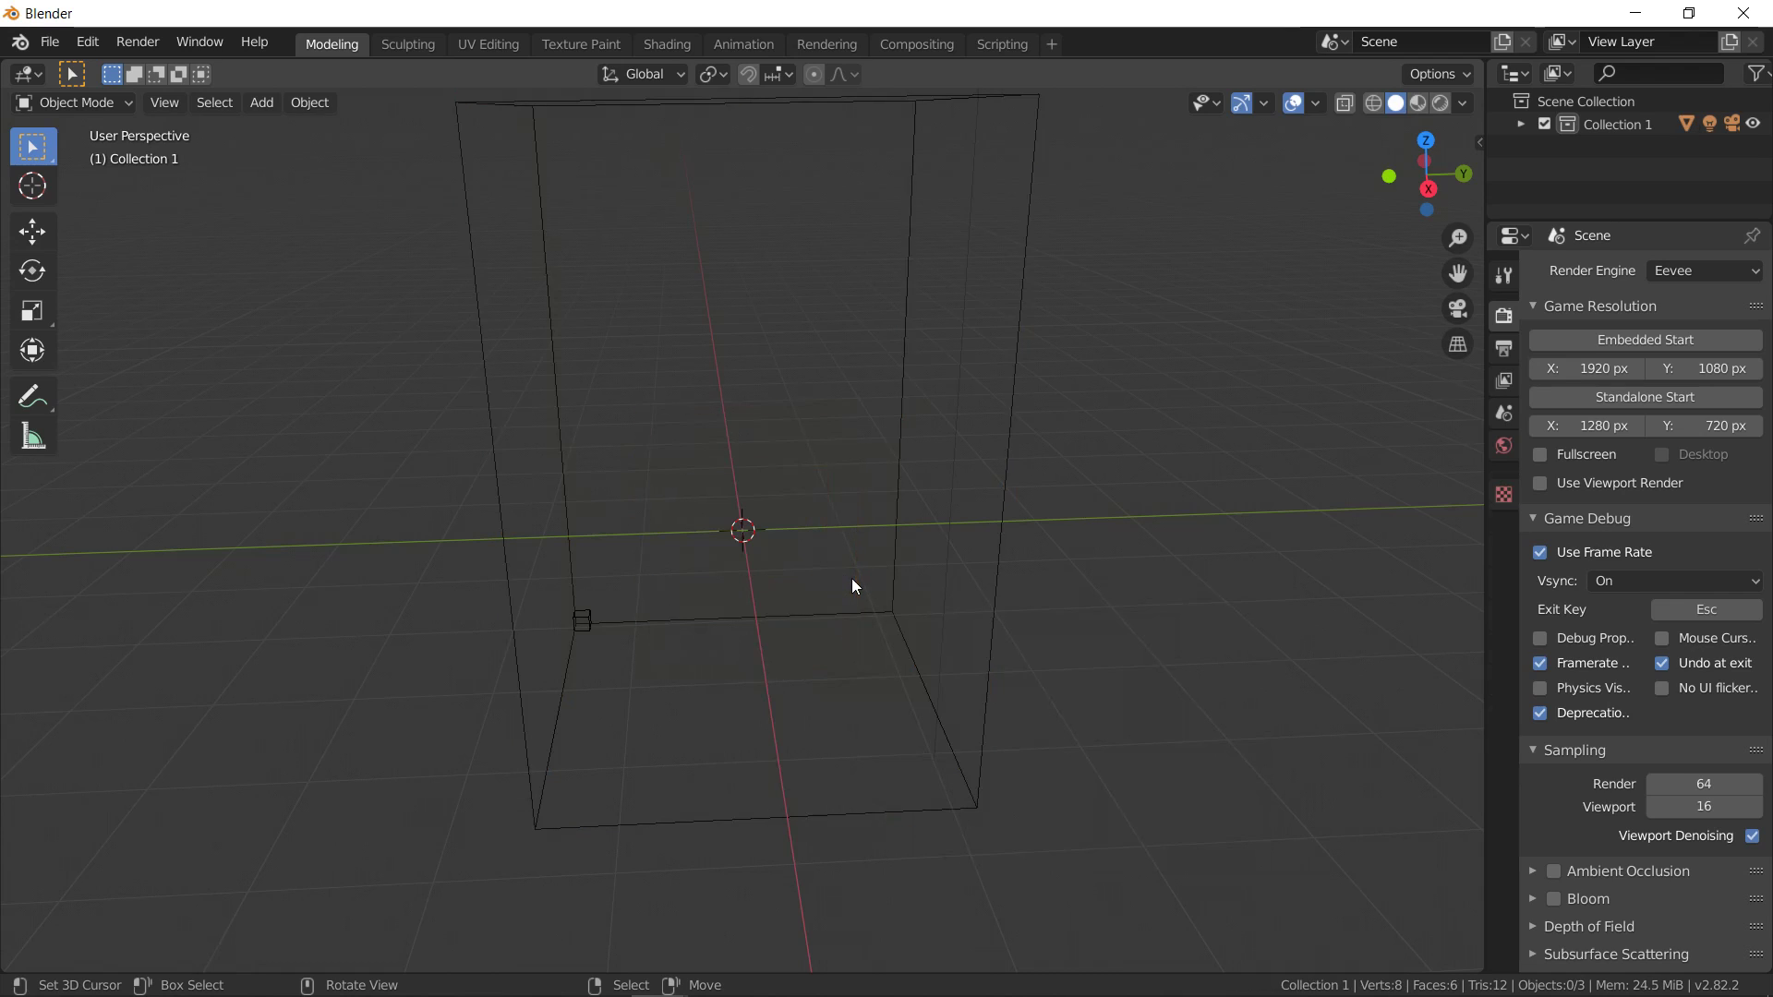
left_click(529, 646)
key("shift+s")
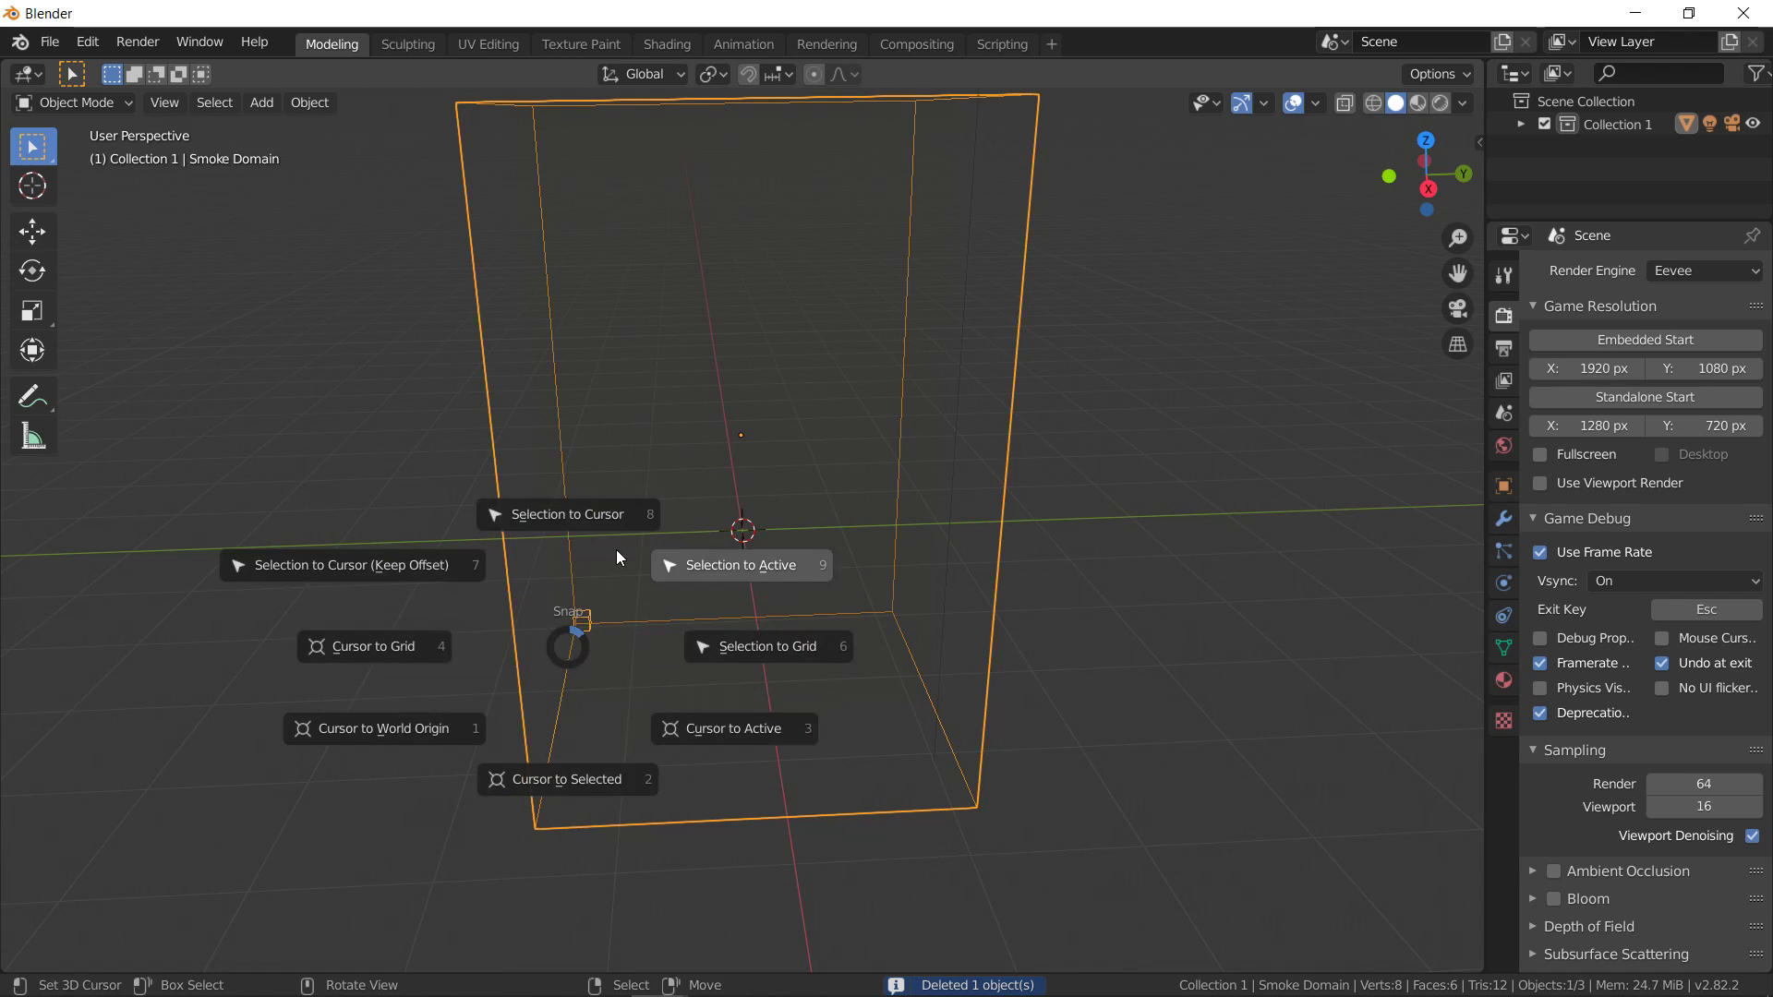
left_click(585, 519)
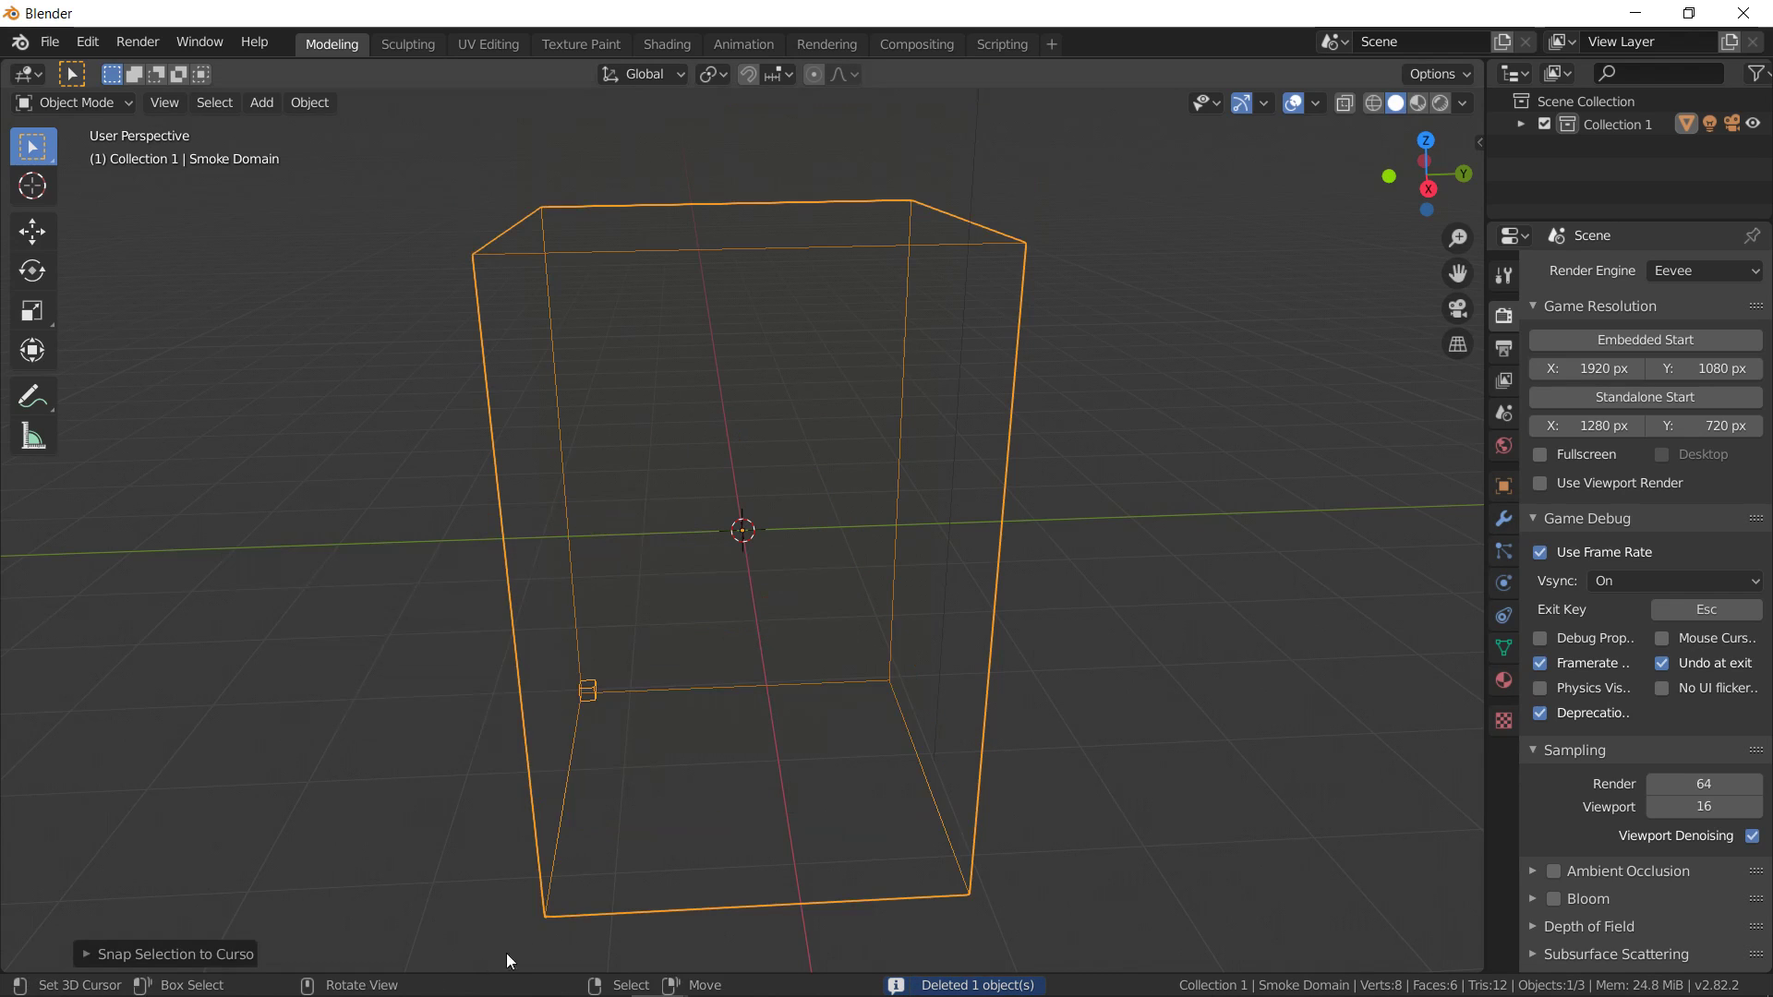
Split the viewport horizontally, enlarge the lower area, and turn it into a Shader Editor
right_click(1485, 811)
left_click(1464, 835)
left_click(1386, 762)
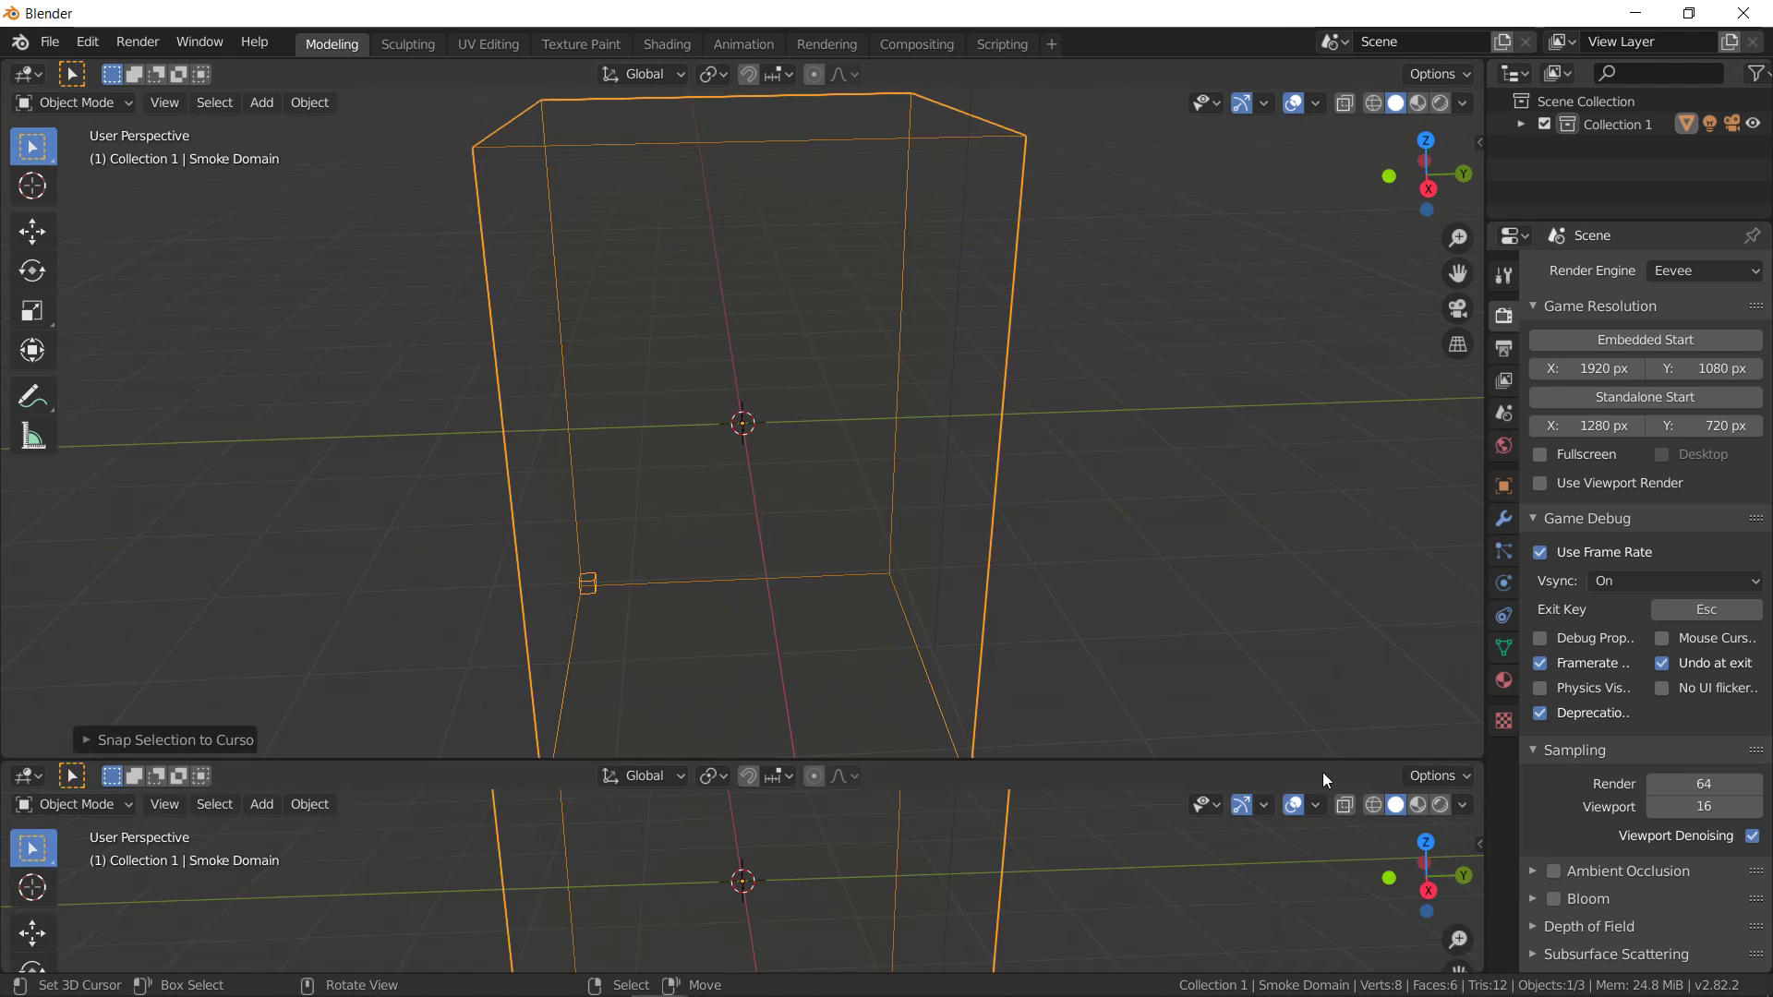
left_click_drag(394, 761, 412, 514)
left_click(51, 562)
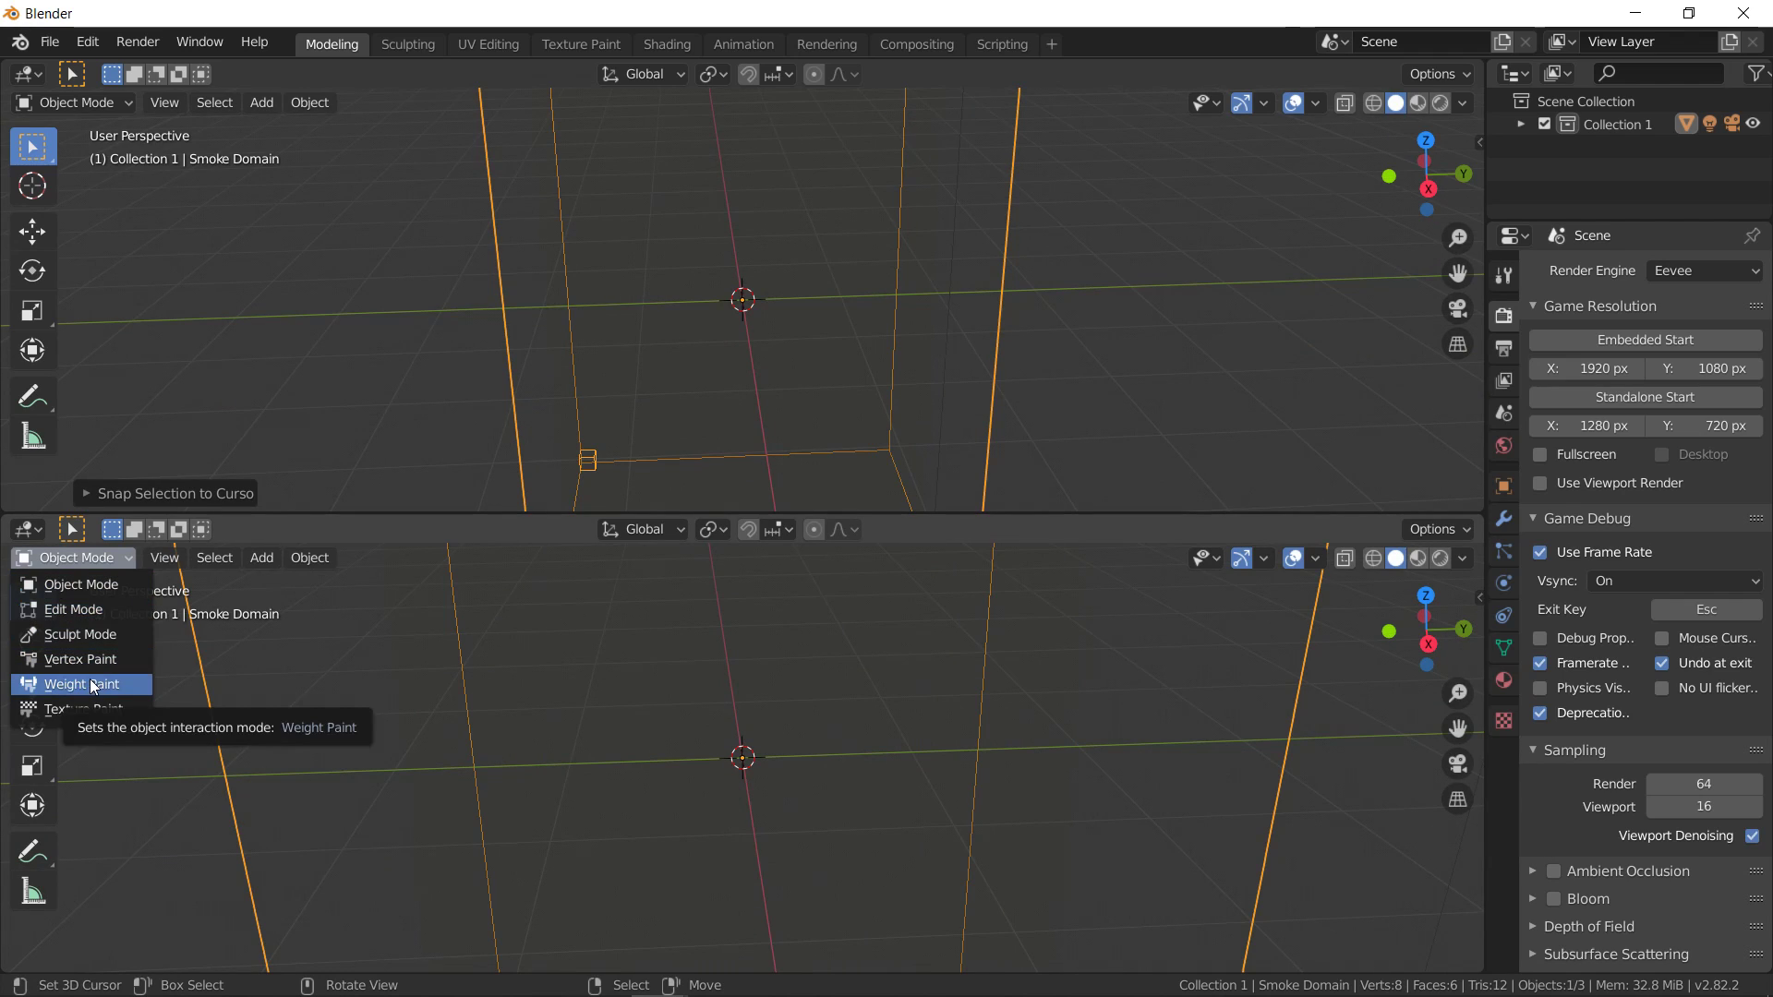
left_click(27, 529)
left_click(91, 691)
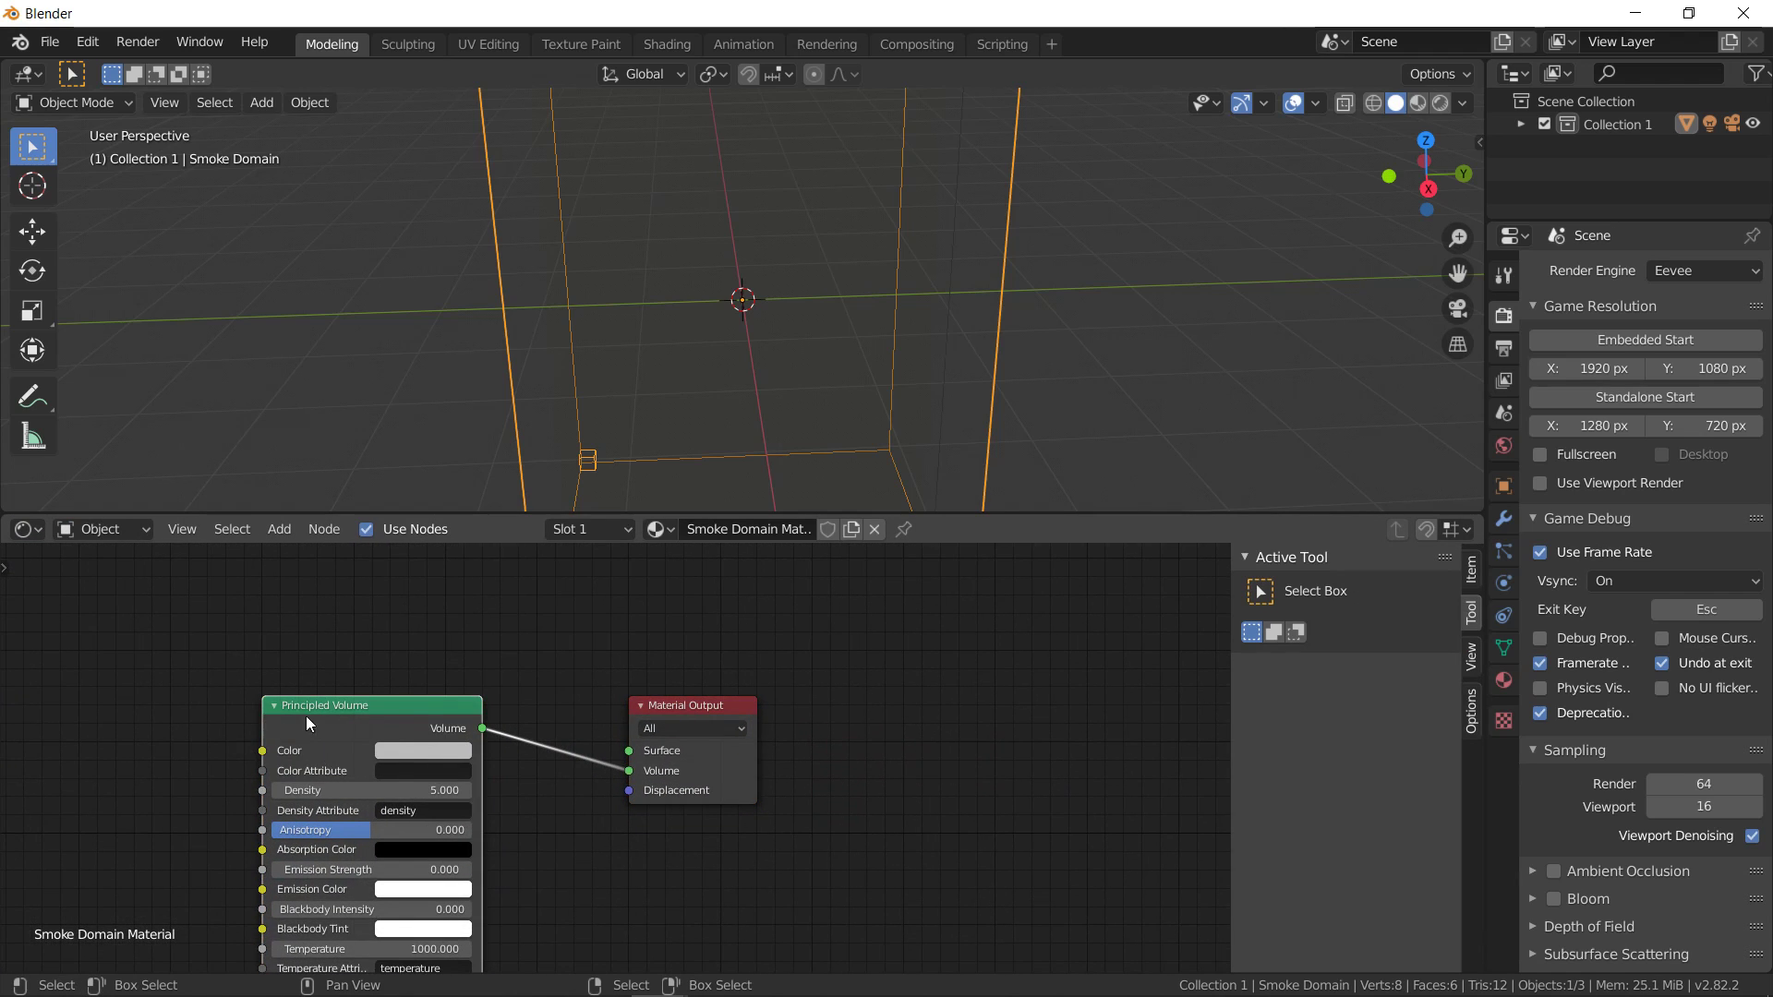
Replace the Principled Volume node with a Geometry node whose Position output feeds the Material Output's Volume
key("x")
left_click(280, 530)
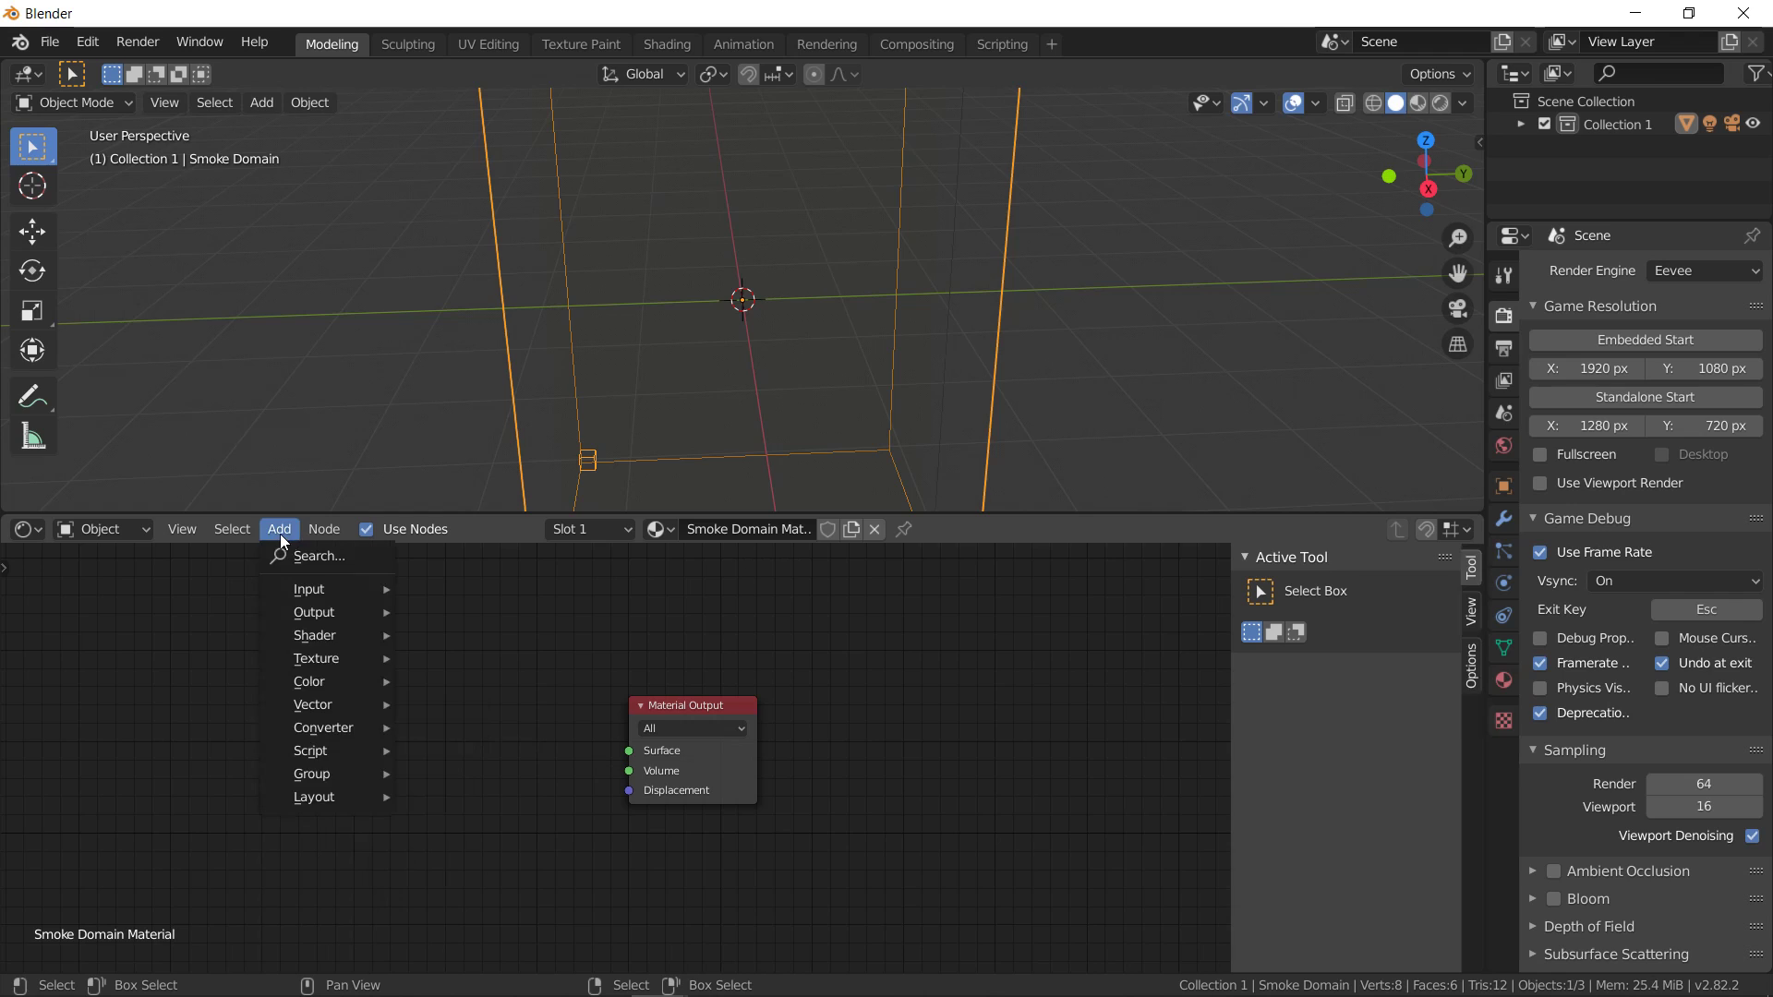
mouse_move(321, 587)
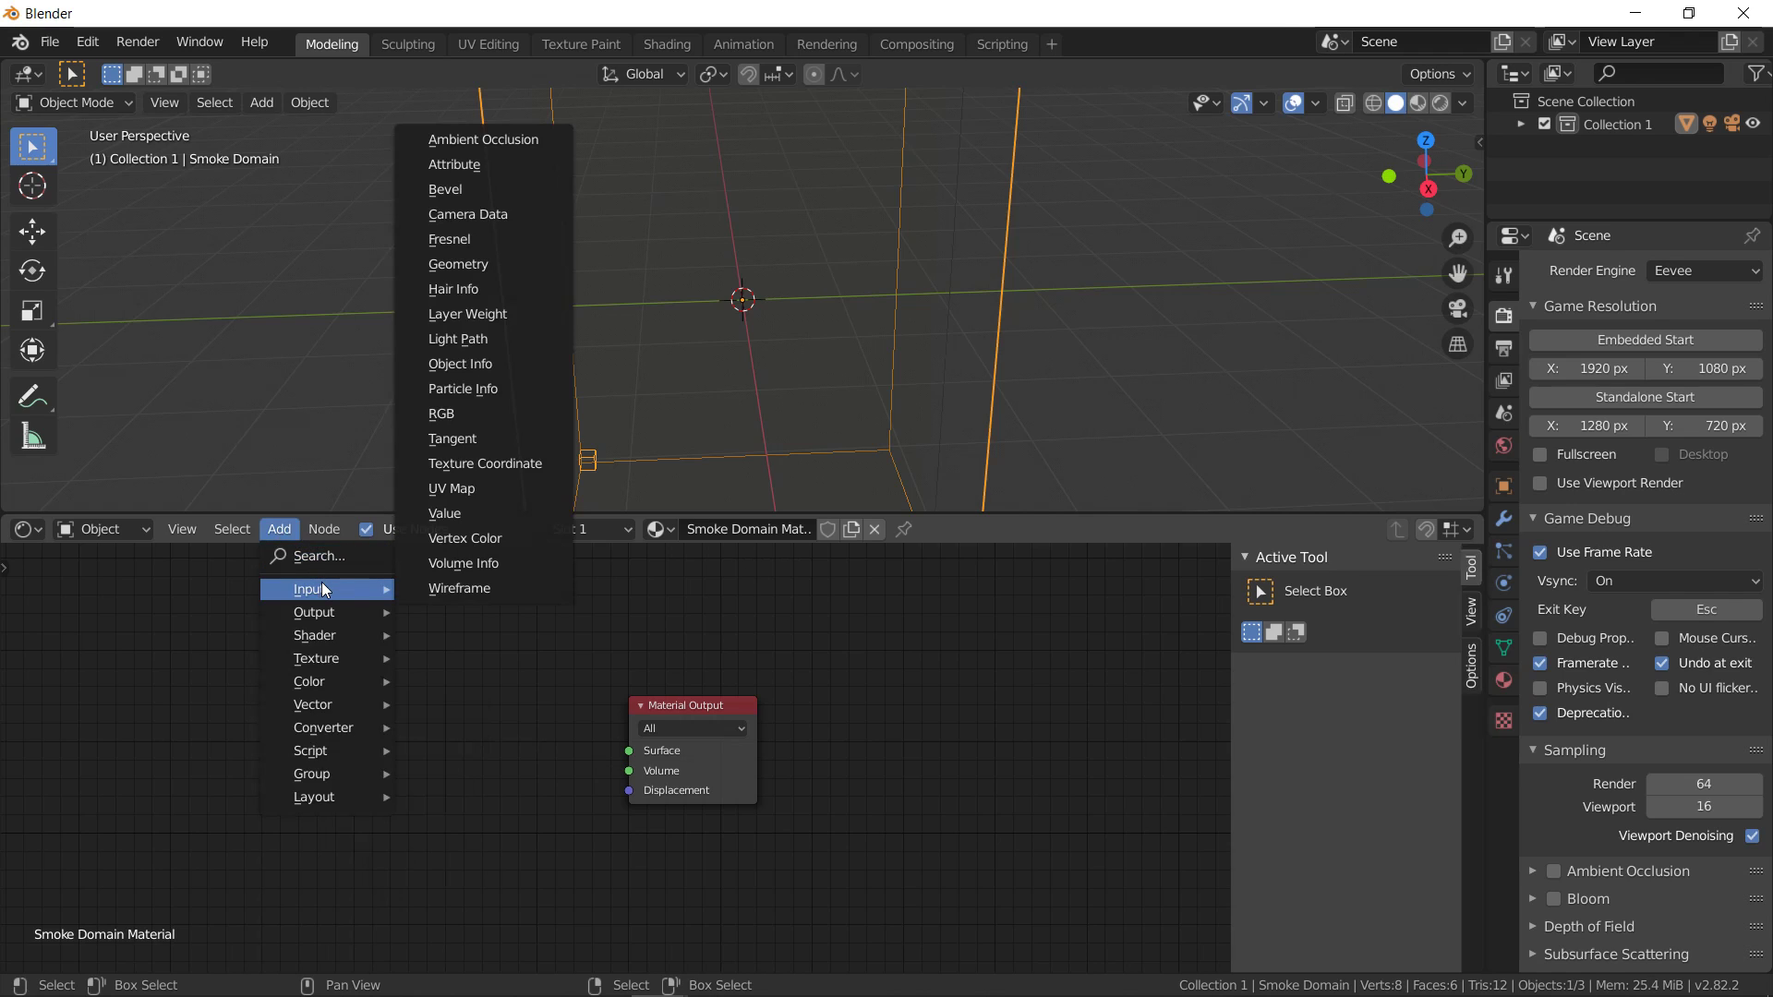
left_click(493, 253)
left_click(263, 733)
left_click_drag(266, 732, 632, 772)
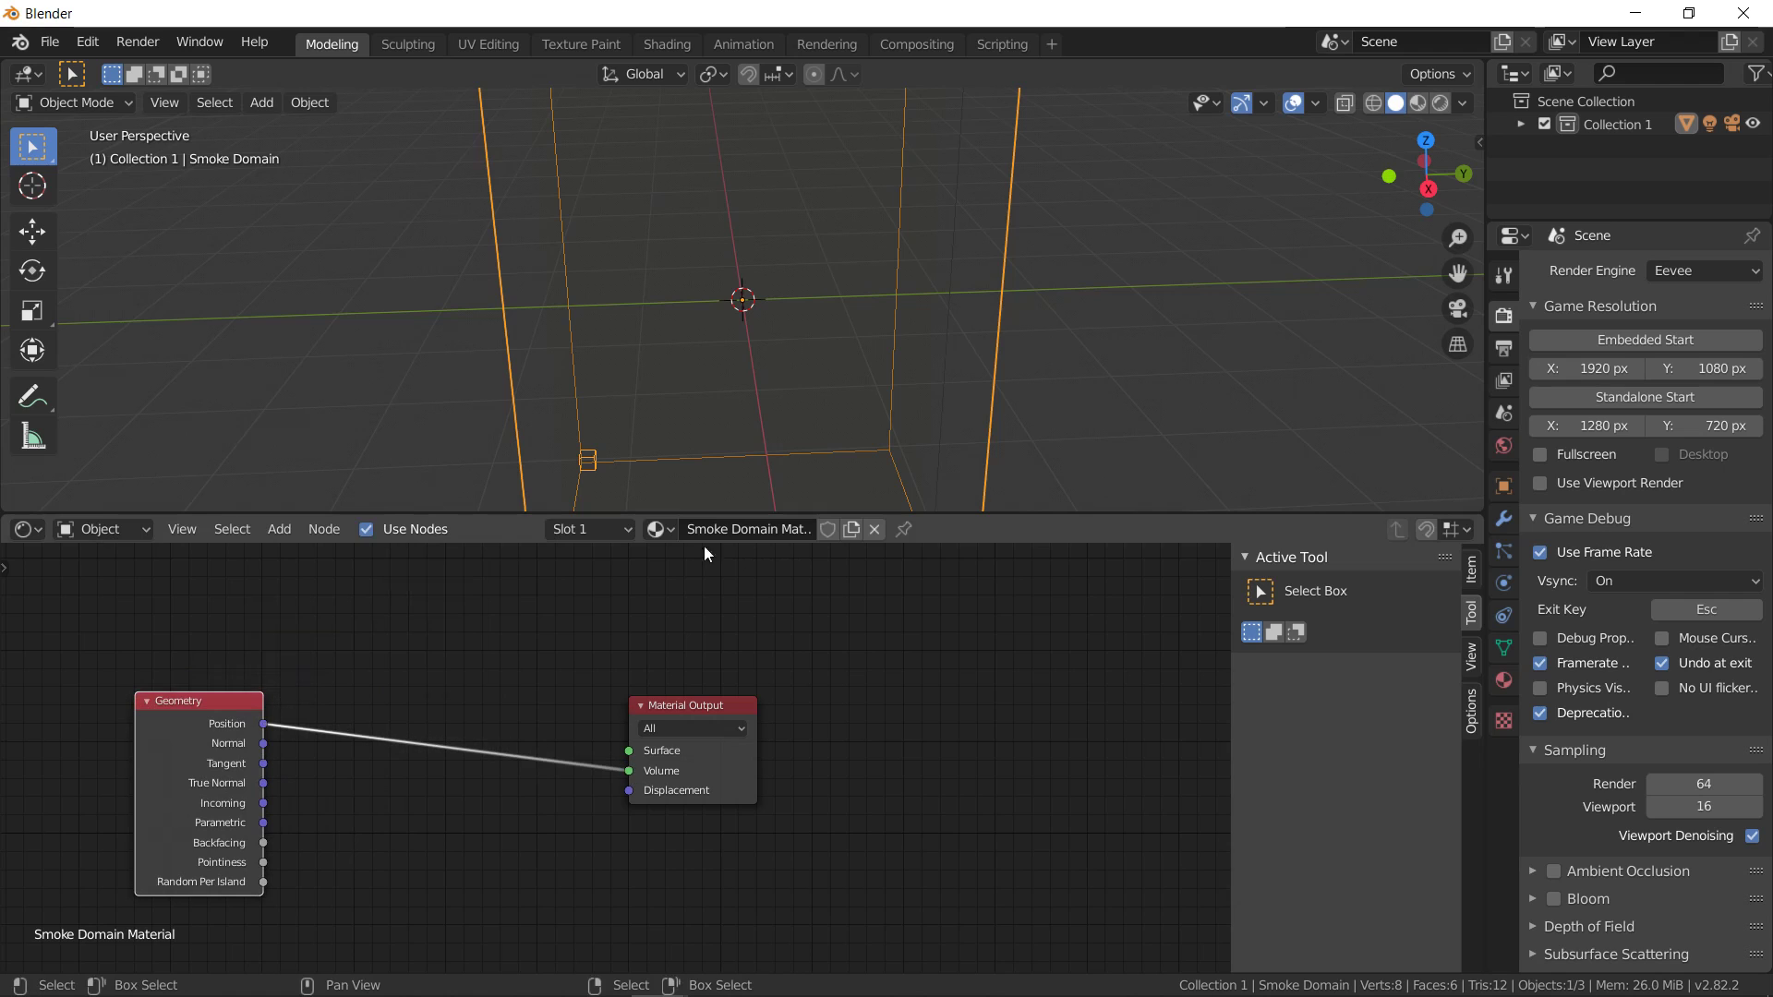
Switch the upper viewport to Rendered shading and view the coloured volume from another side
left_click(1443, 98)
middle_click_drag(567, 347, 716, 333)
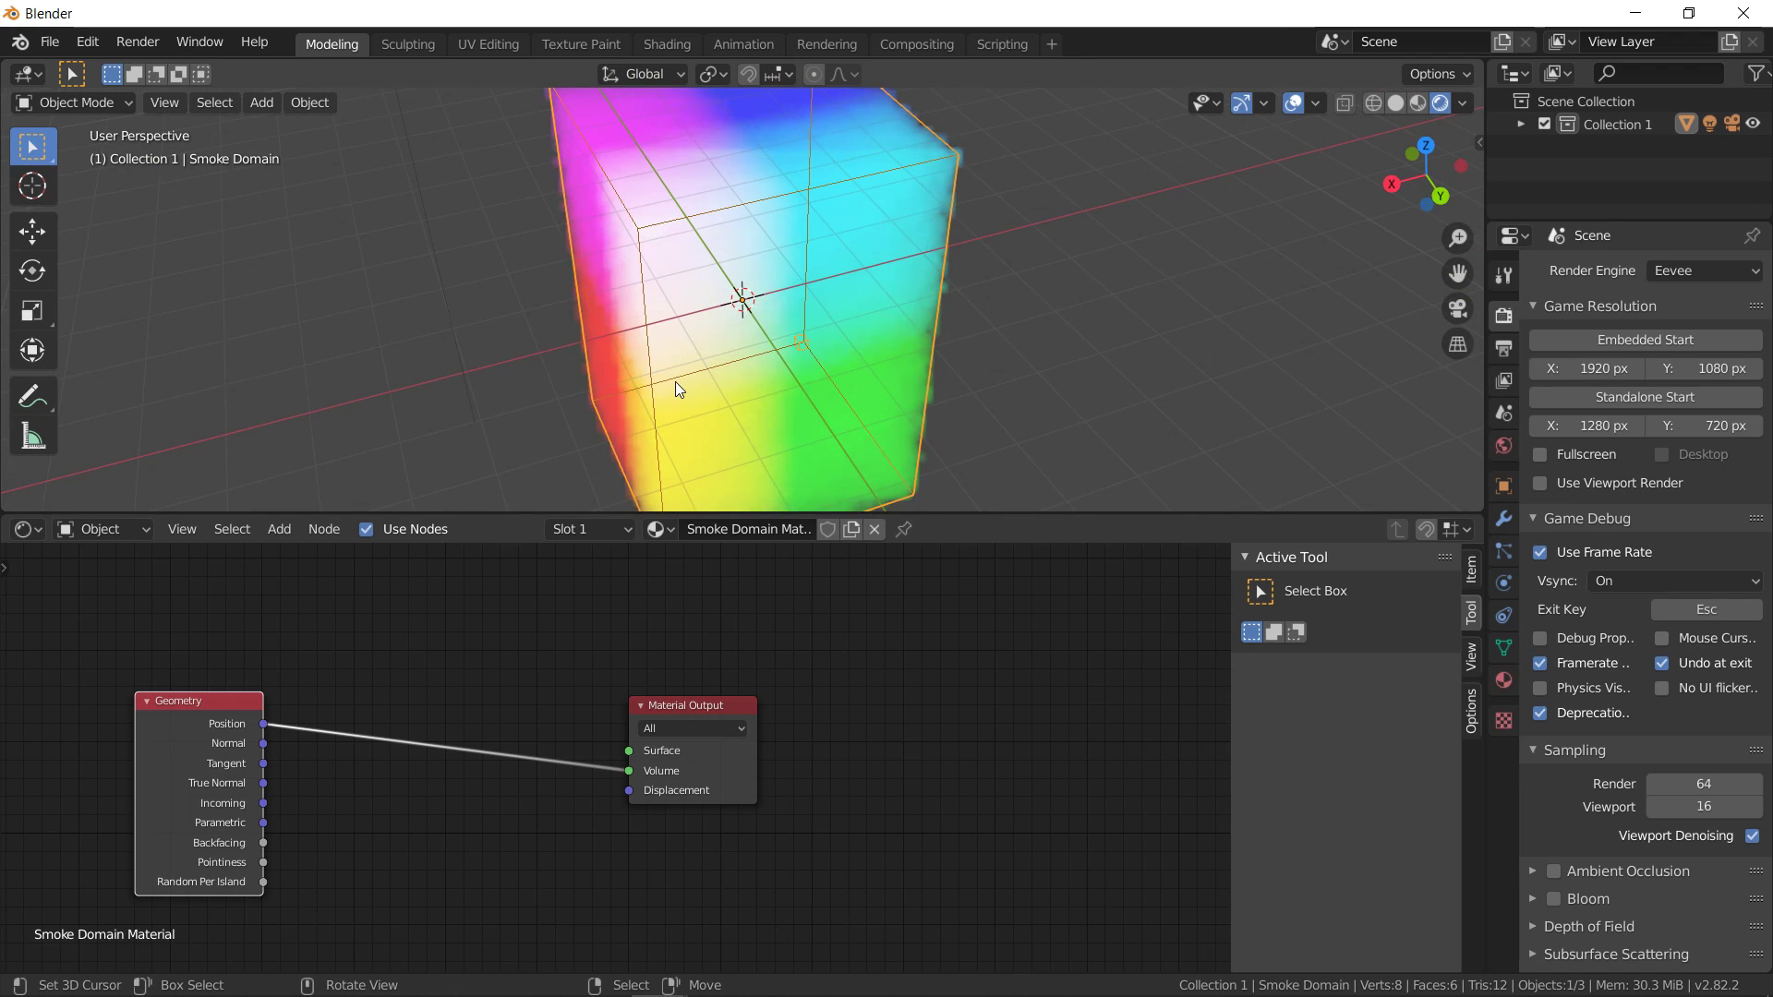
scroll(674, 381, "down", 1)
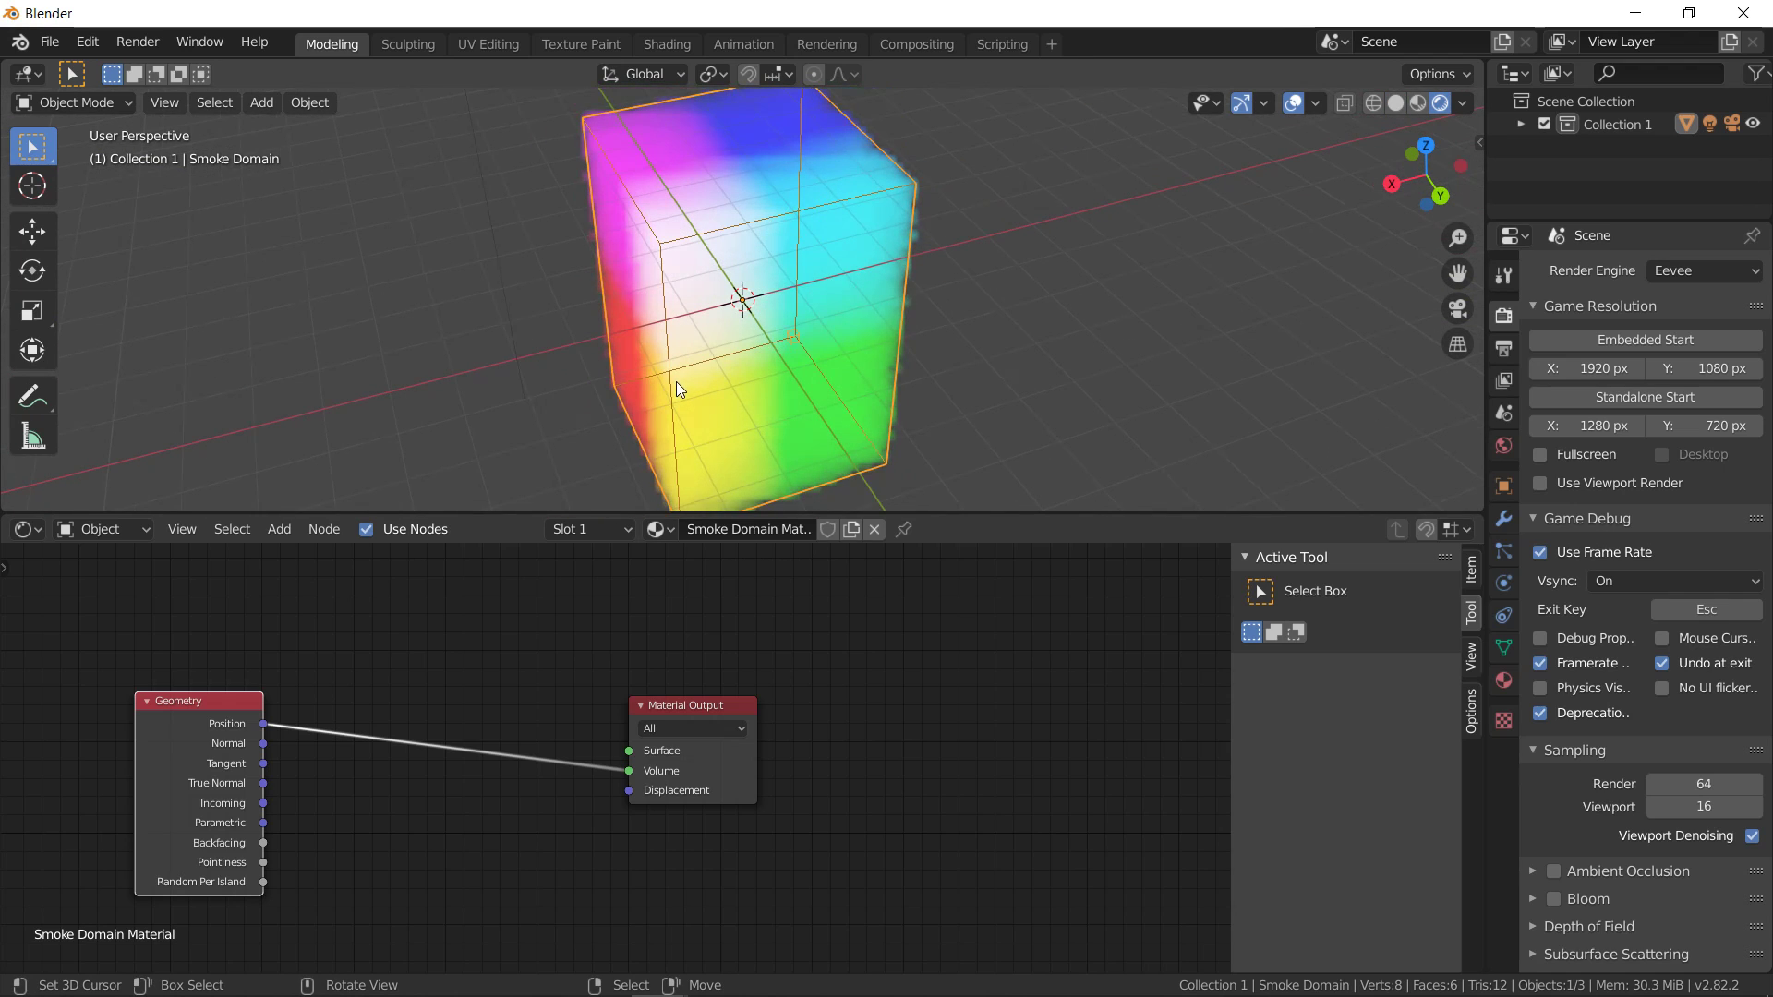
Insert a Separate XYZ node on the link between Geometry and Material Output, and nudge Material Output upward
scroll(309, 758, "up", 1)
middle_click_drag(323, 758, 563, 744)
scroll(567, 748, "up", 3)
scroll(567, 748, "up", 1)
left_click(279, 528)
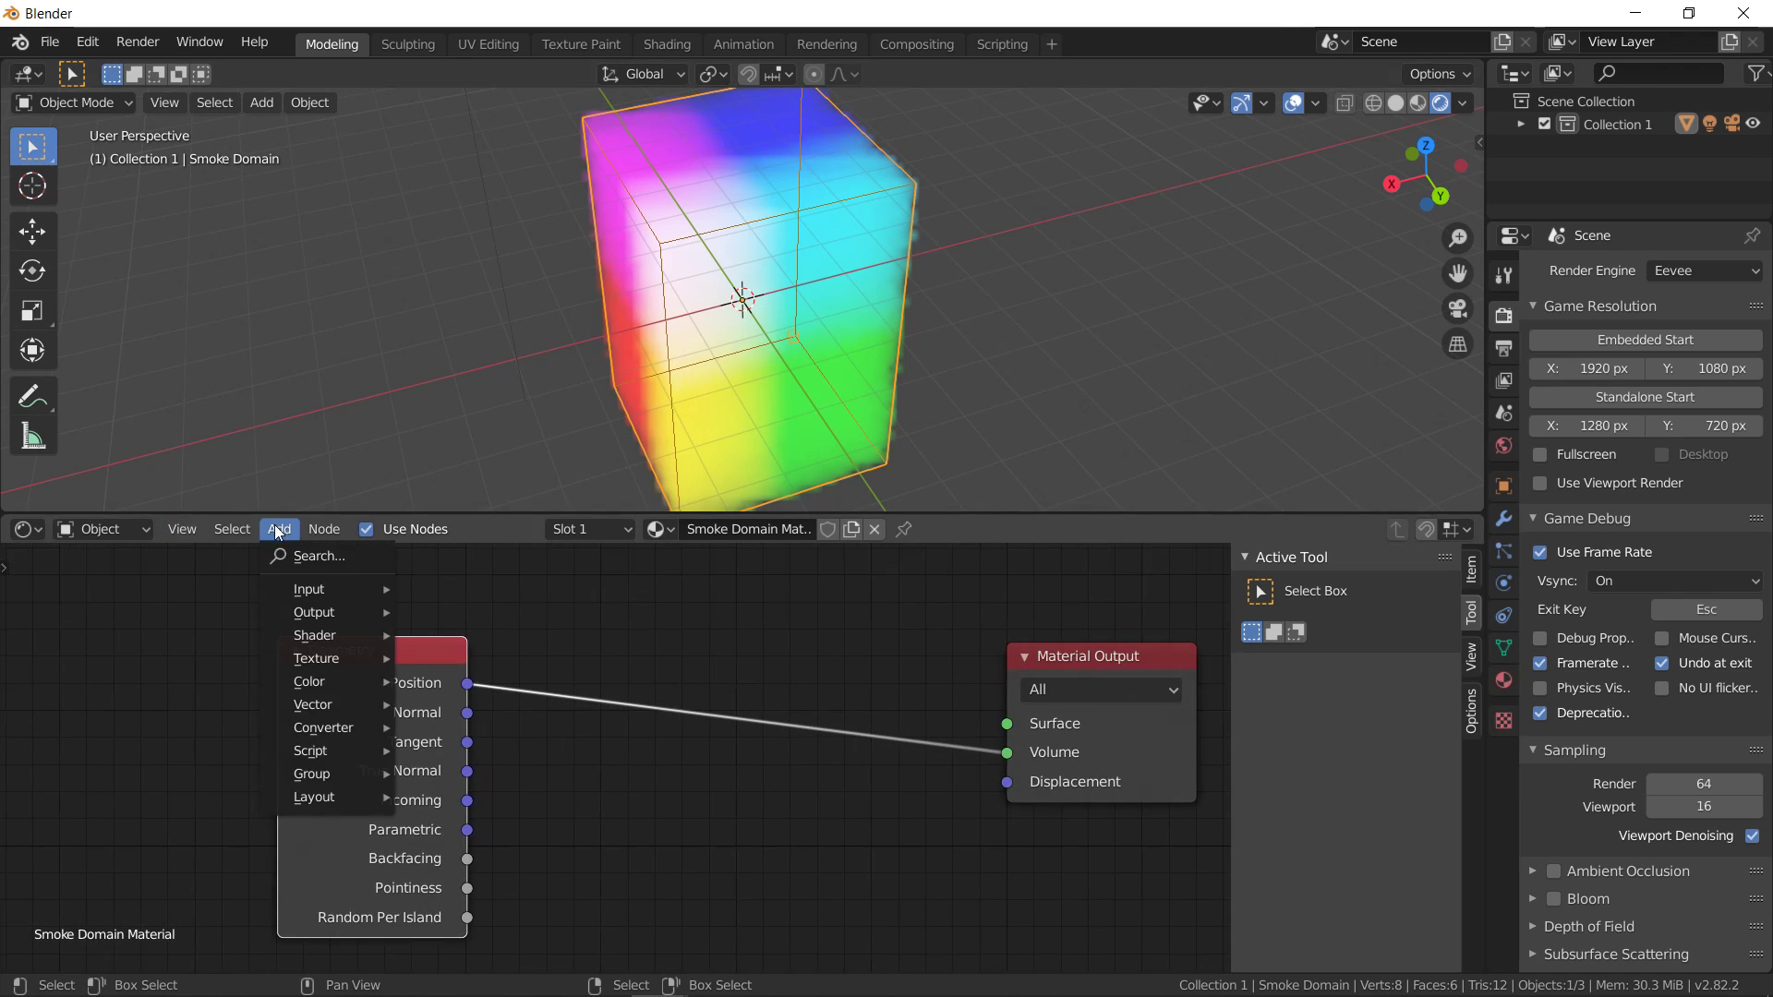
mouse_move(351, 733)
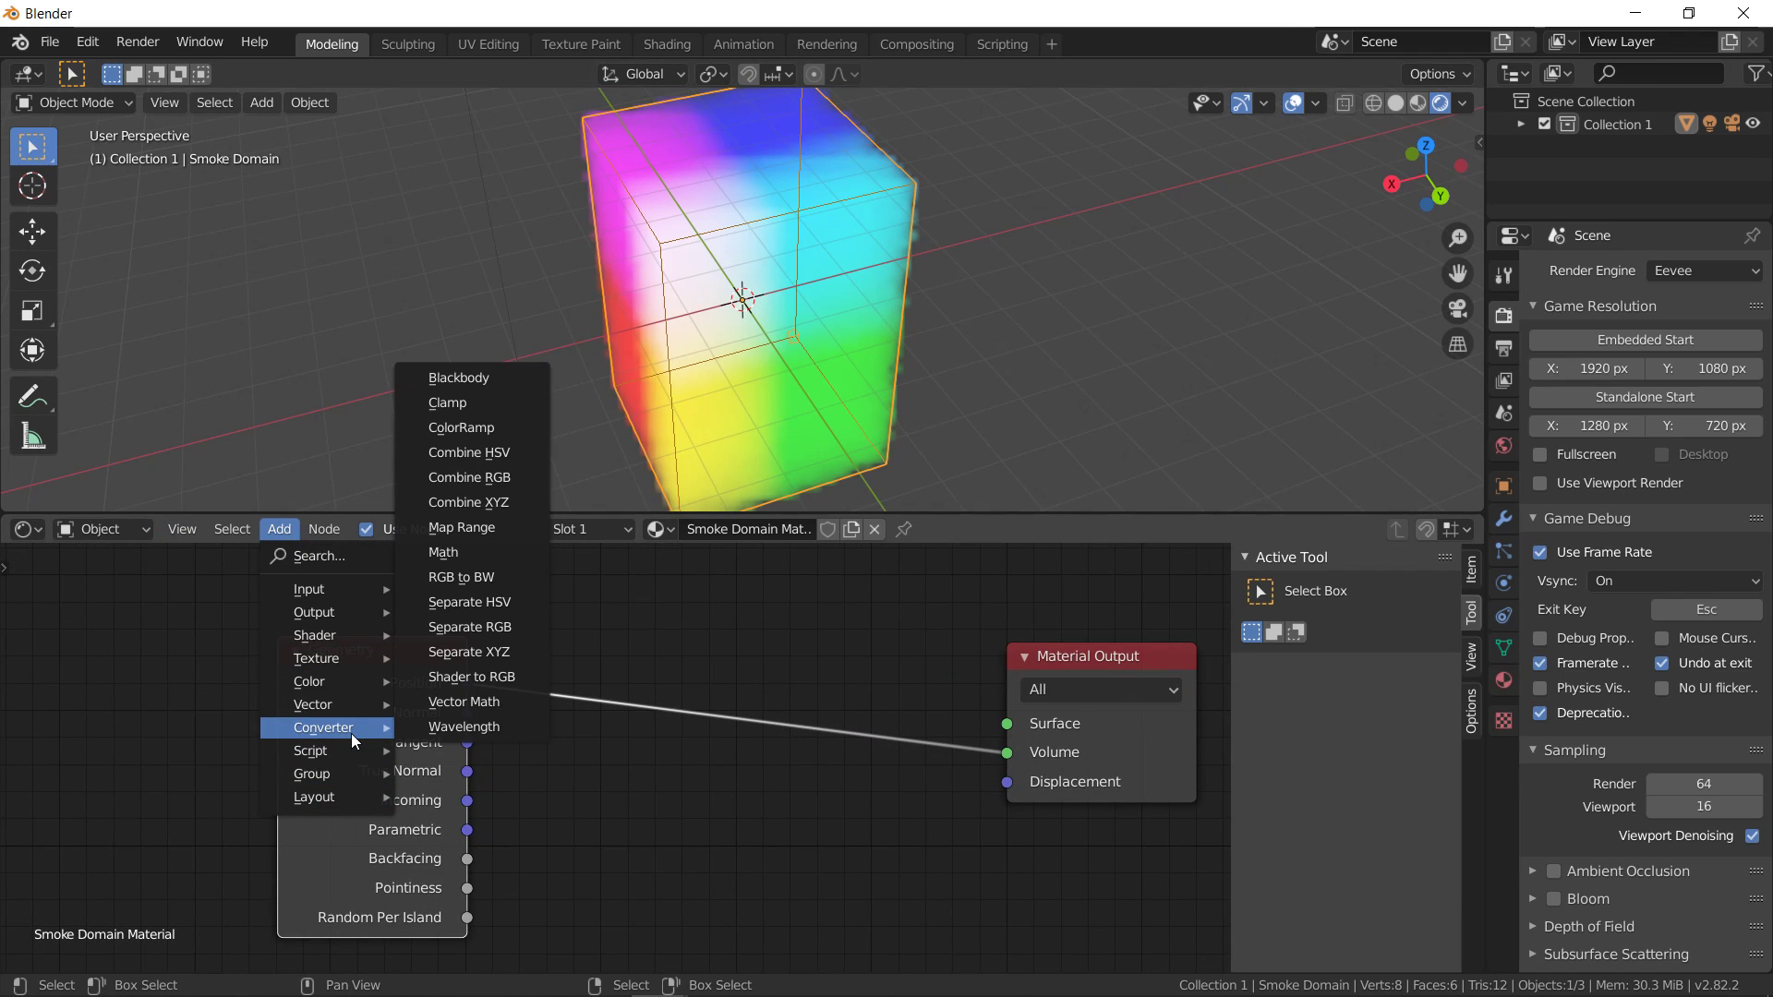
left_click(469, 652)
left_click(674, 738)
left_click_drag(1078, 668, 1075, 634)
Connect the Y output of Separate XYZ to the Material Output's Volume input and inspect the volume
middle_click_drag(798, 334, 736, 305)
left_click_drag(766, 748, 1003, 718)
middle_click_drag(900, 382, 870, 336)
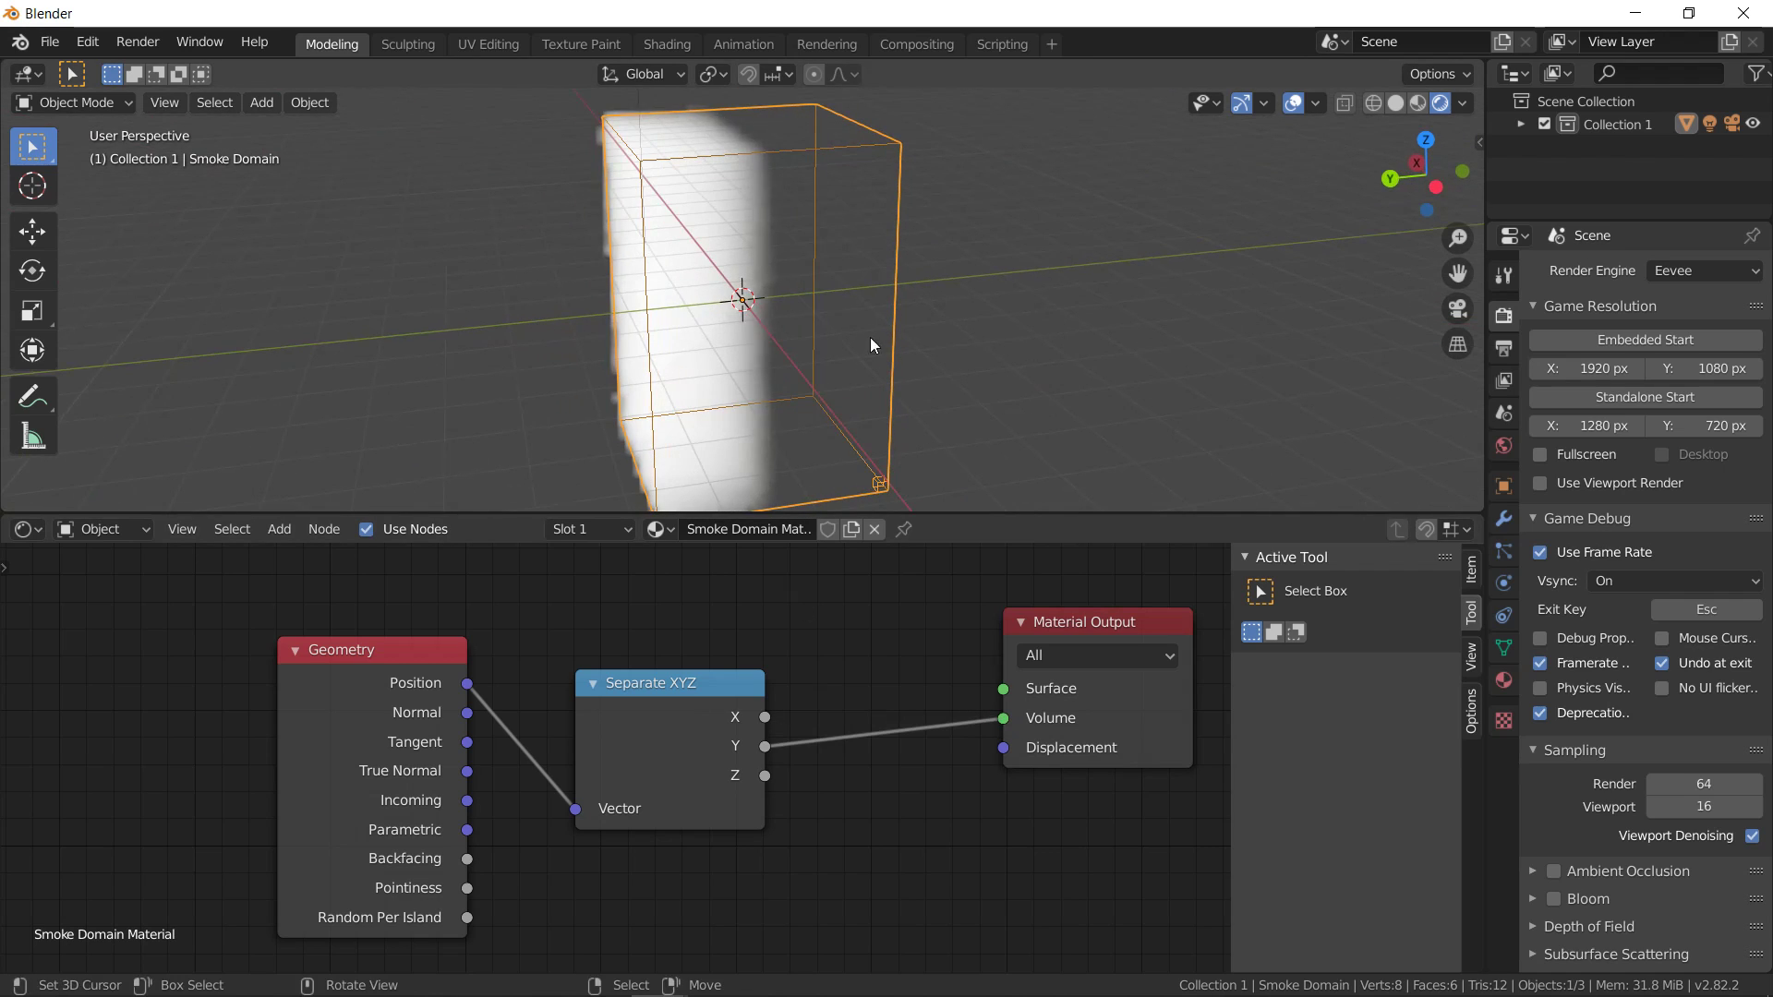
Connect the Z output of Separate XYZ to the Material Output's Volume input and inspect the volume
left_click_drag(765, 774, 1003, 718)
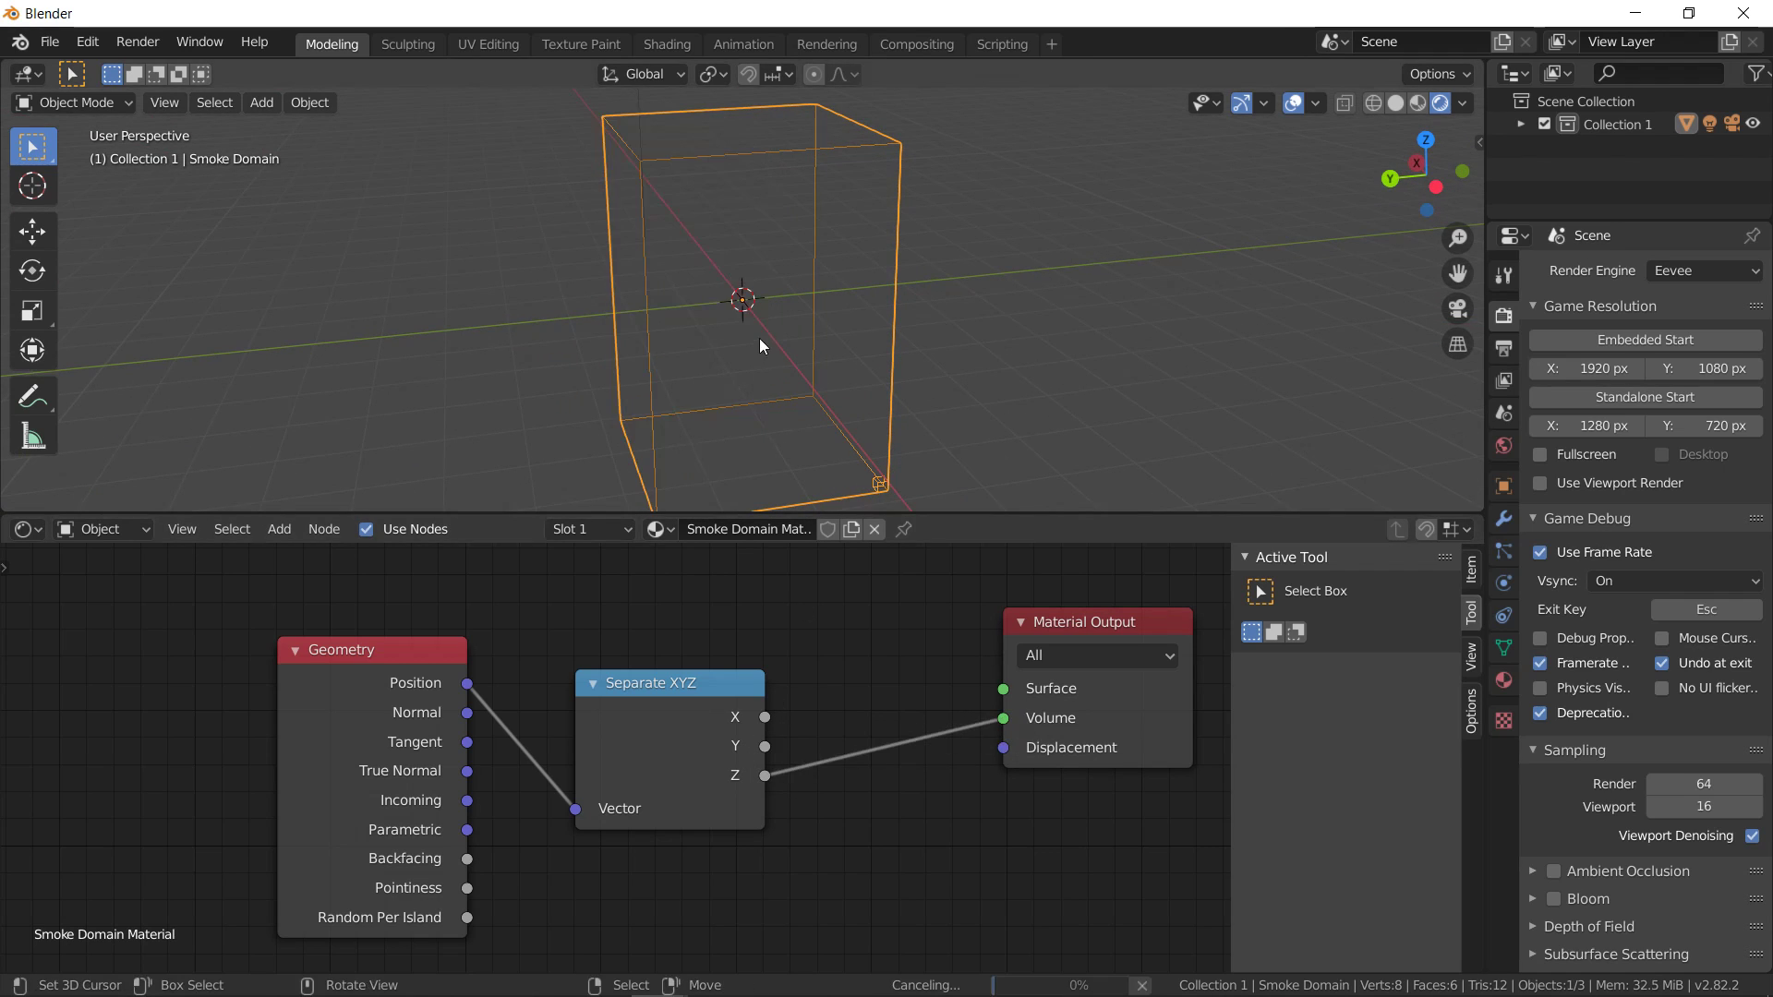
middle_click_drag(839, 340, 729, 329)
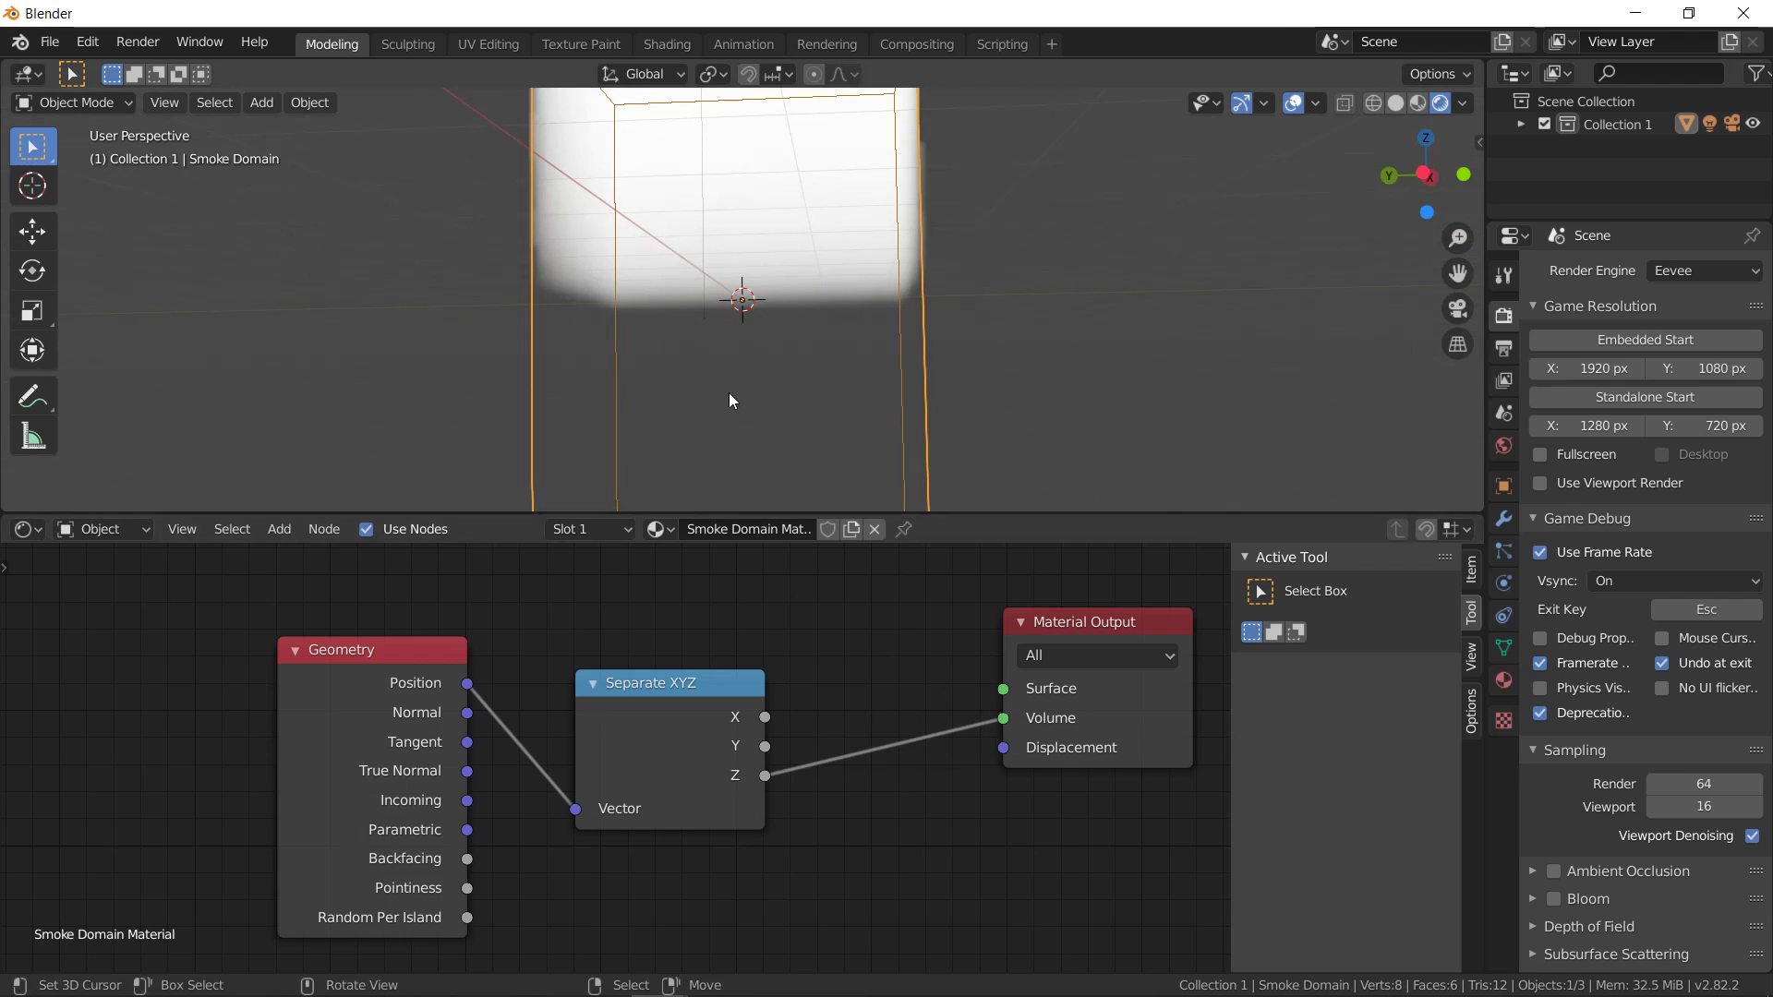
scroll(674, 423, "down", 3)
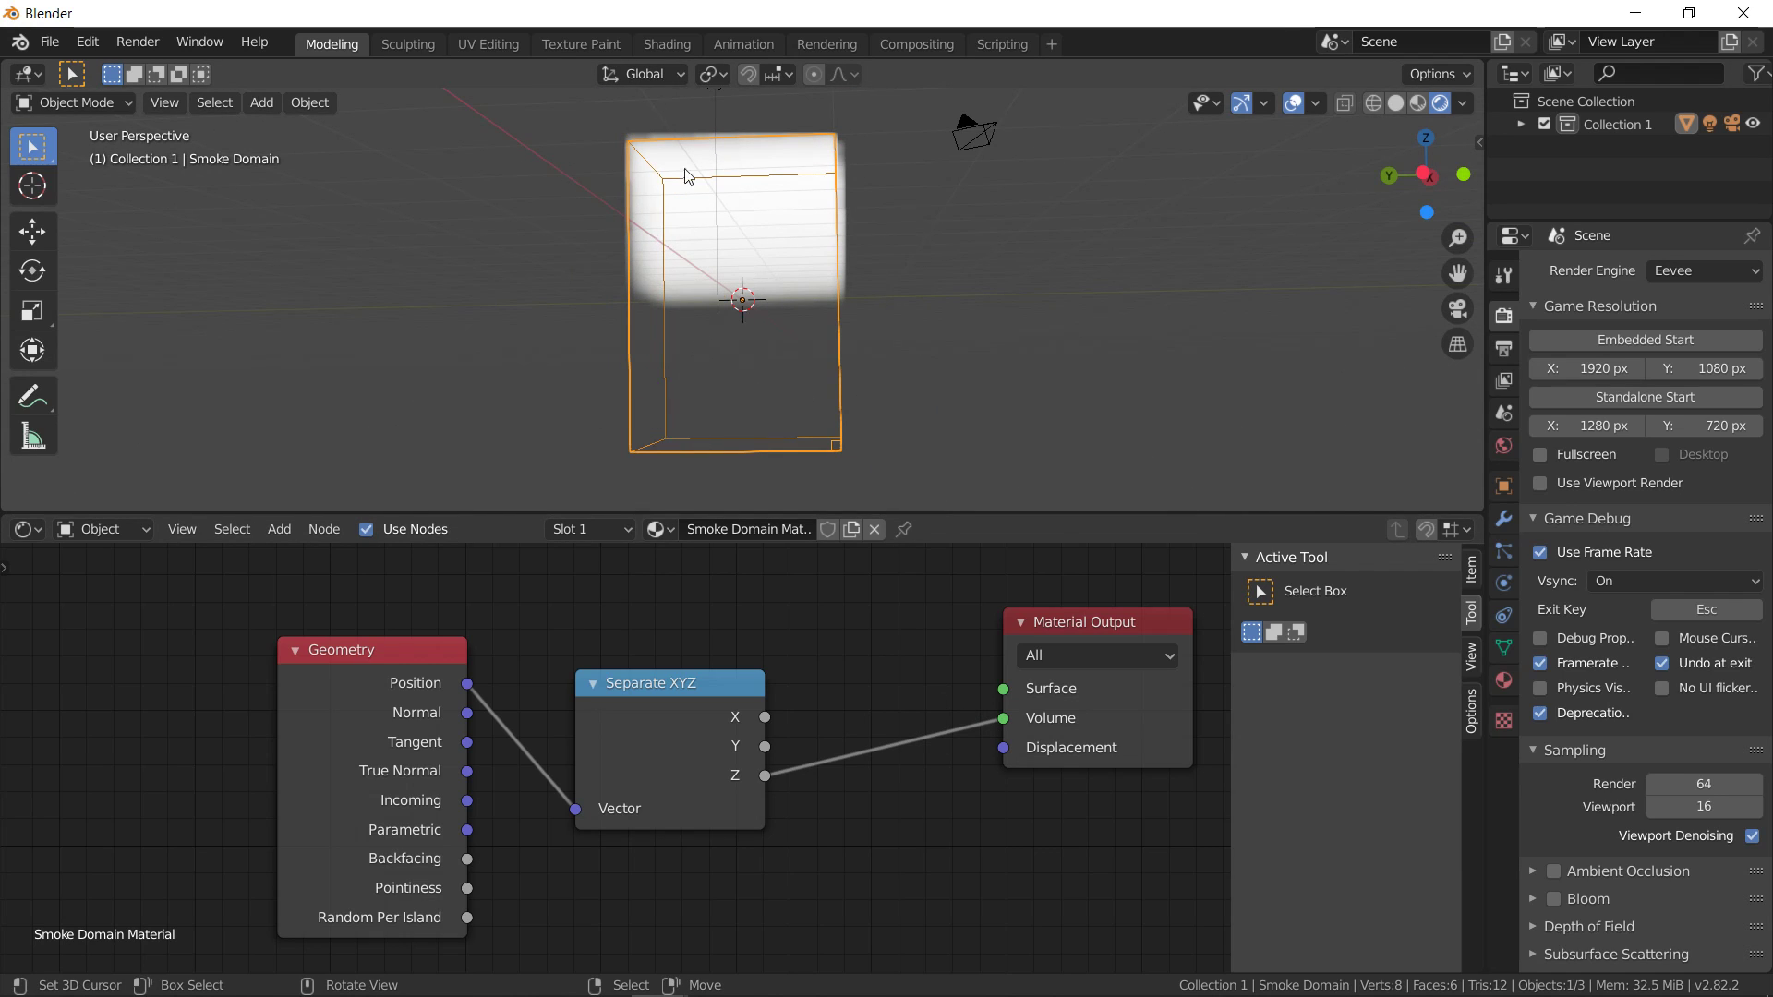
scroll(739, 337, "up", 4)
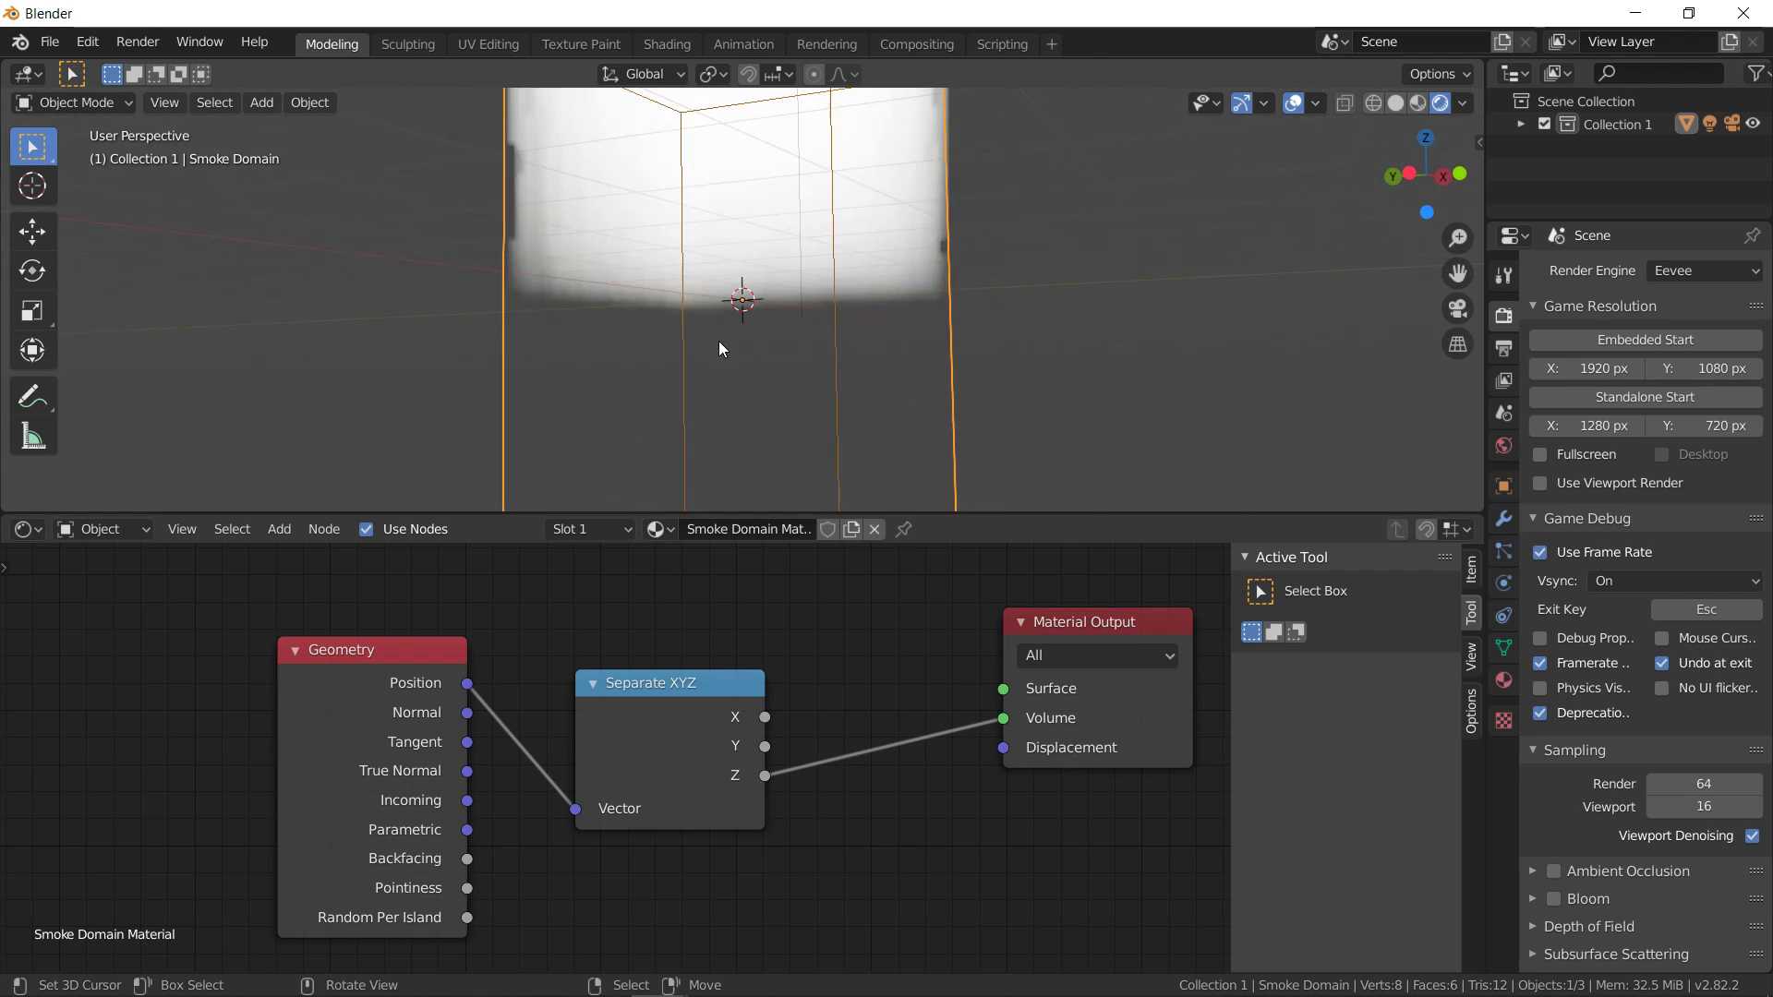
Move Material Output farther right and insert a Math node on the link from Separate XYZ's Z output
scroll(806, 781, "down", 3)
left_click_drag(889, 668, 942, 698)
key("g")
left_click(1080, 729)
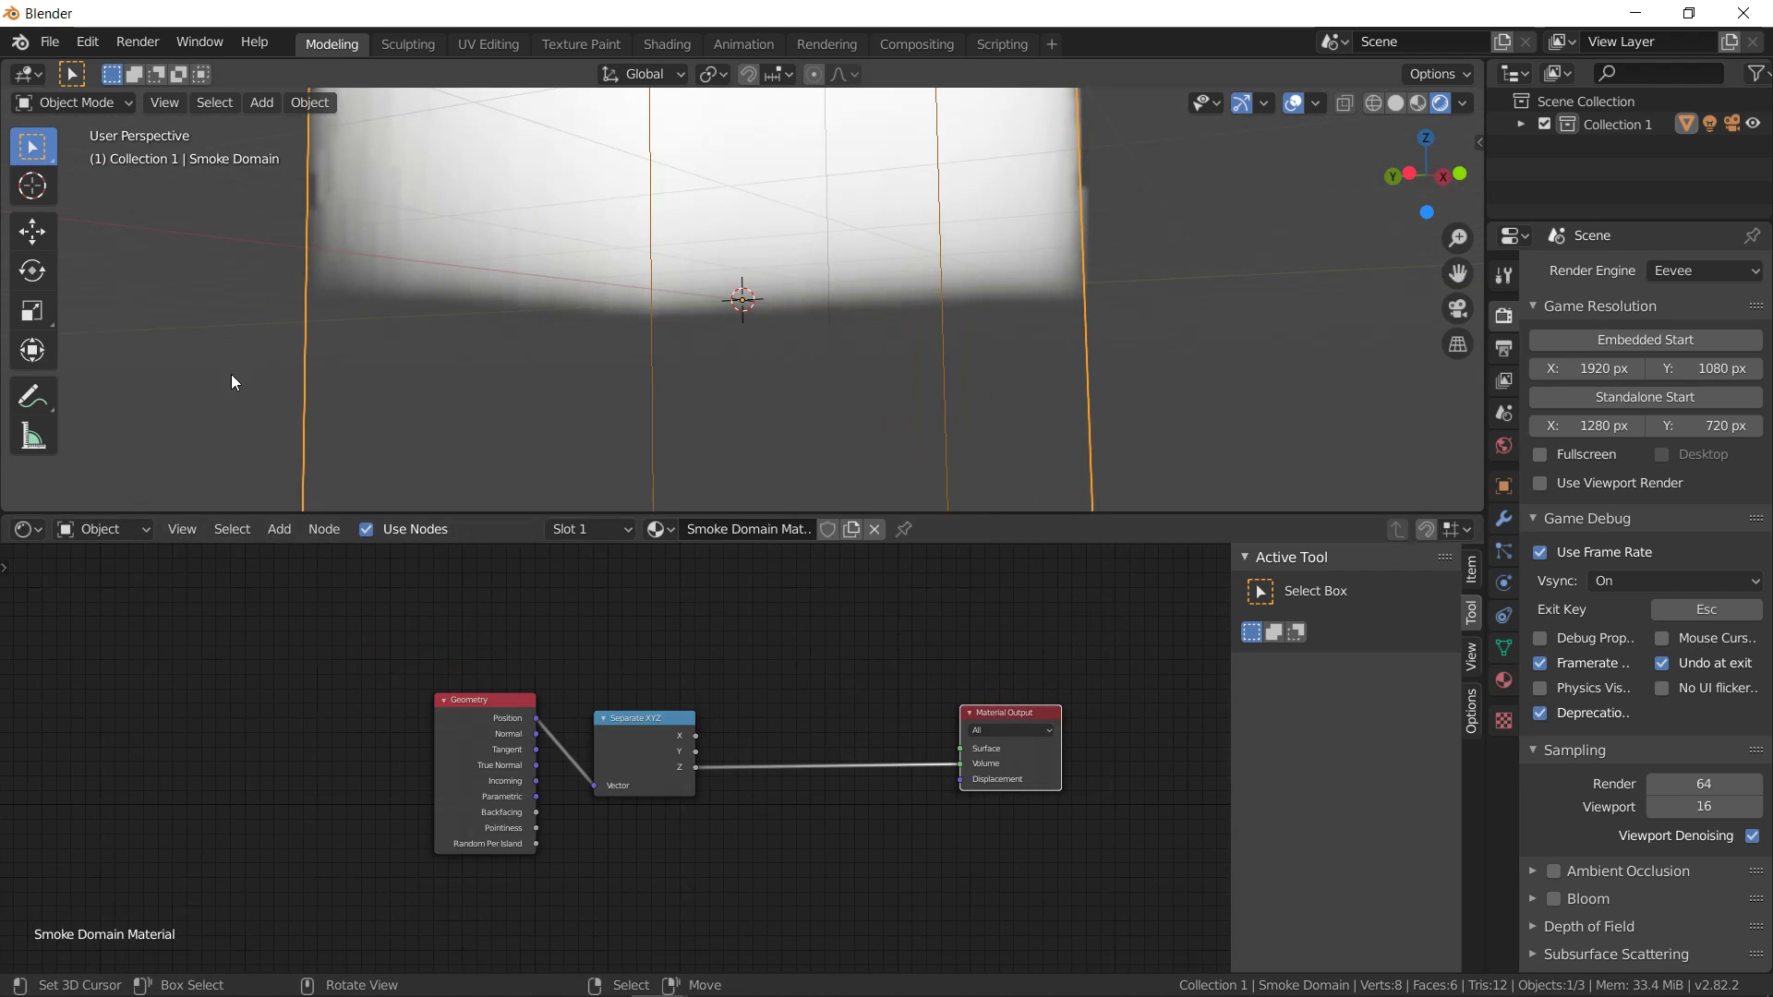
left_click(278, 530)
mouse_move(351, 723)
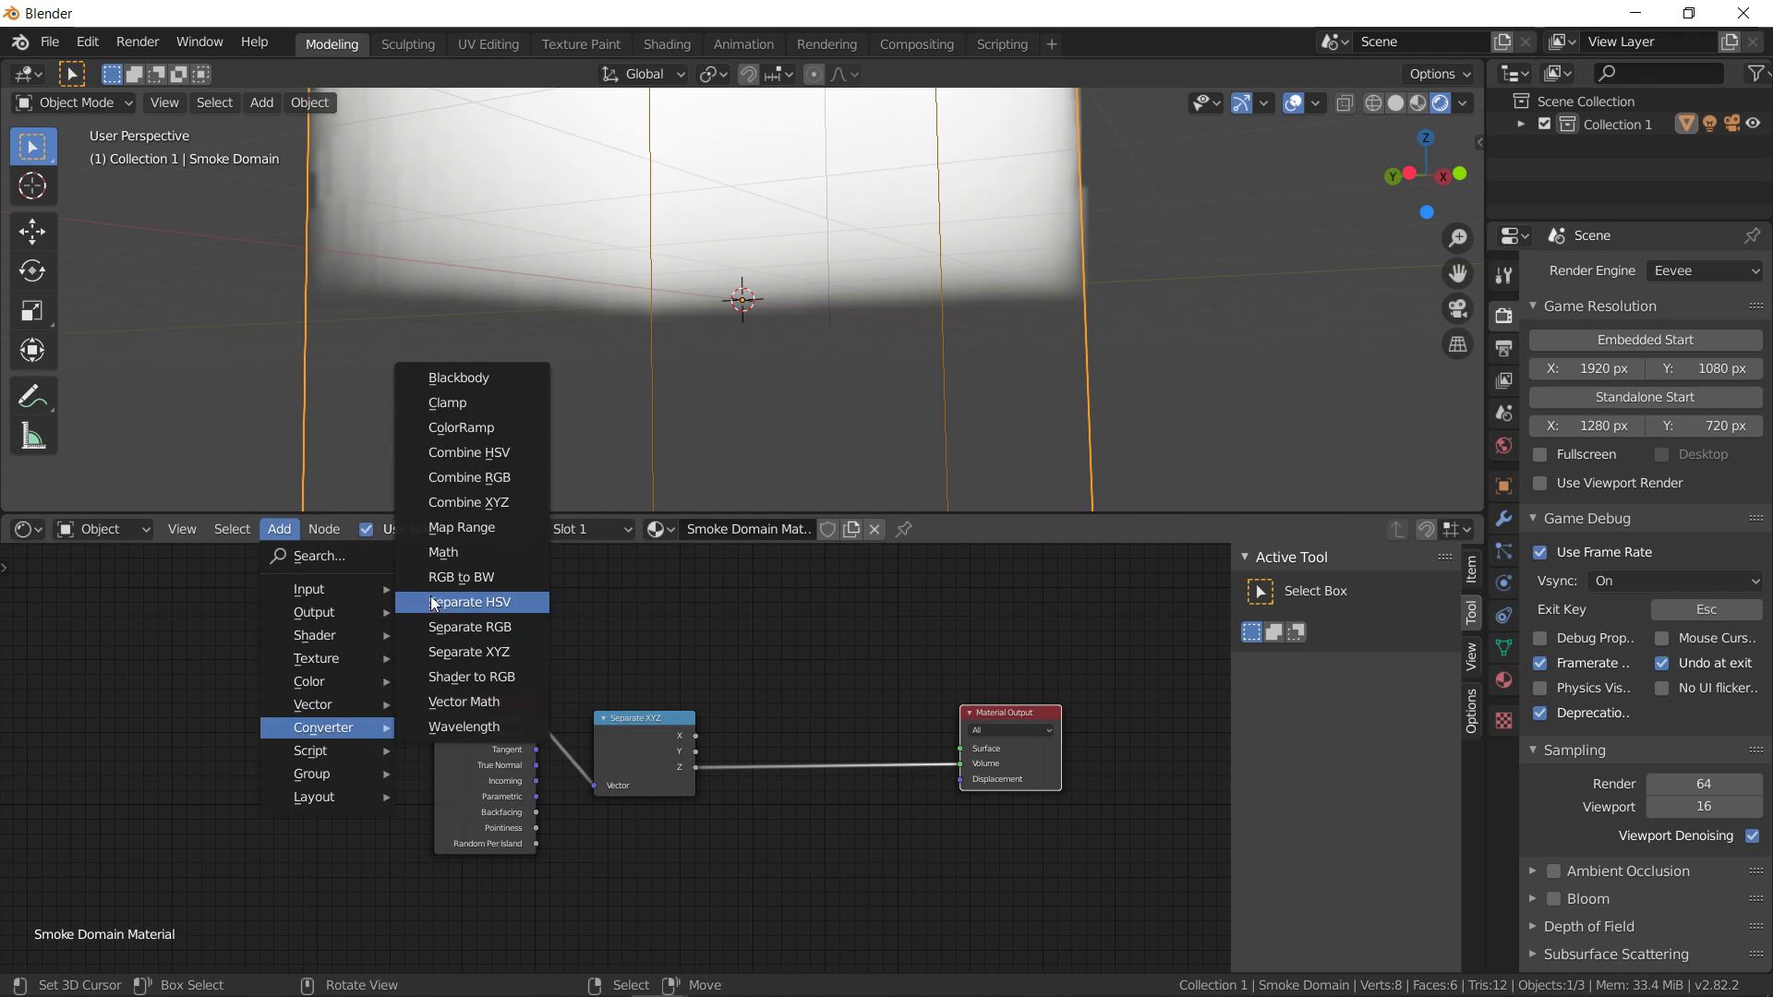
left_click(434, 551)
left_click(816, 778)
Set the Math node's operation to Multiply with a value of 0.01 and inspect the volume
left_click(817, 778)
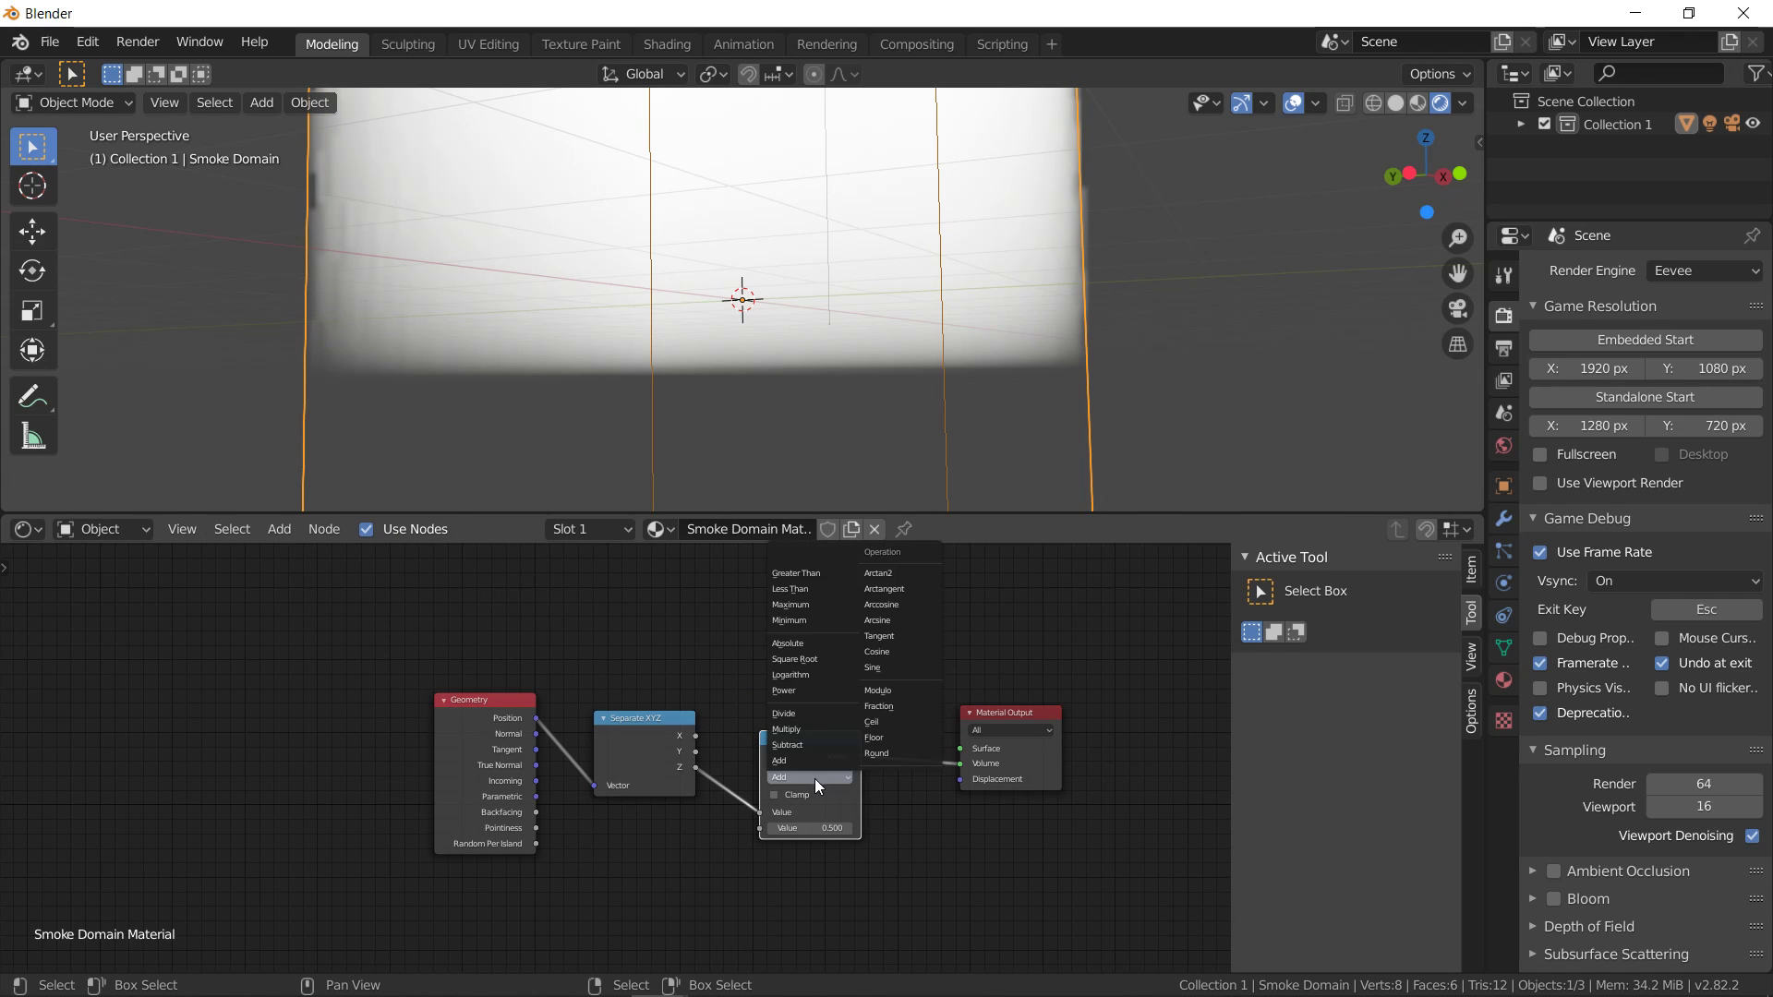
left_click(802, 729)
left_click(825, 828)
key("BackSpace")
type(".01")
key("Return")
scroll(615, 219, "down", 2)
middle_click_drag(647, 277, 663, 297)
scroll(829, 359, "down", 3)
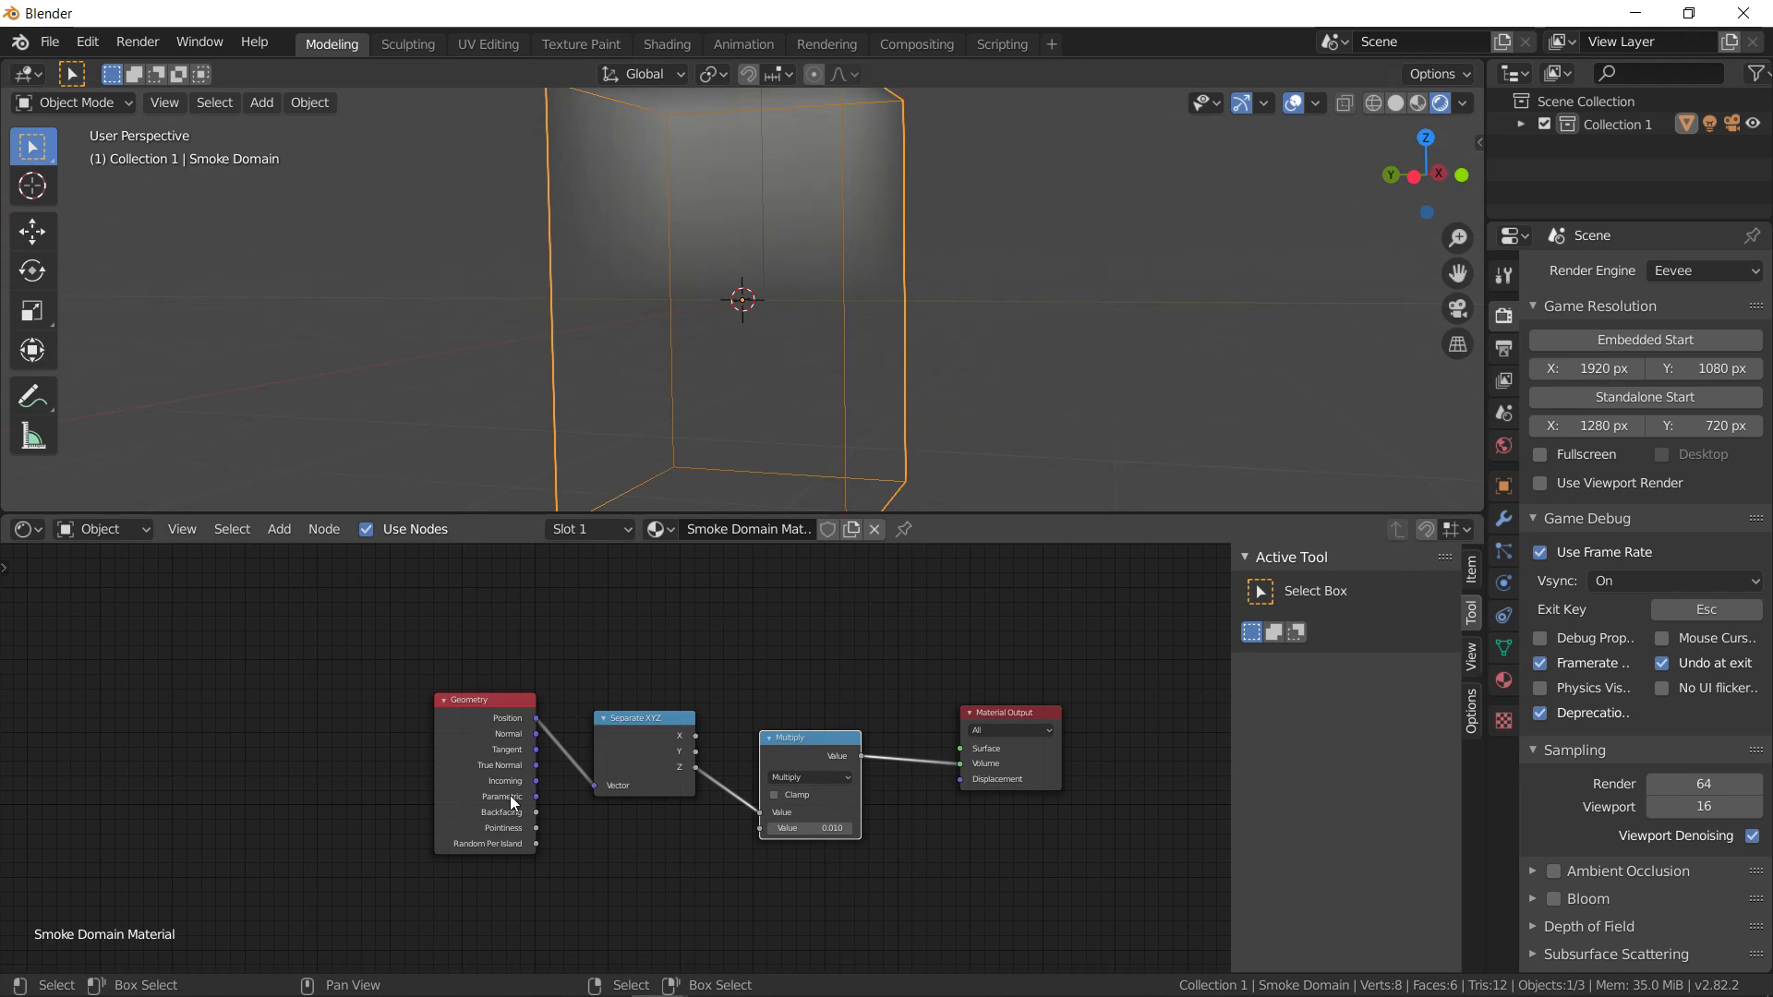
Spread out the Math and Material Output nodes, and set the Math node to Greater Than with a value of 0
left_click_drag(979, 715, 1113, 656)
middle_click_drag(841, 710, 465, 741)
left_click_drag(443, 772, 452, 820)
scroll(452, 820, "up", 2)
left_click(397, 883)
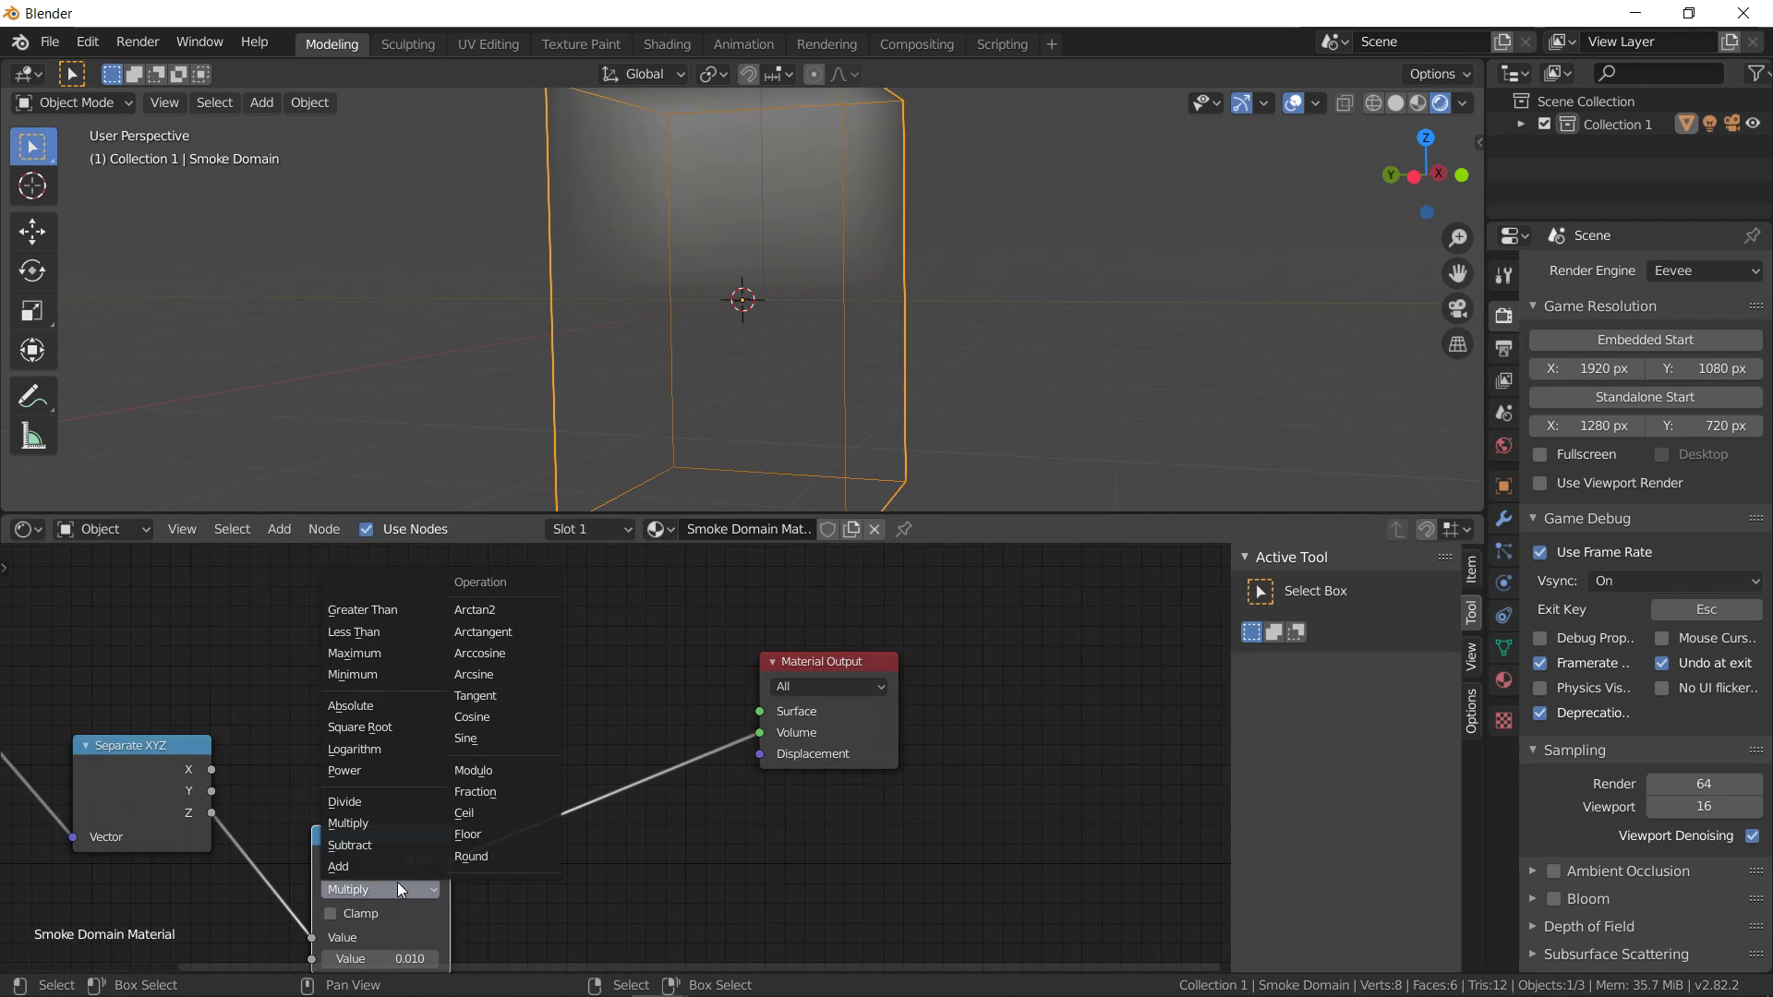
left_click(408, 609)
left_click(407, 956)
key("Return")
Move Material Output farther away and duplicate the Greater Than node, placing the copy above the original
scroll(624, 762, "down", 3)
left_click_drag(769, 697, 865, 676)
scroll(445, 786, "up", 3)
left_click(395, 824)
key("shift+d")
left_click(373, 695)
scroll(363, 704, "up", 5)
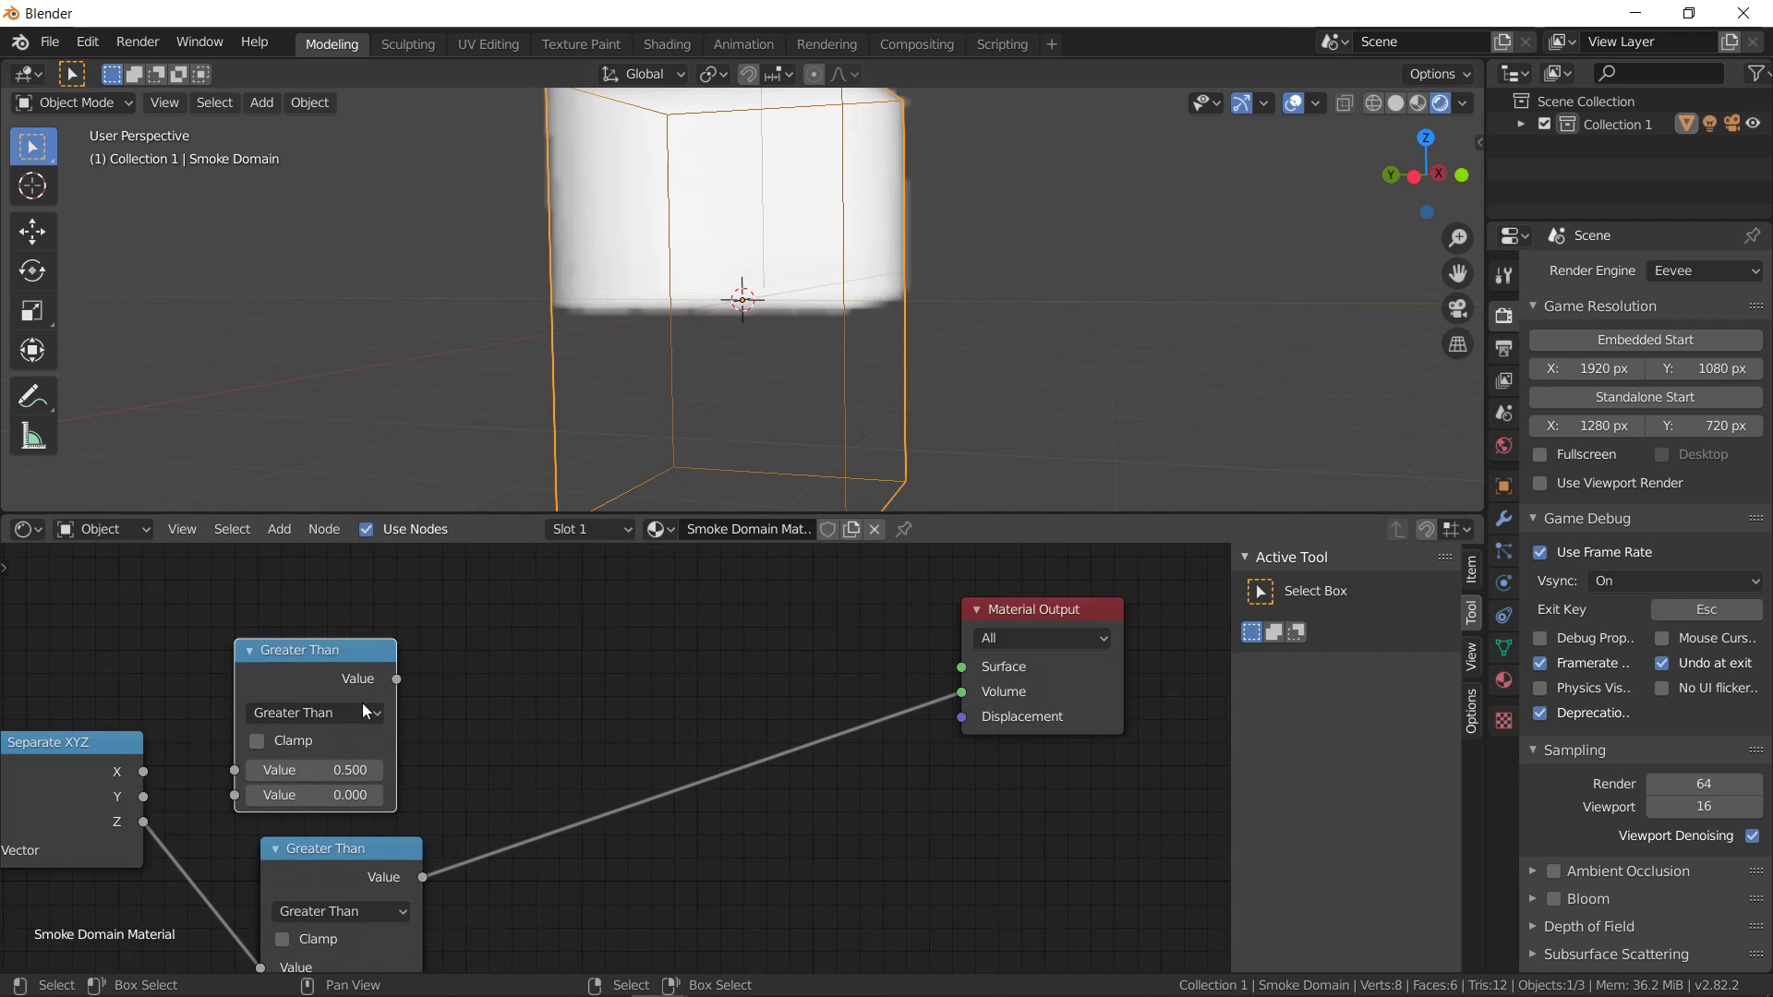
Connect Separate XYZ's X output to the duplicated Math node and set its operation to Absolute
left_click_drag(154, 770, 242, 767)
left_click(284, 715)
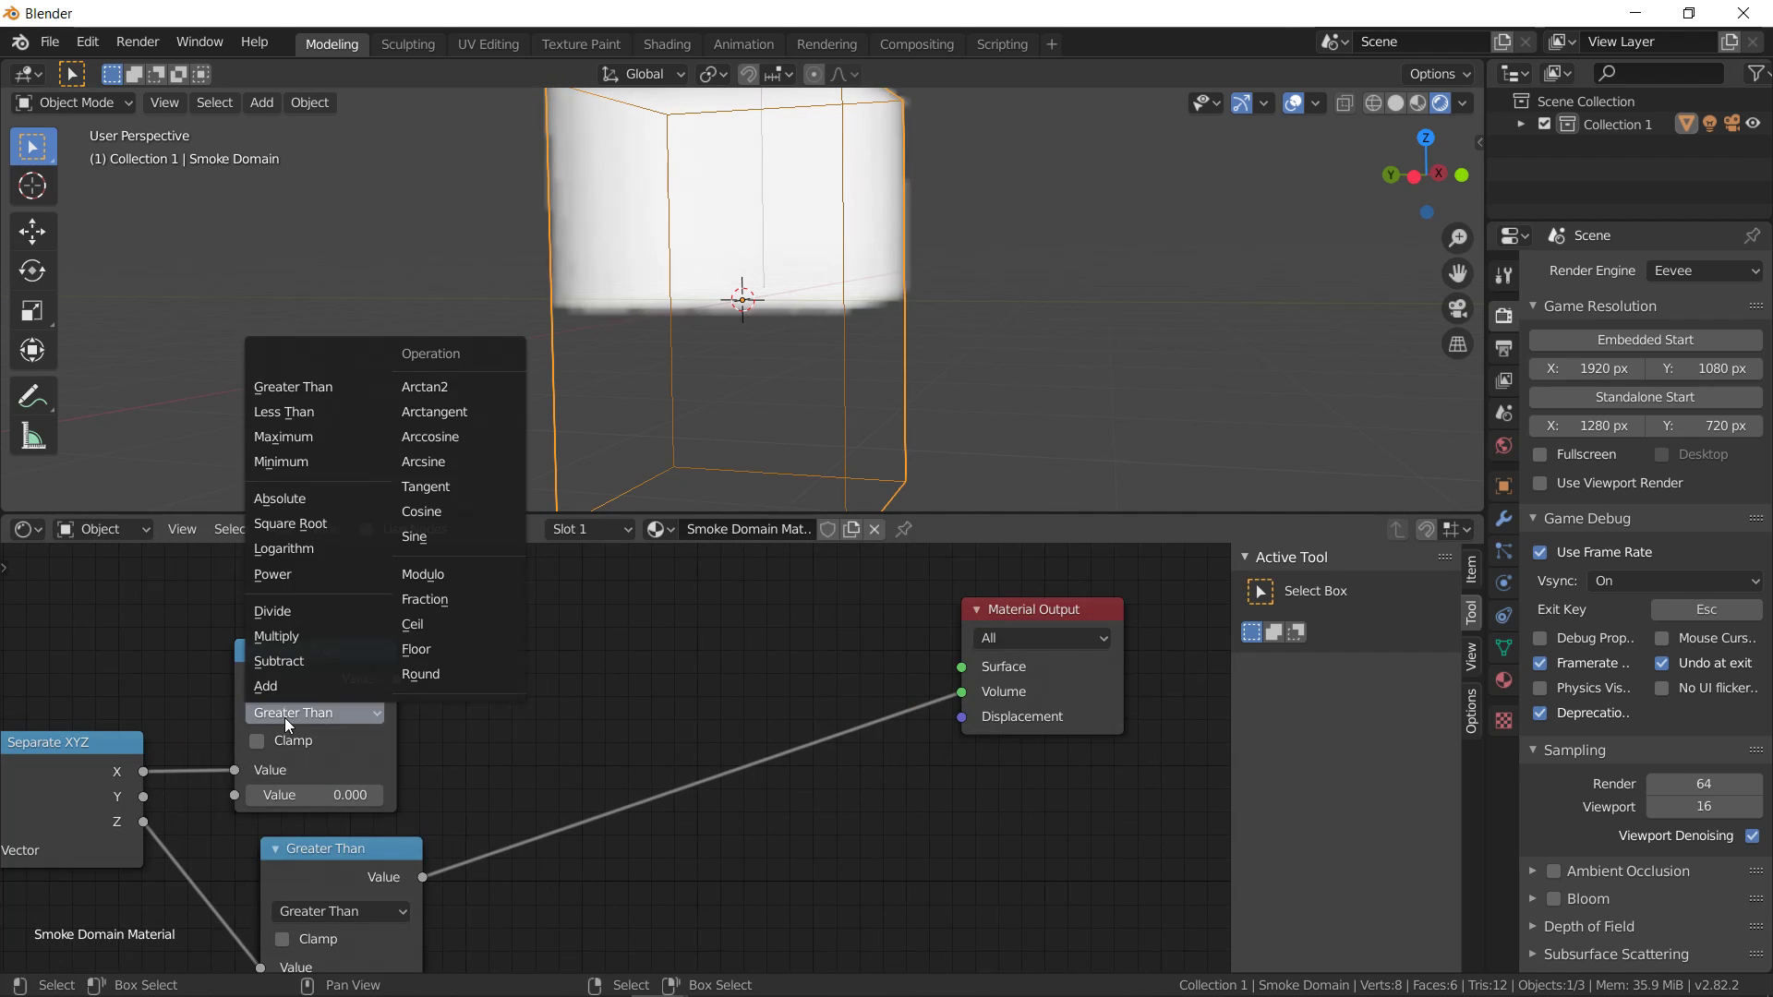
left_click(301, 499)
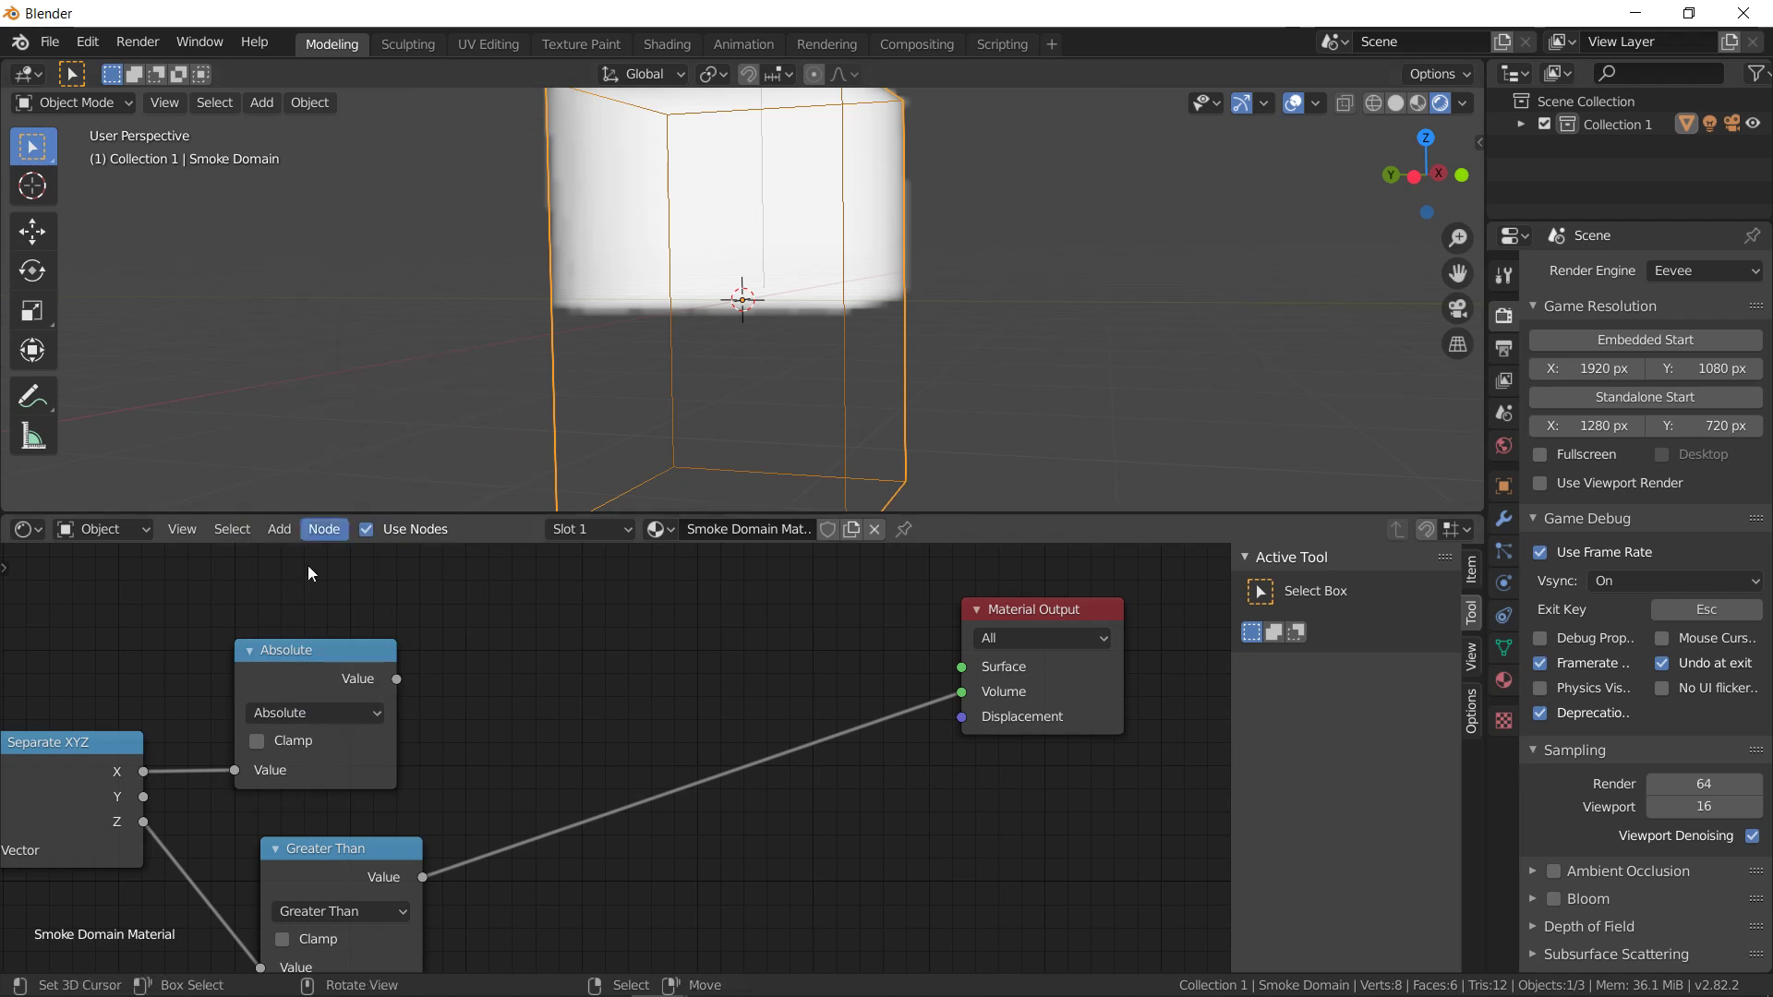
Collapse the Absolute node, duplicate it just below, and connect Separate XYZ's Y output to the copy
left_click(249, 650)
key("shift+d")
left_click(290, 720)
left_click_drag(145, 796, 231, 714)
scroll(301, 754, "down", 8)
scroll(443, 806, "up", 4)
Duplicate the Greater Than node beside the Absolute nodes and connect the Y-fed Absolute output to its first value
left_click(426, 827)
scroll(411, 849, "down", 5)
scroll(412, 848, "up", 4)
left_click_drag(448, 837, 446, 868)
key("shift+d")
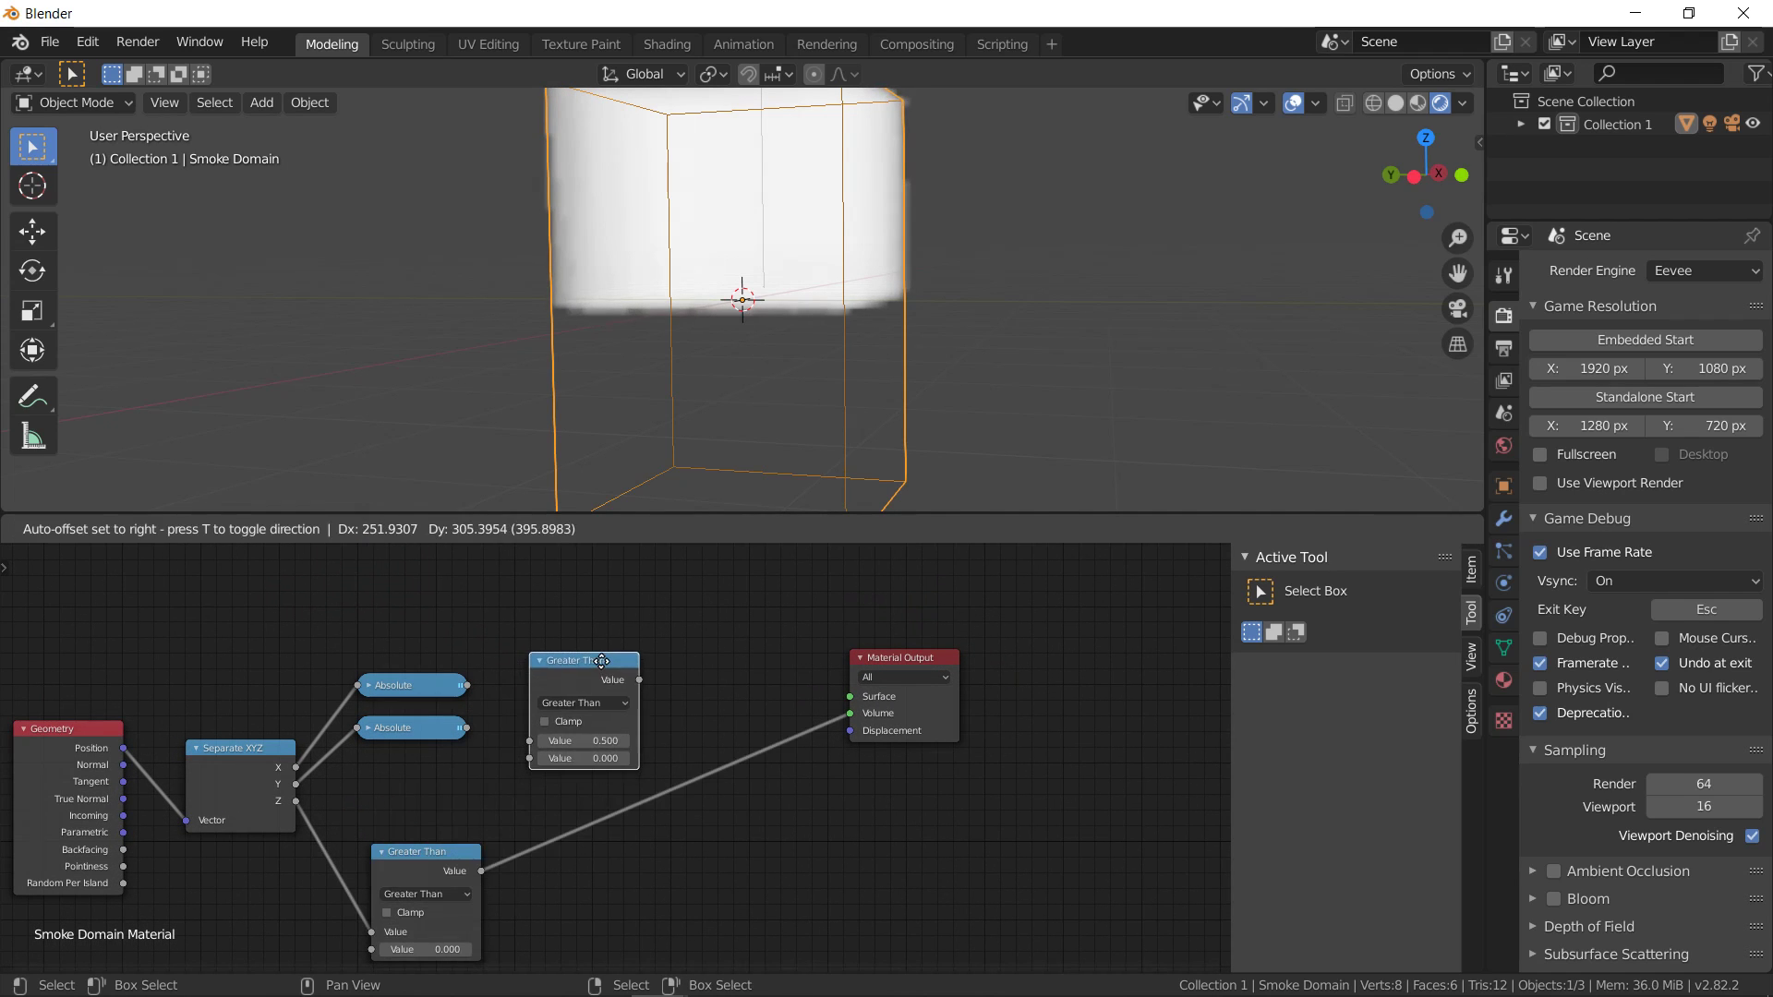
left_click(572, 706)
scroll(573, 705, "up", 2)
left_click_drag(378, 710, 474, 722)
Connect Separate XYZ's Z output to the new Math node's second value and set its operation to Subtract
left_click(554, 661)
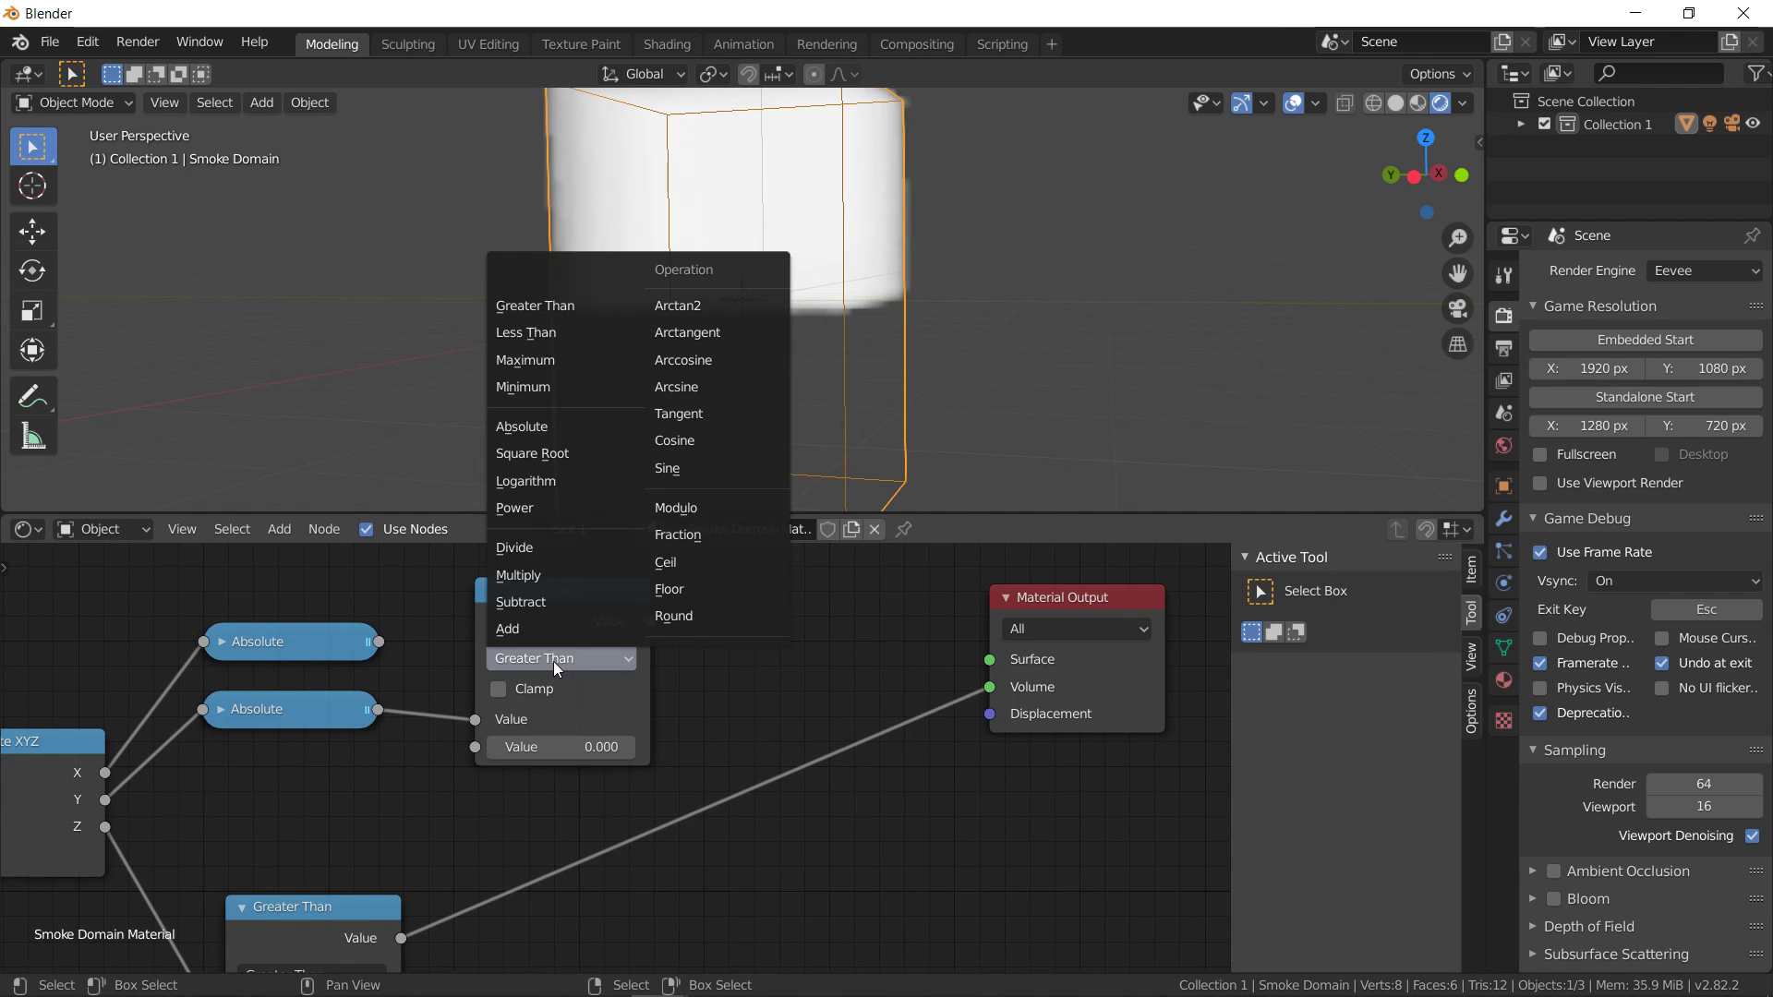
left_click_drag(106, 827, 475, 748)
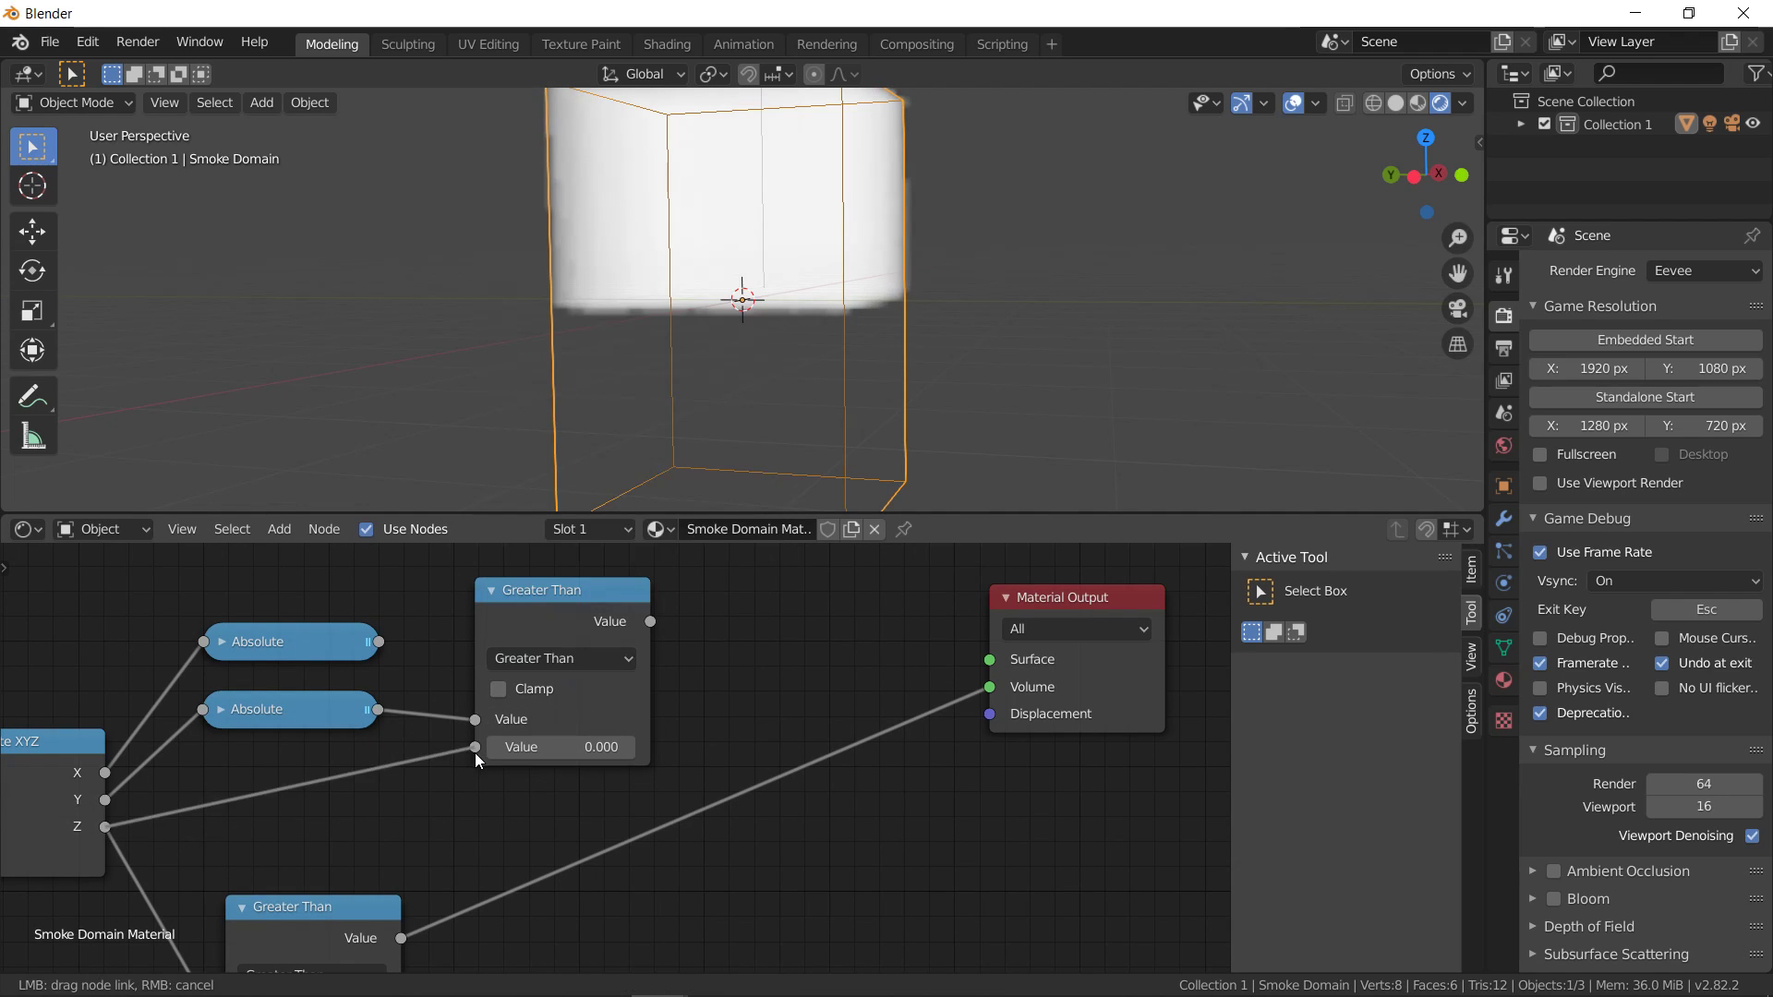
left_click(539, 658)
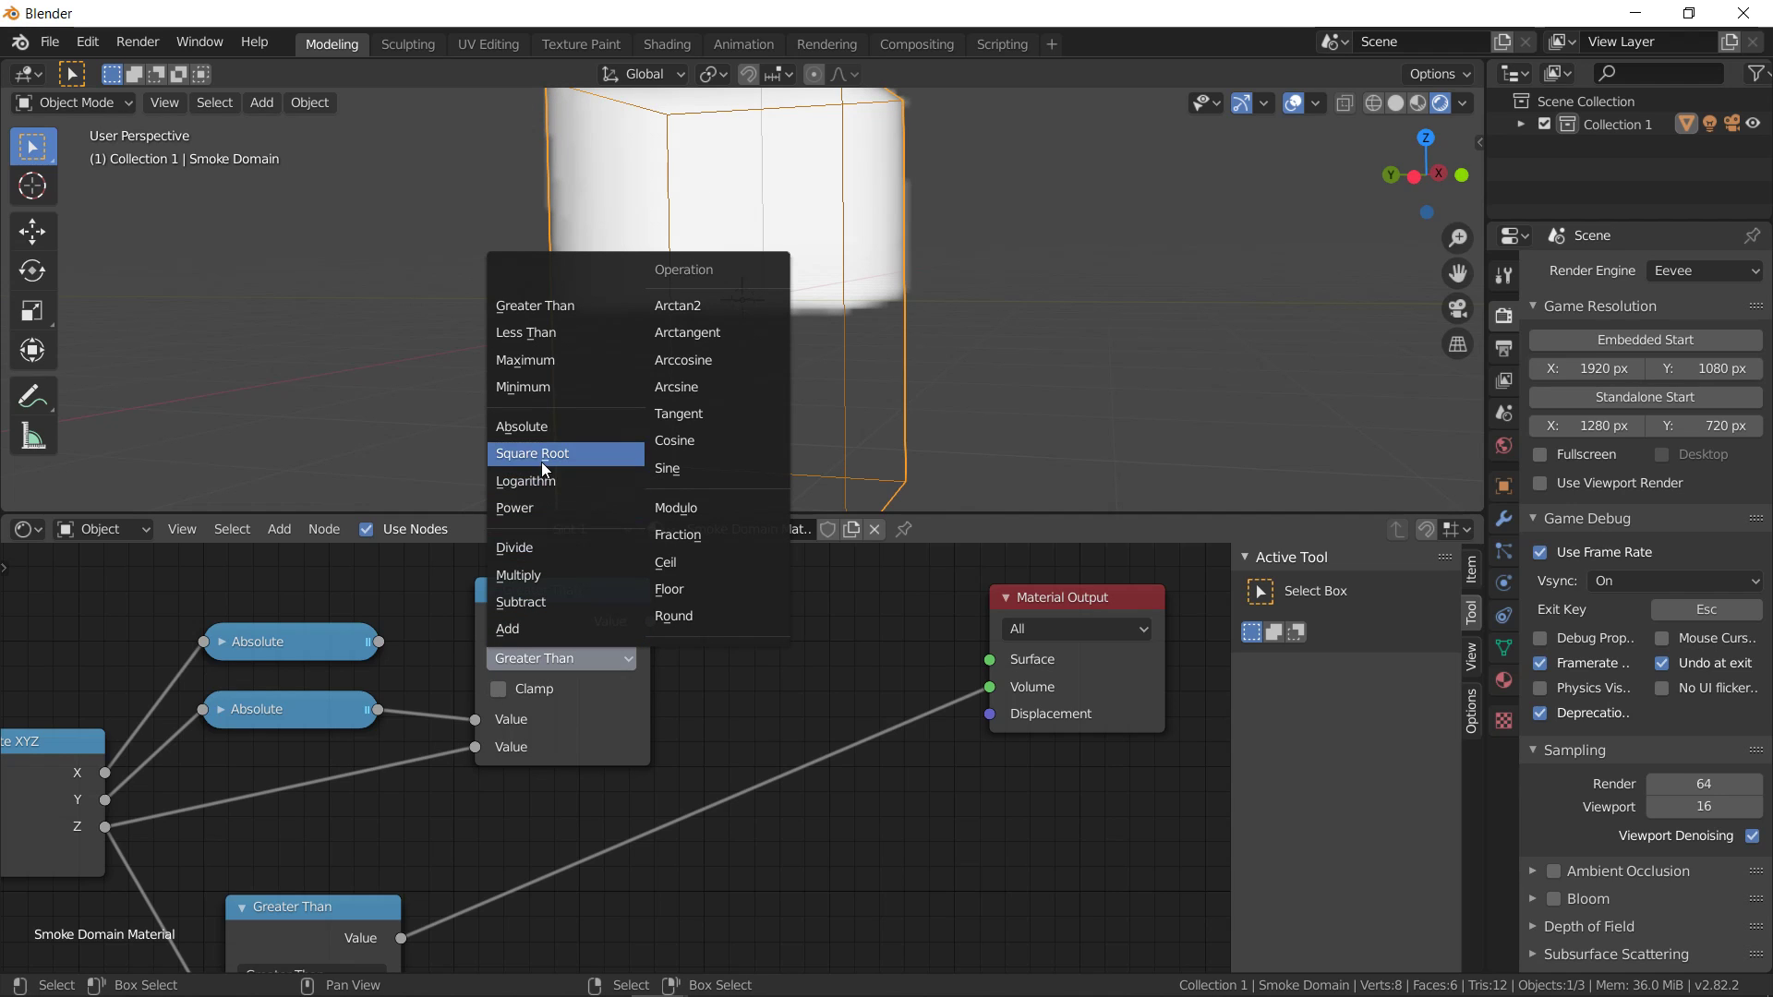
left_click(563, 601)
scroll(545, 628, "down", 2)
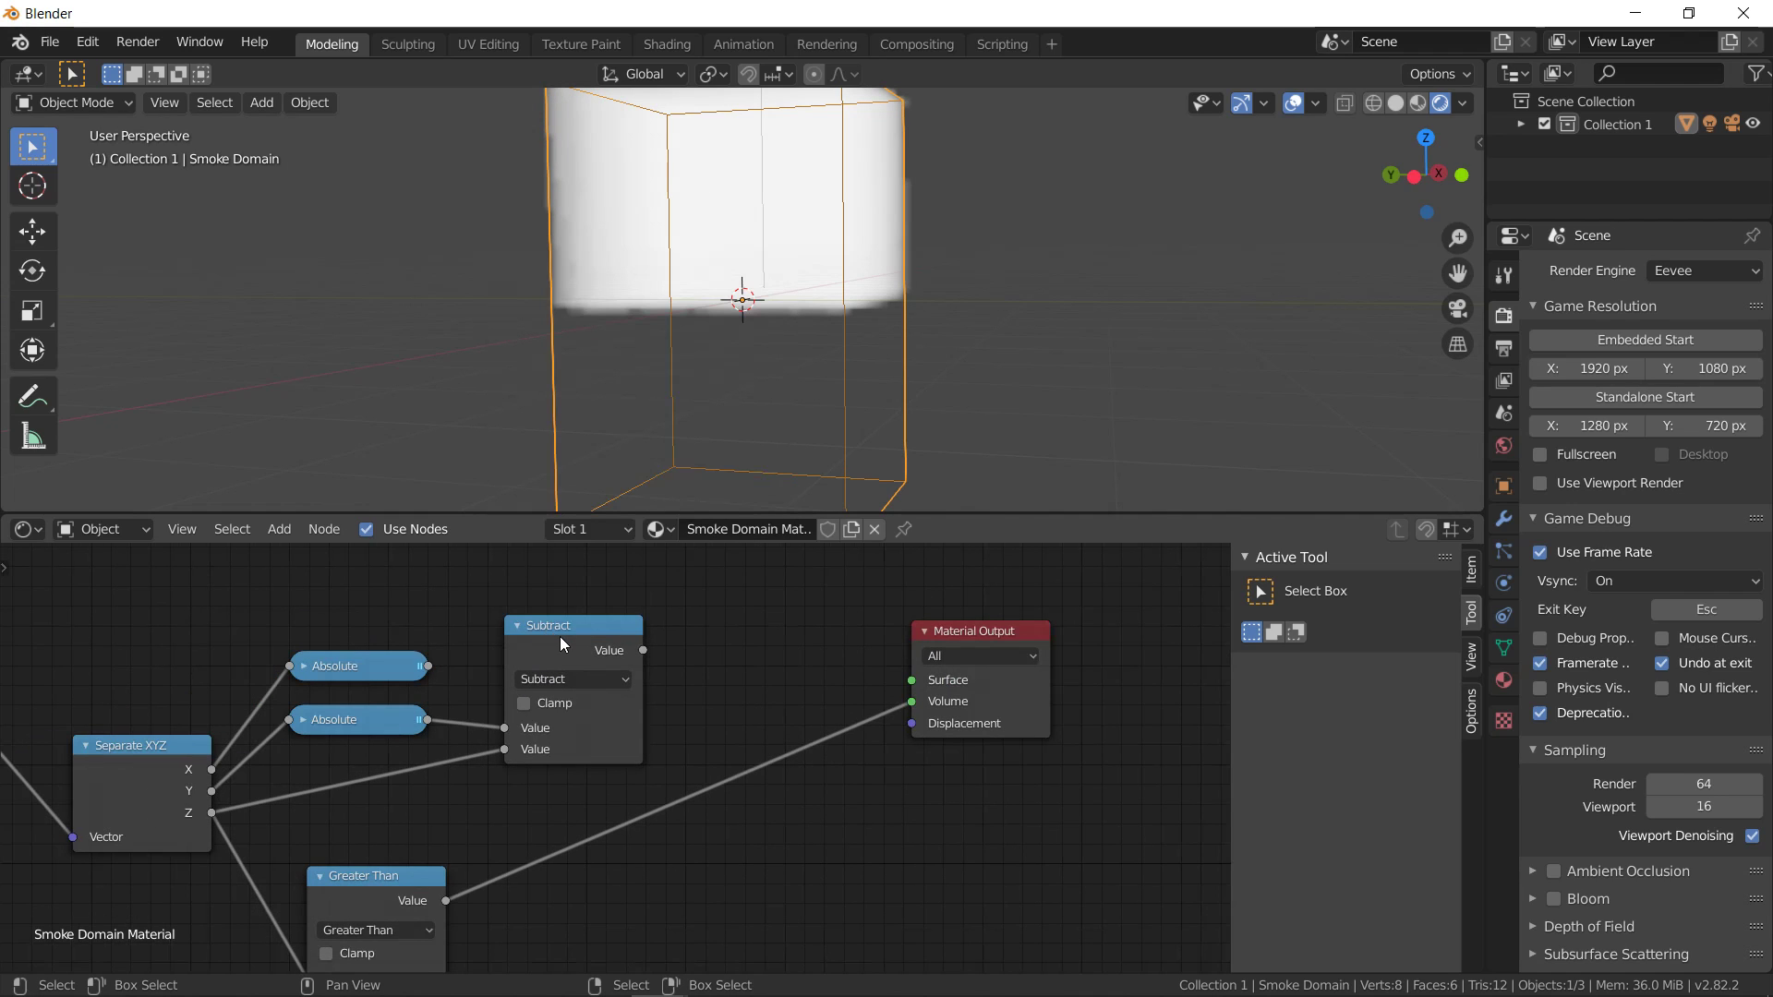
Duplicate the Subtract node beside it, set the copy to Less Than, and connect Subtract's output to its first value
middle_click_drag(559, 636, 441, 674)
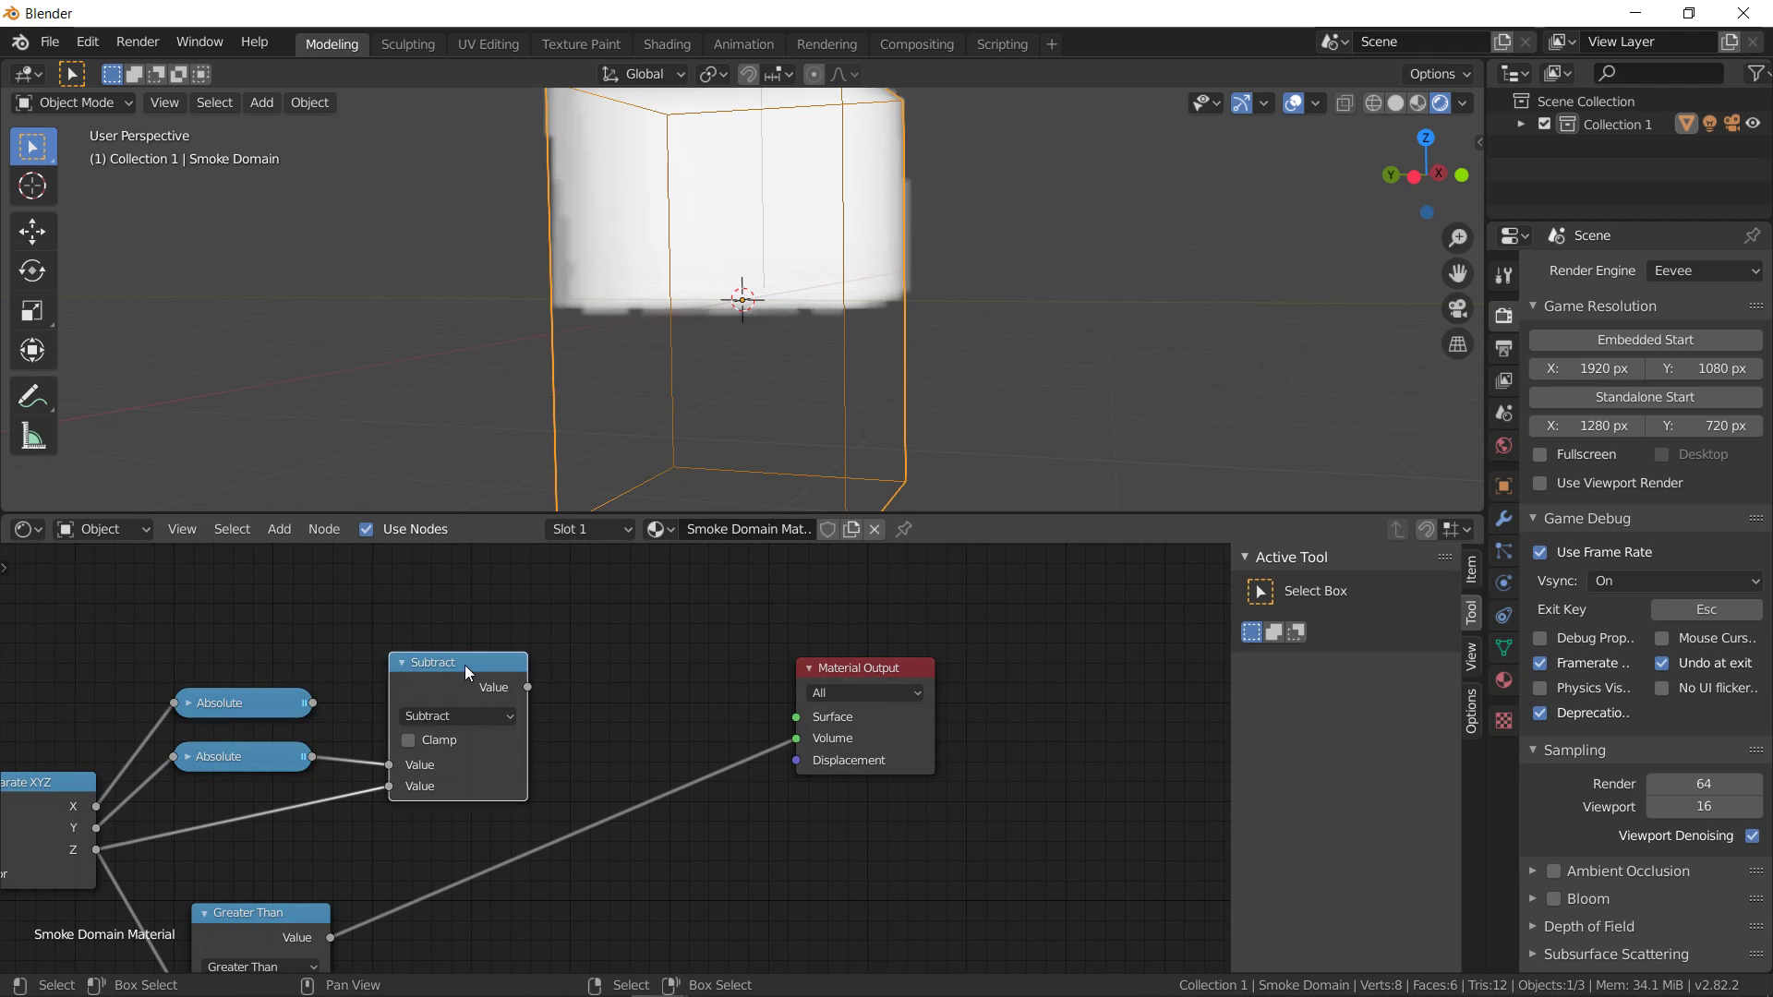
key("shift+d")
left_click(611, 683)
left_click(606, 673)
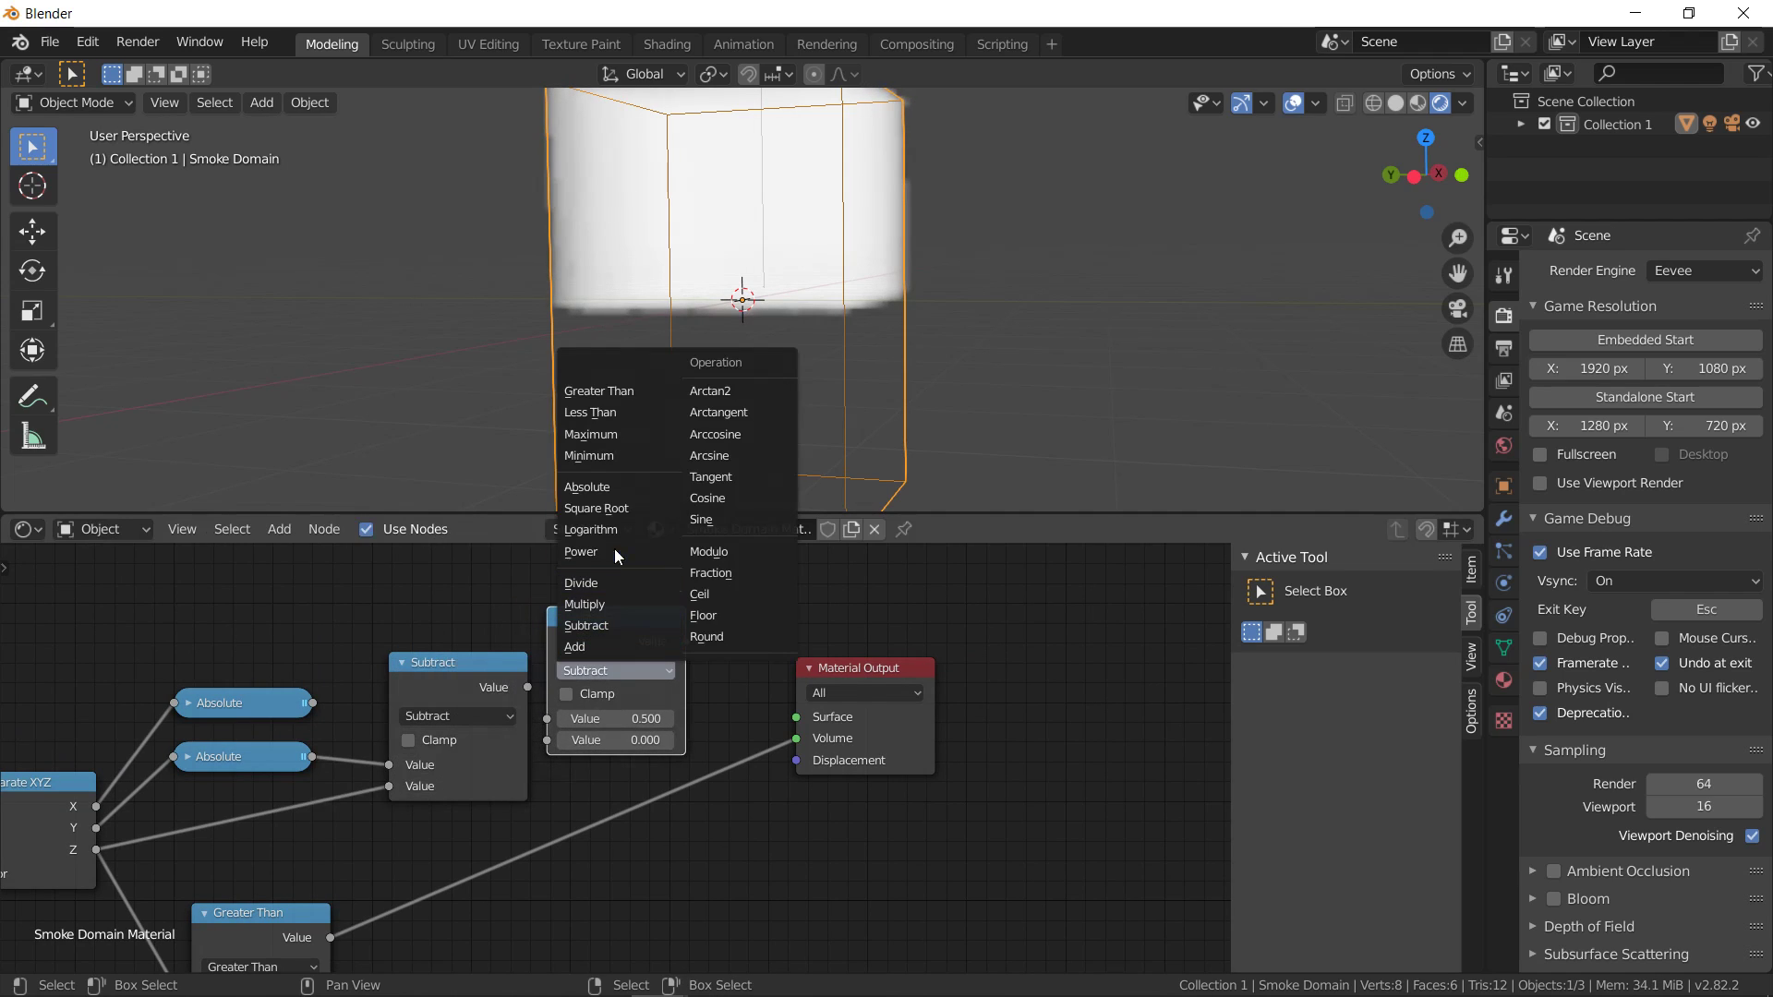
left_click(606, 411)
left_click_drag(526, 685, 528, 739)
left_click(540, 721)
middle_click_drag(593, 653, 600, 647)
left_click_drag(600, 646, 662, 630)
left_click_drag(535, 681, 619, 695)
Duplicate the Subtract node below the Absolute nodes and make it a collapsed Absolute node between Separate XYZ's Z and Subtract's second value
middle_click_drag(568, 746, 796, 696)
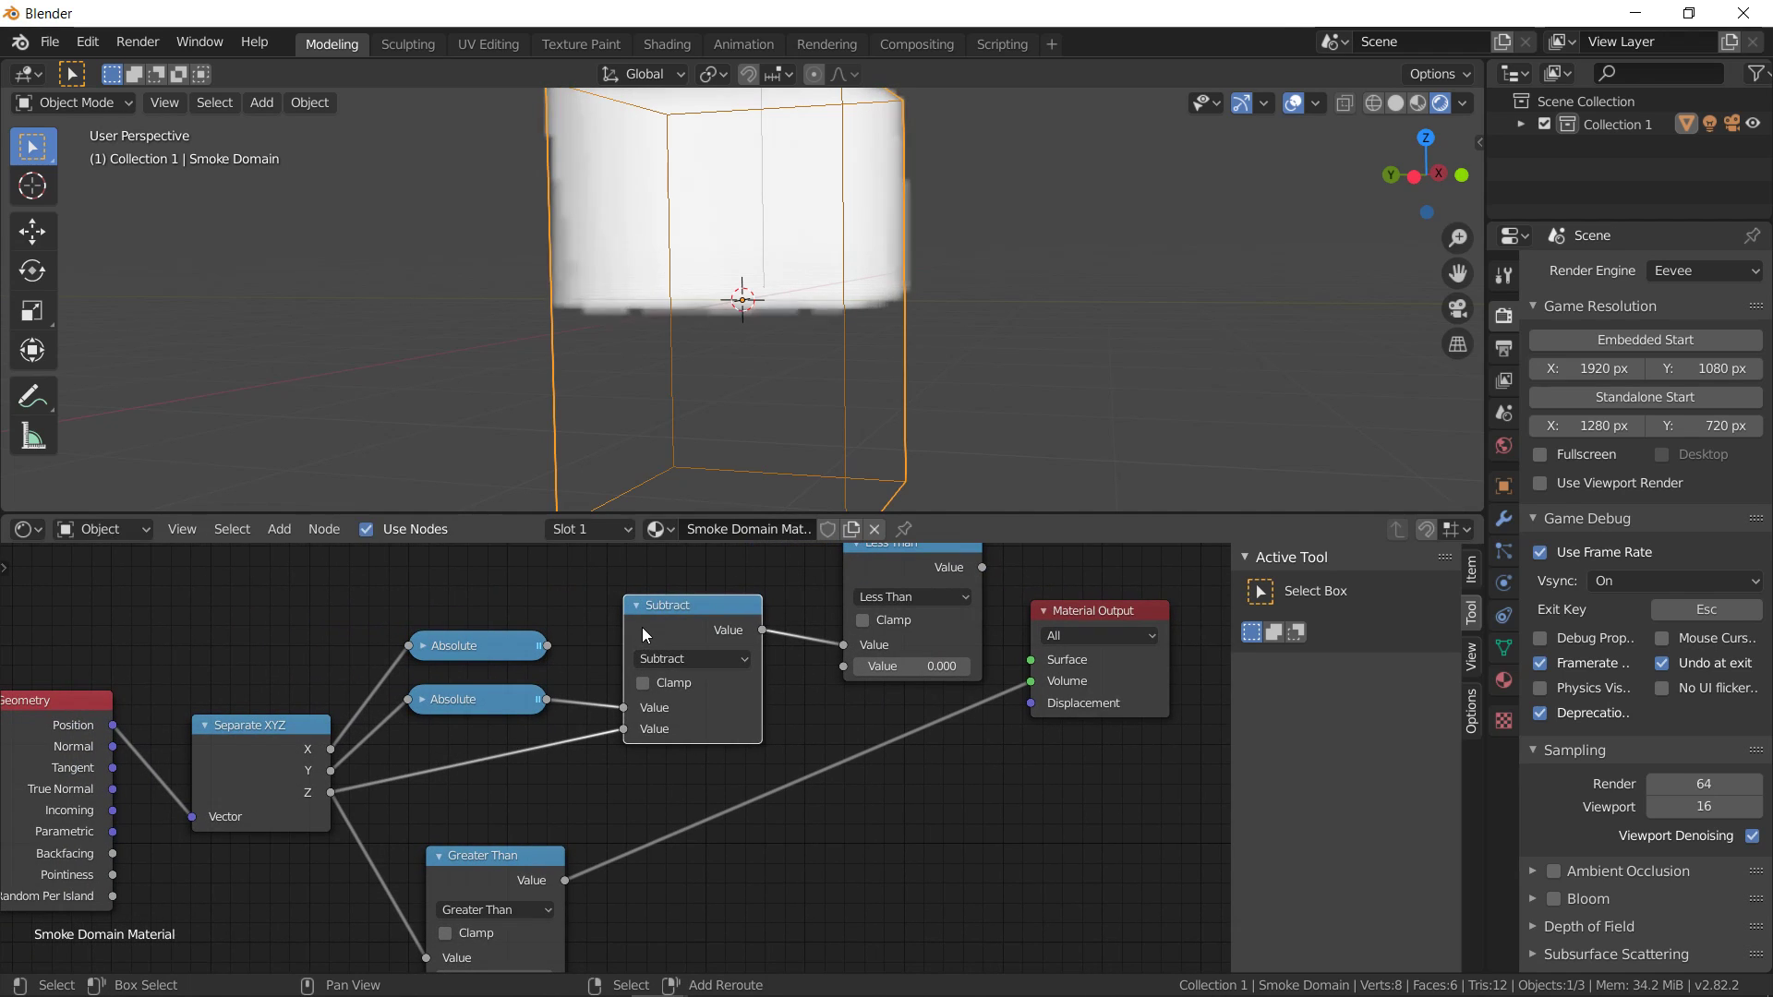
key("shift+d")
left_click(646, 631)
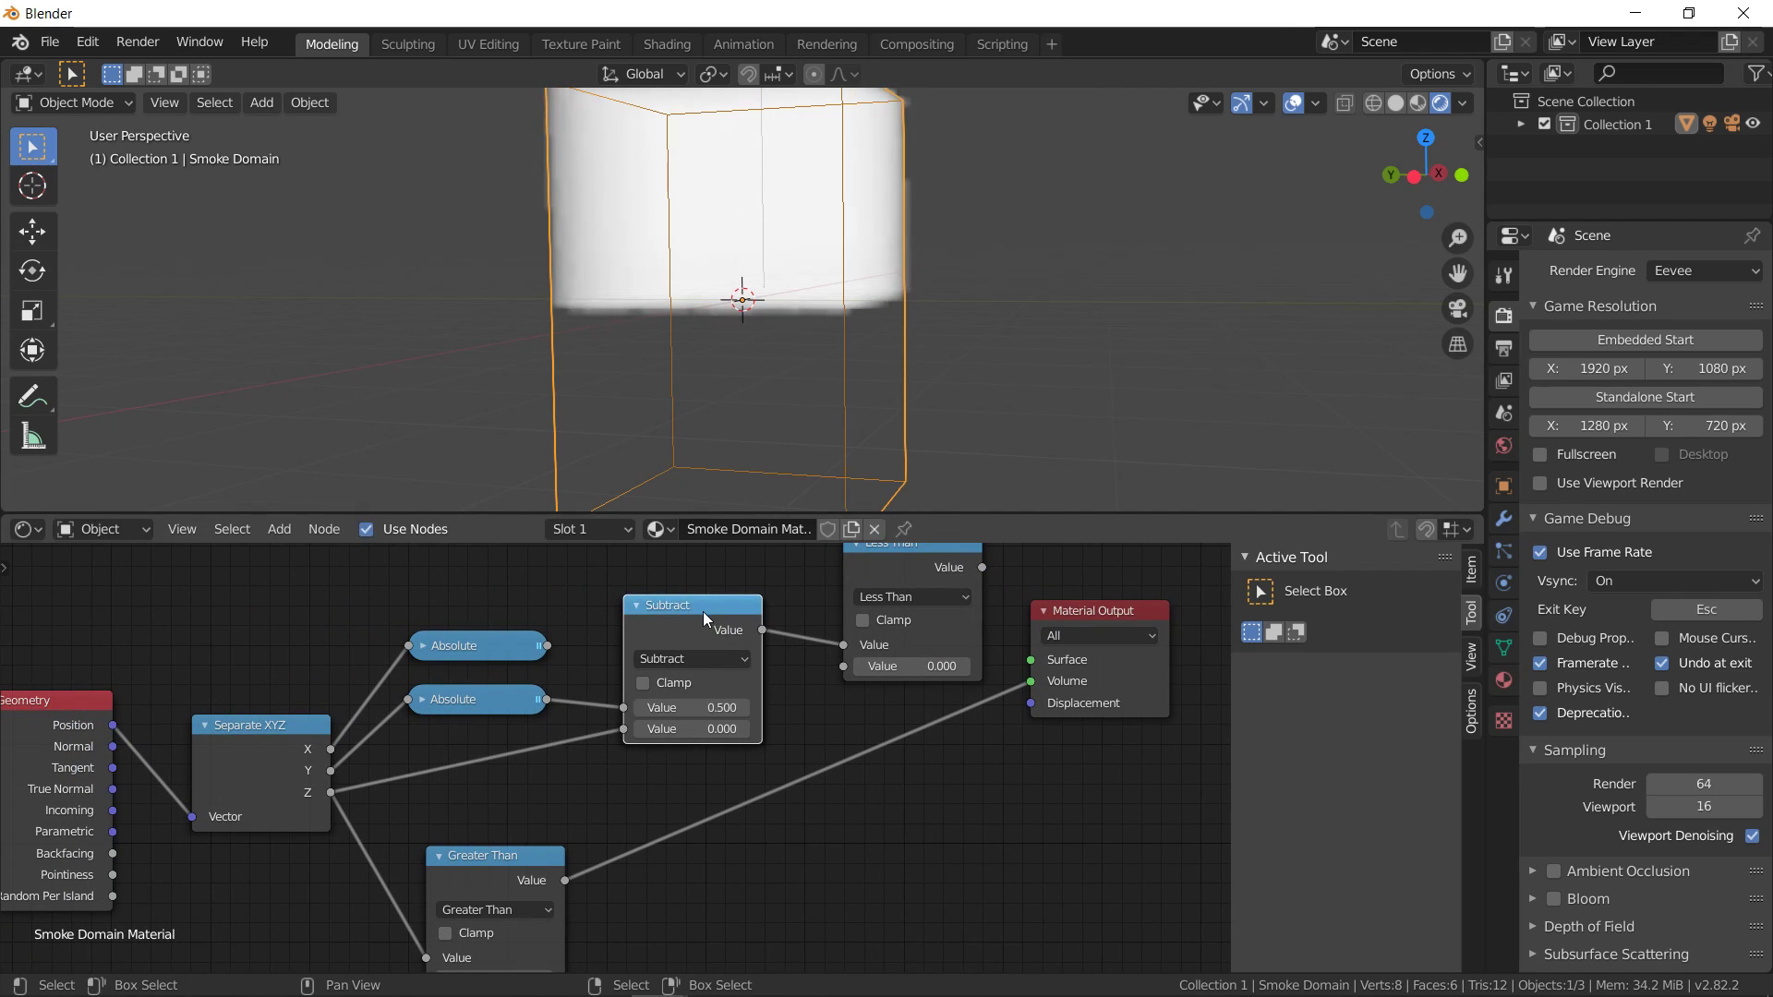
key("shift+d")
left_click(490, 782)
left_click(490, 786)
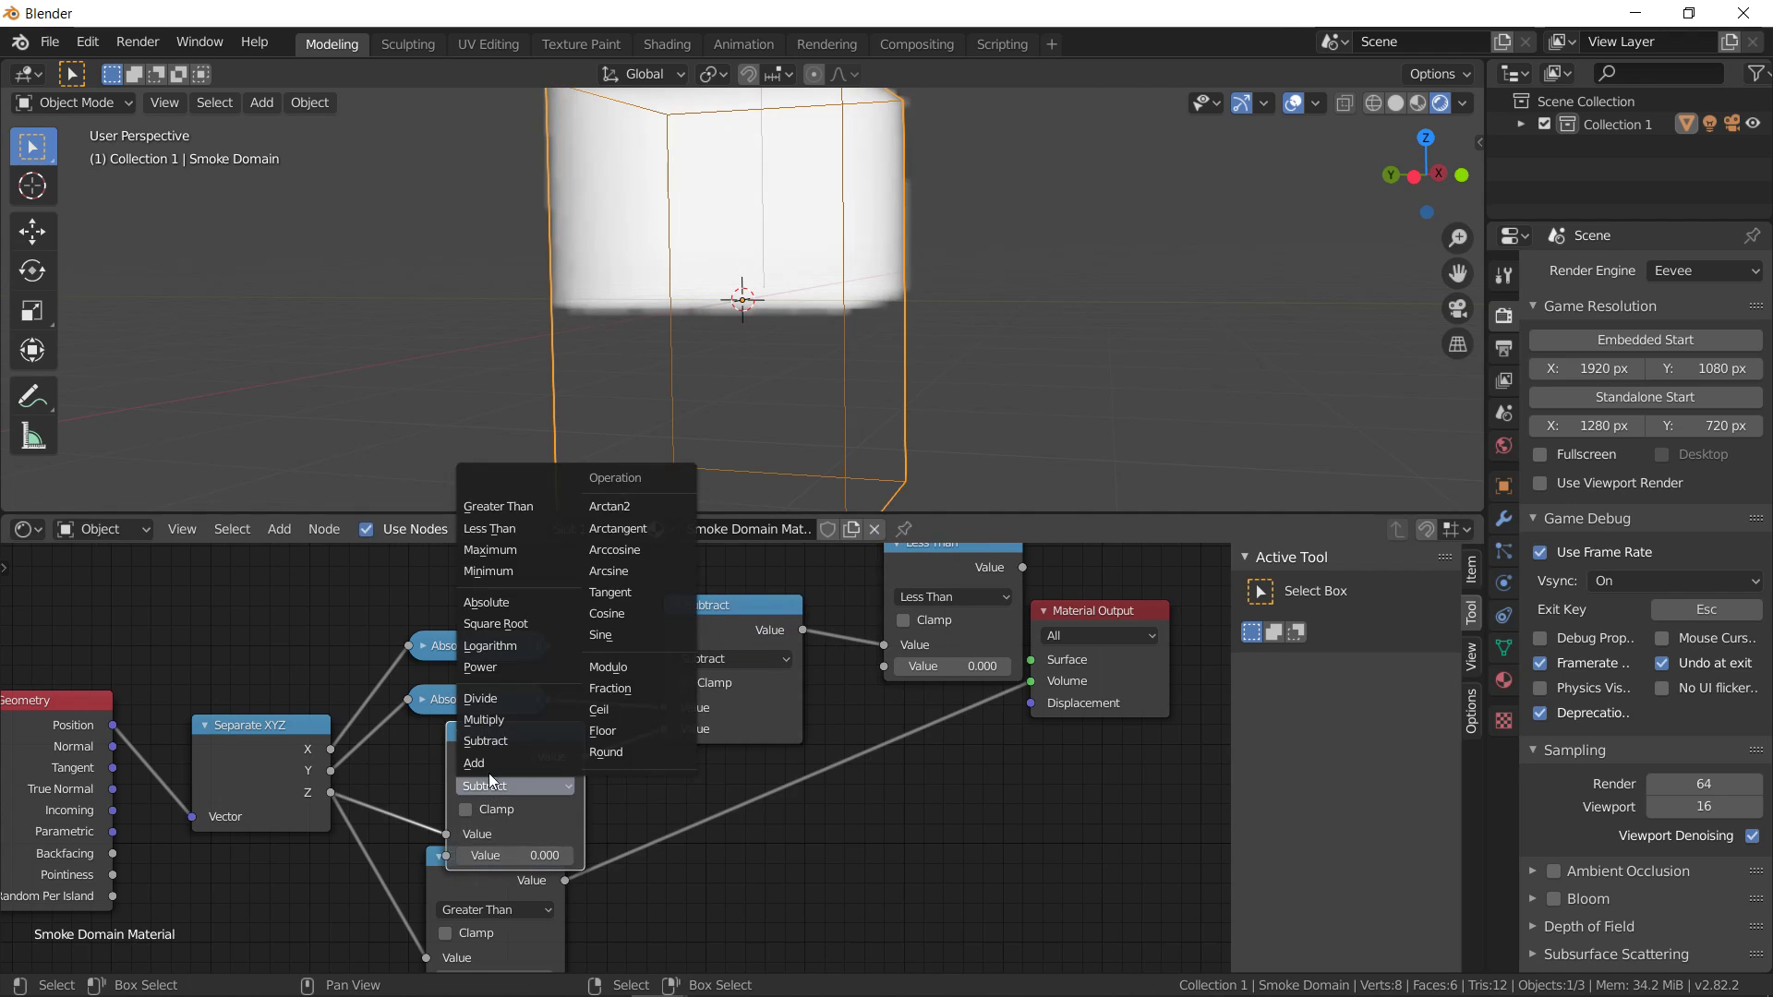
left_click(495, 602)
left_click(459, 733)
Move the Material Output node farther away from the math nodes to make room
middle_click_drag(1177, 597, 741, 614)
left_click_drag(713, 627, 911, 676)
middle_click_drag(697, 688, 818, 646)
scroll(538, 652, "down", 4)
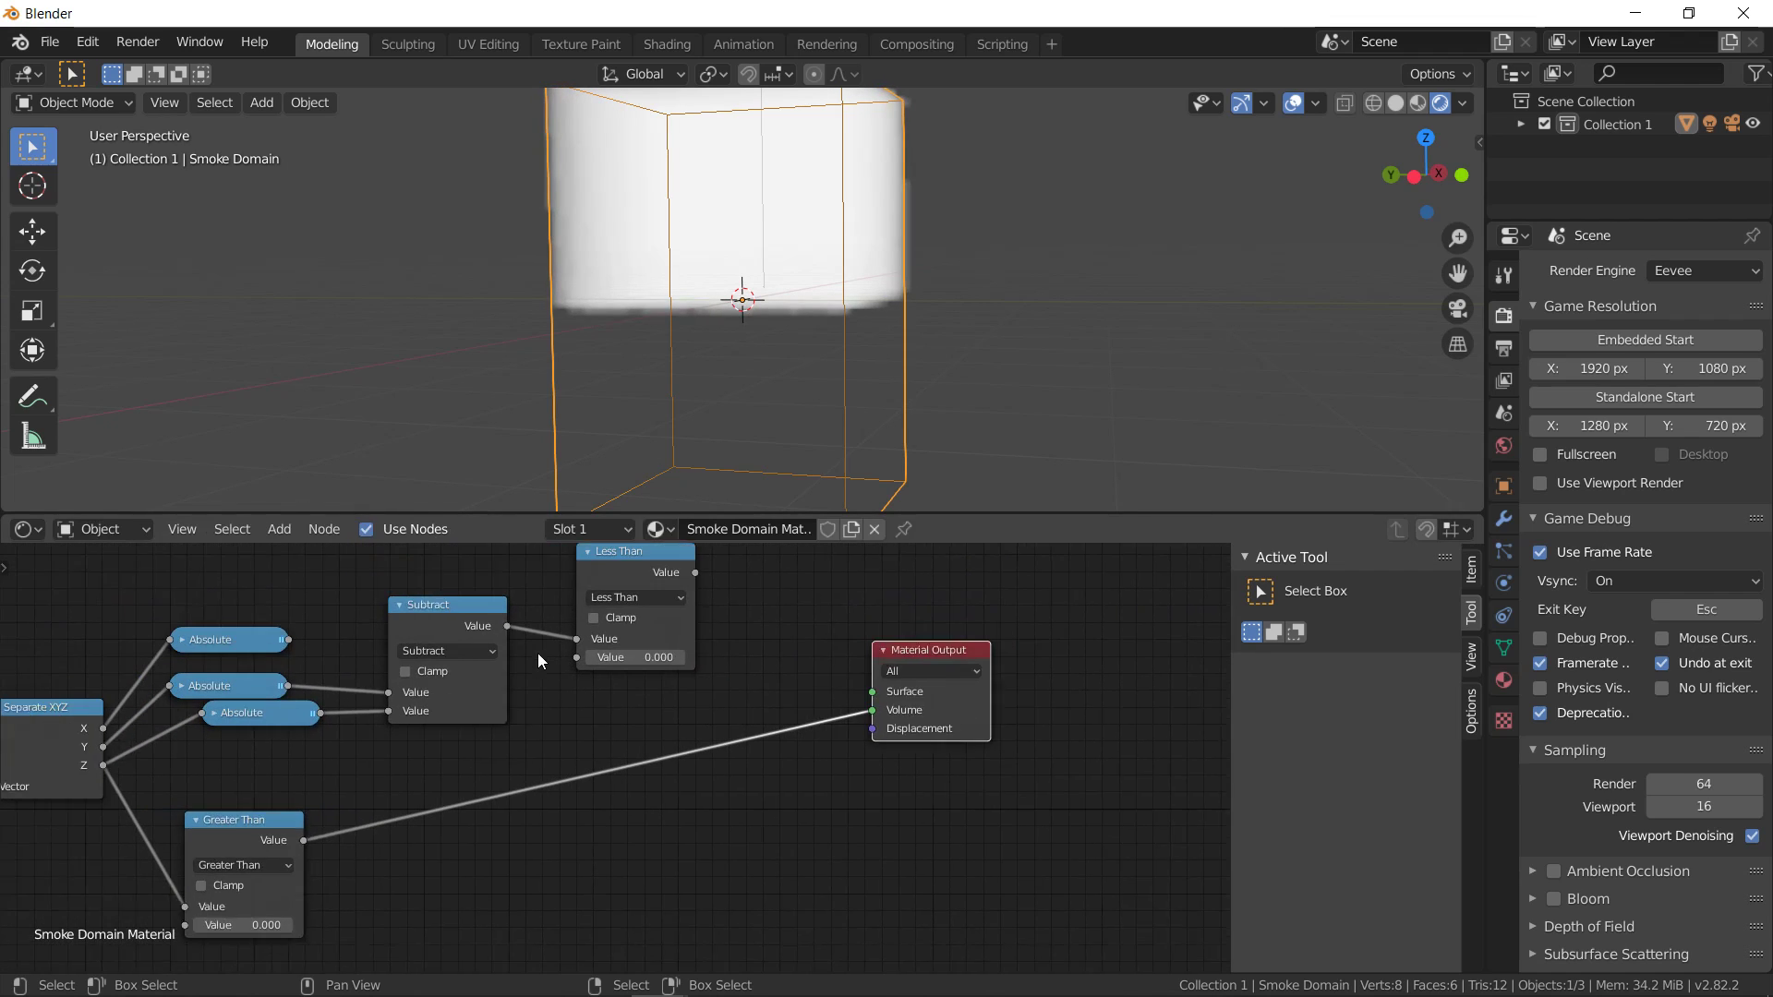
Duplicate the Subtract node above the original and feed it the X and Z Absolute outputs
left_click_drag(449, 650, 388, 621)
key("shift+d")
left_click(415, 571)
middle_click_drag(596, 580, 467, 634)
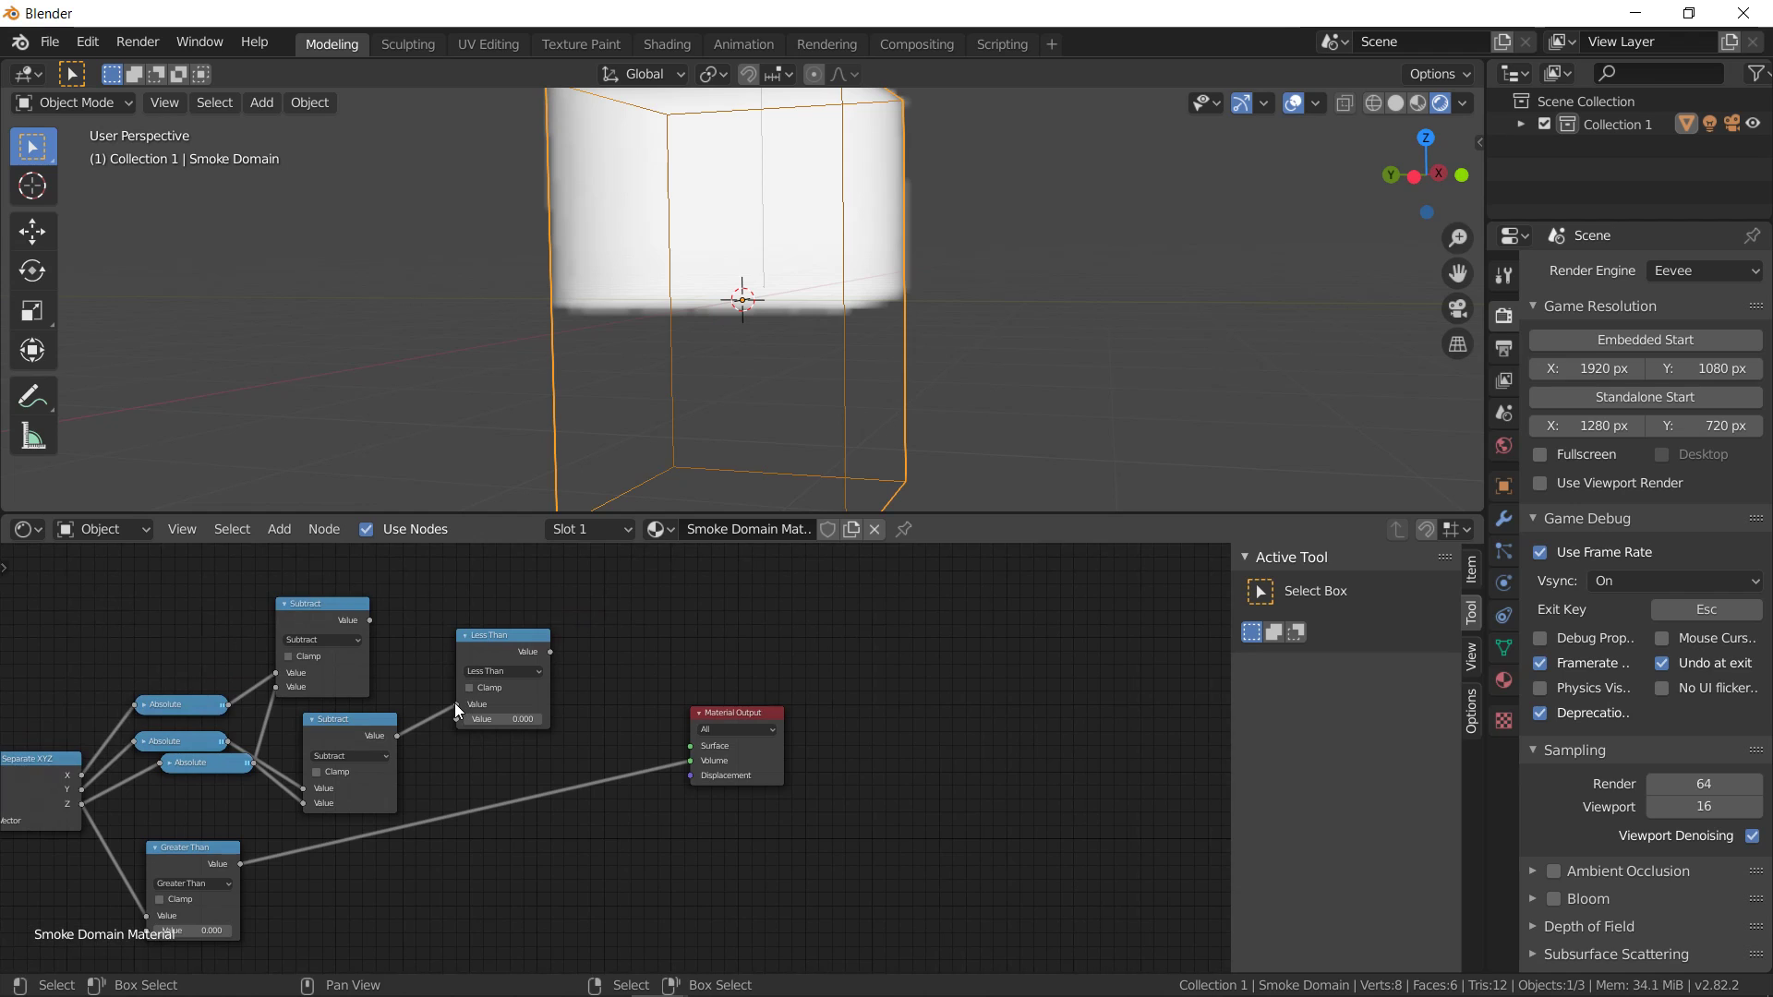
Duplicate the Less Than node above the original and connect the upper Subtract output to its first value
left_click_drag(507, 635, 512, 689)
key("shift+d")
left_click(505, 582)
left_click_drag(371, 620, 454, 652)
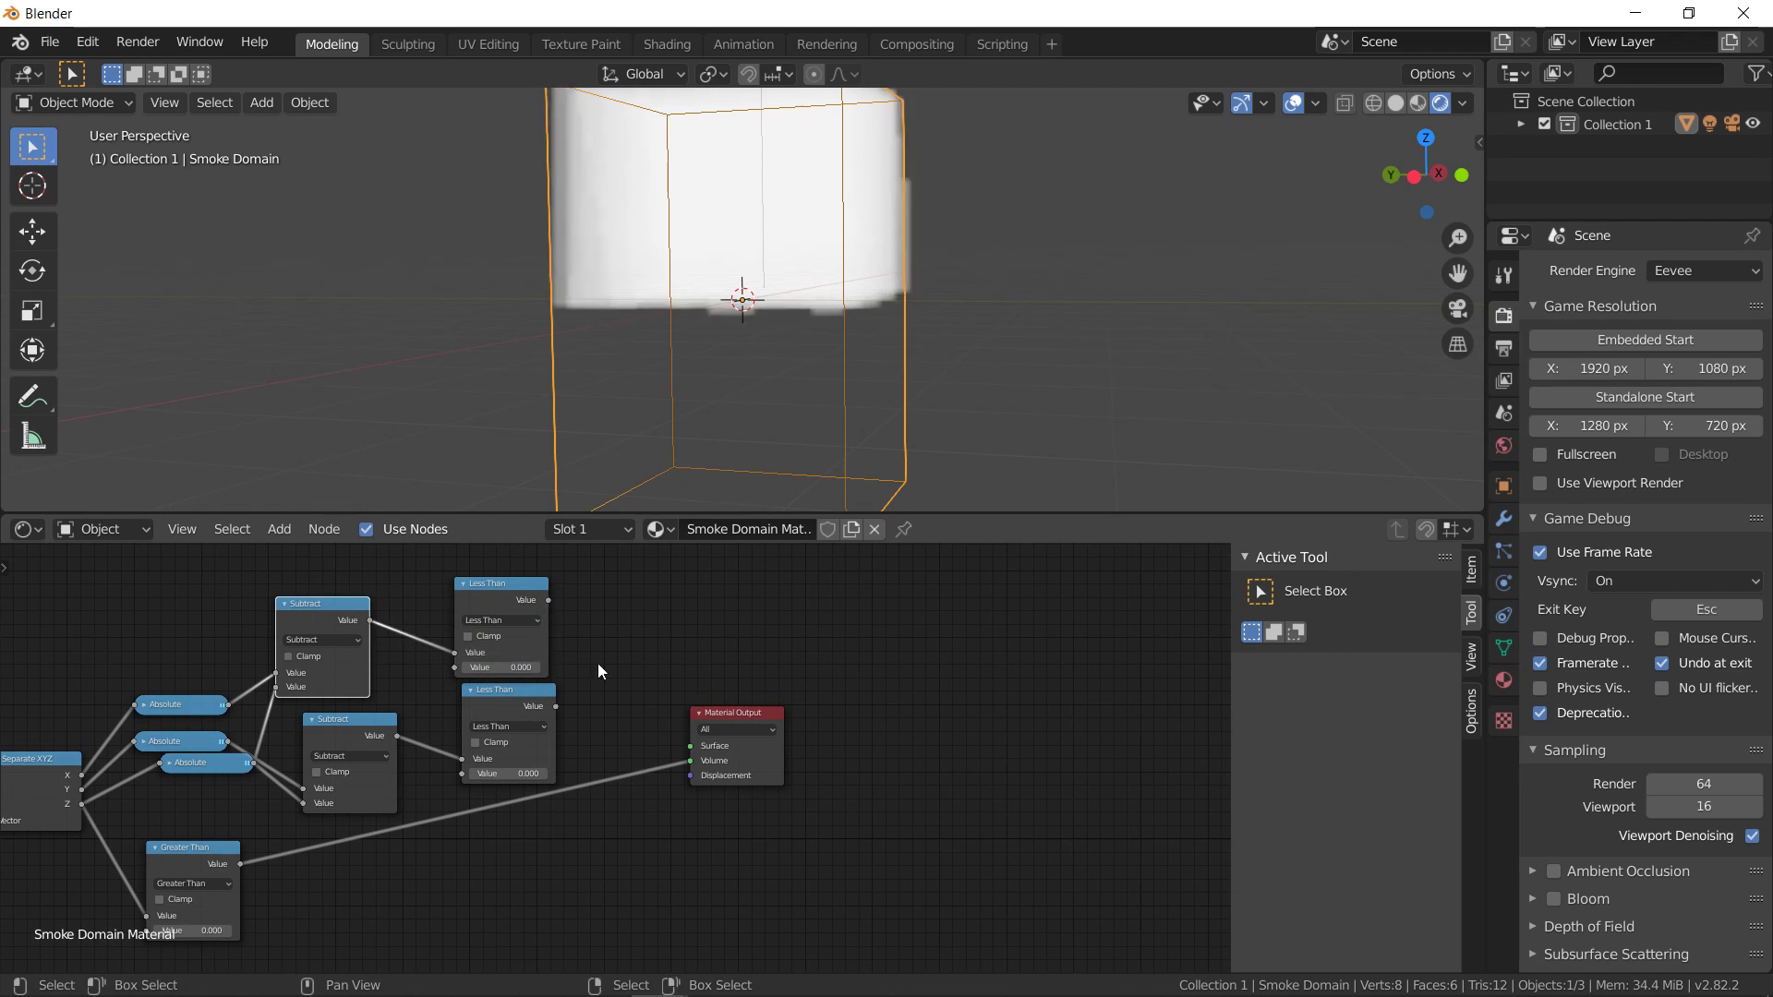
Duplicate the lower Less Than node toward the Material Output and set the copy's operation to Multiply
middle_click_drag(597, 663, 309, 689)
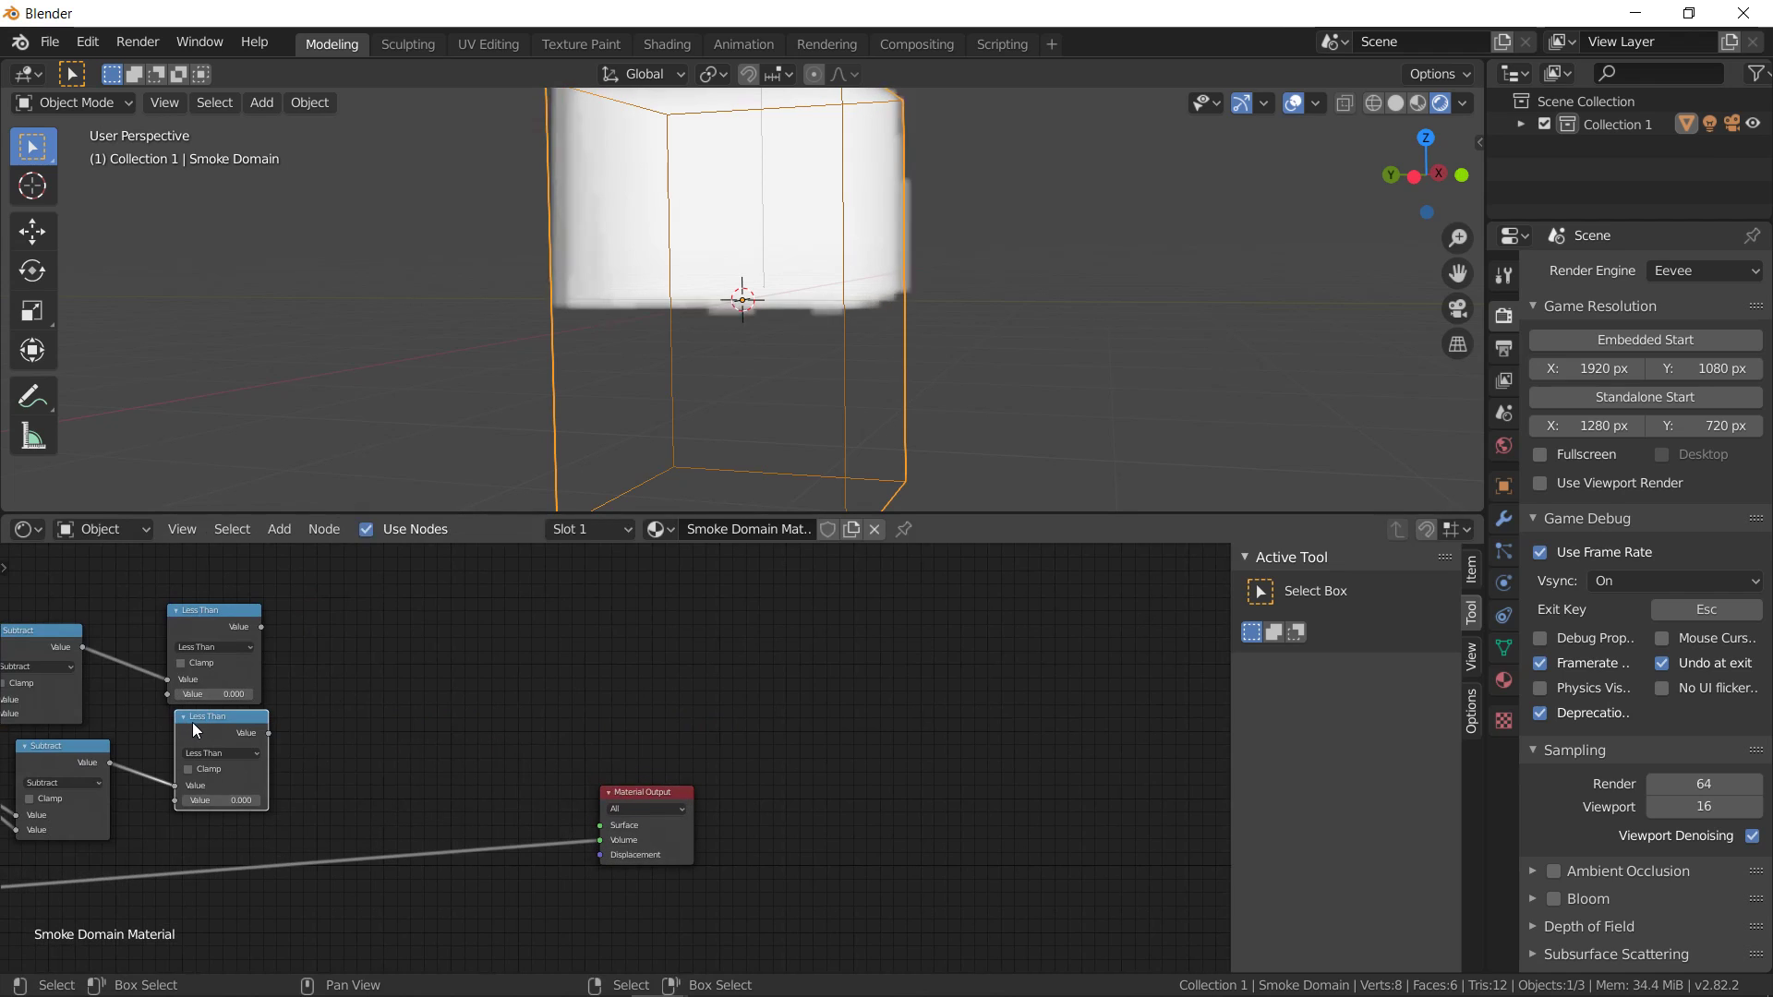
key("shift+d")
left_click(370, 699)
left_click(379, 733)
left_click(378, 775)
Connect both Less Than outputs to the Multiply node and its result to the Material Output's Volume
left_click_drag(268, 733, 353, 779)
left_click_drag(262, 627, 352, 764)
left_click_drag(446, 712, 598, 839)
middle_click_drag(901, 360, 711, 364)
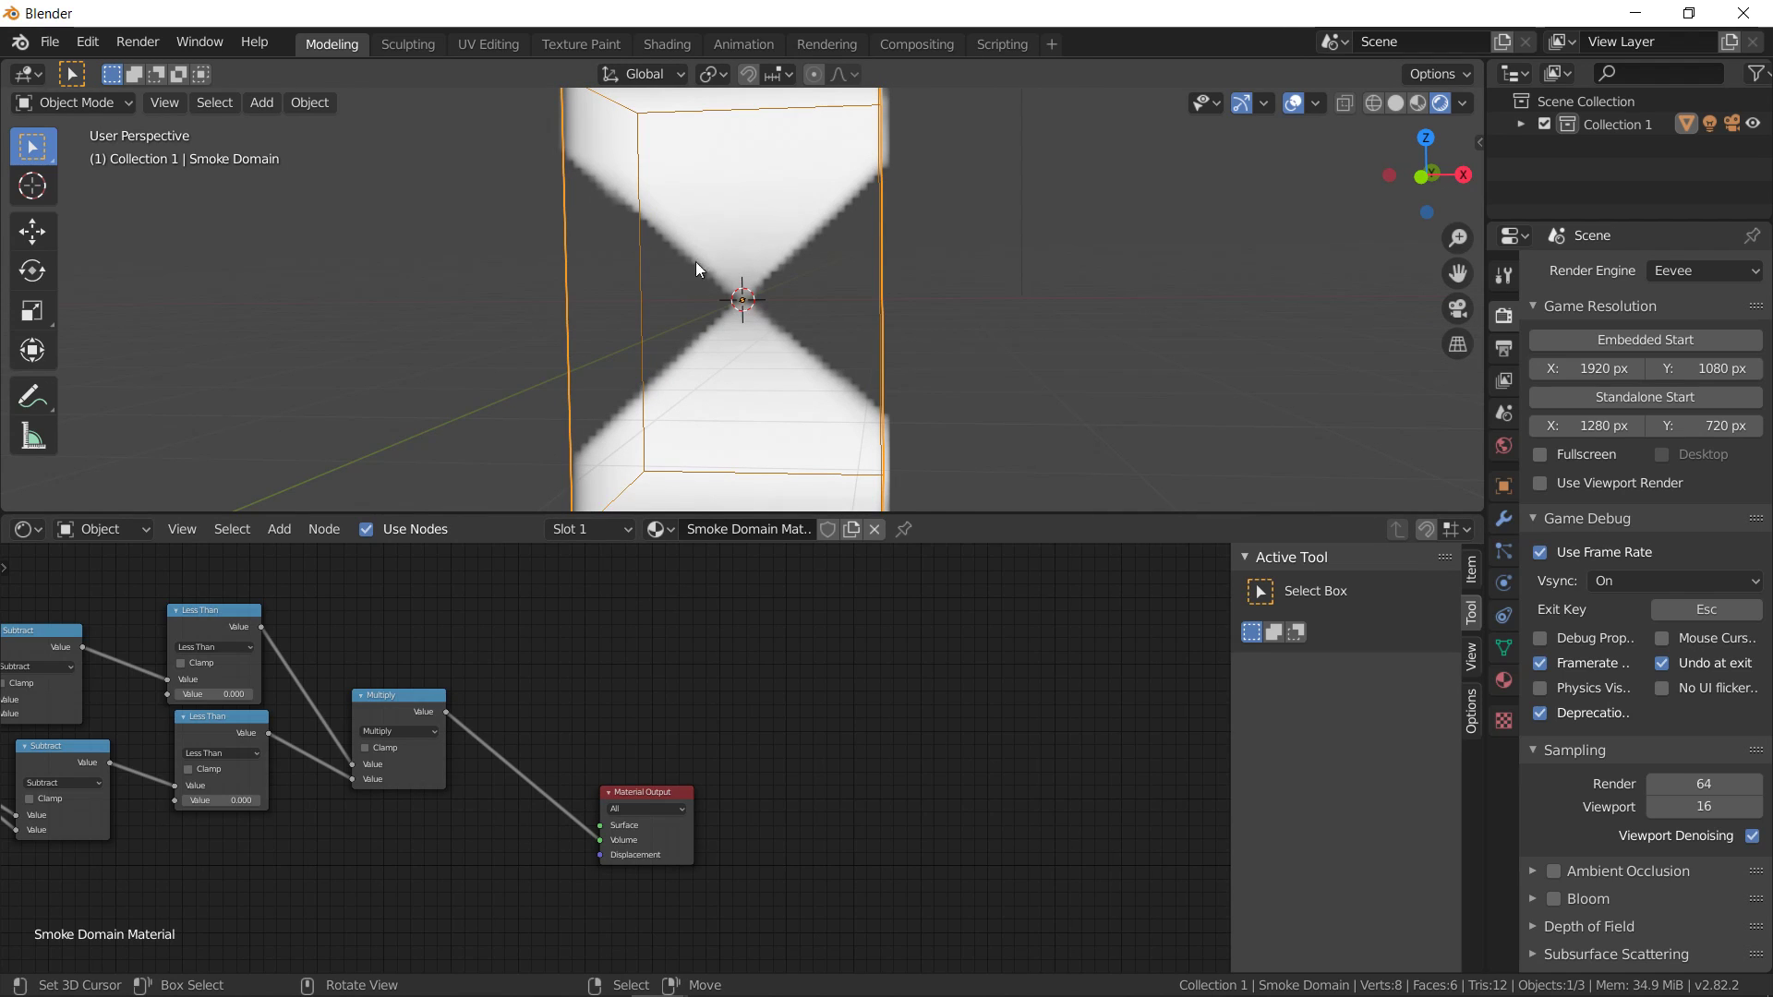
Duplicate the Multiply node into the link before the Material Output and connect Greater Than's output to its second value
middle_click_drag(460, 787, 701, 713)
scroll(482, 751, "up", 1)
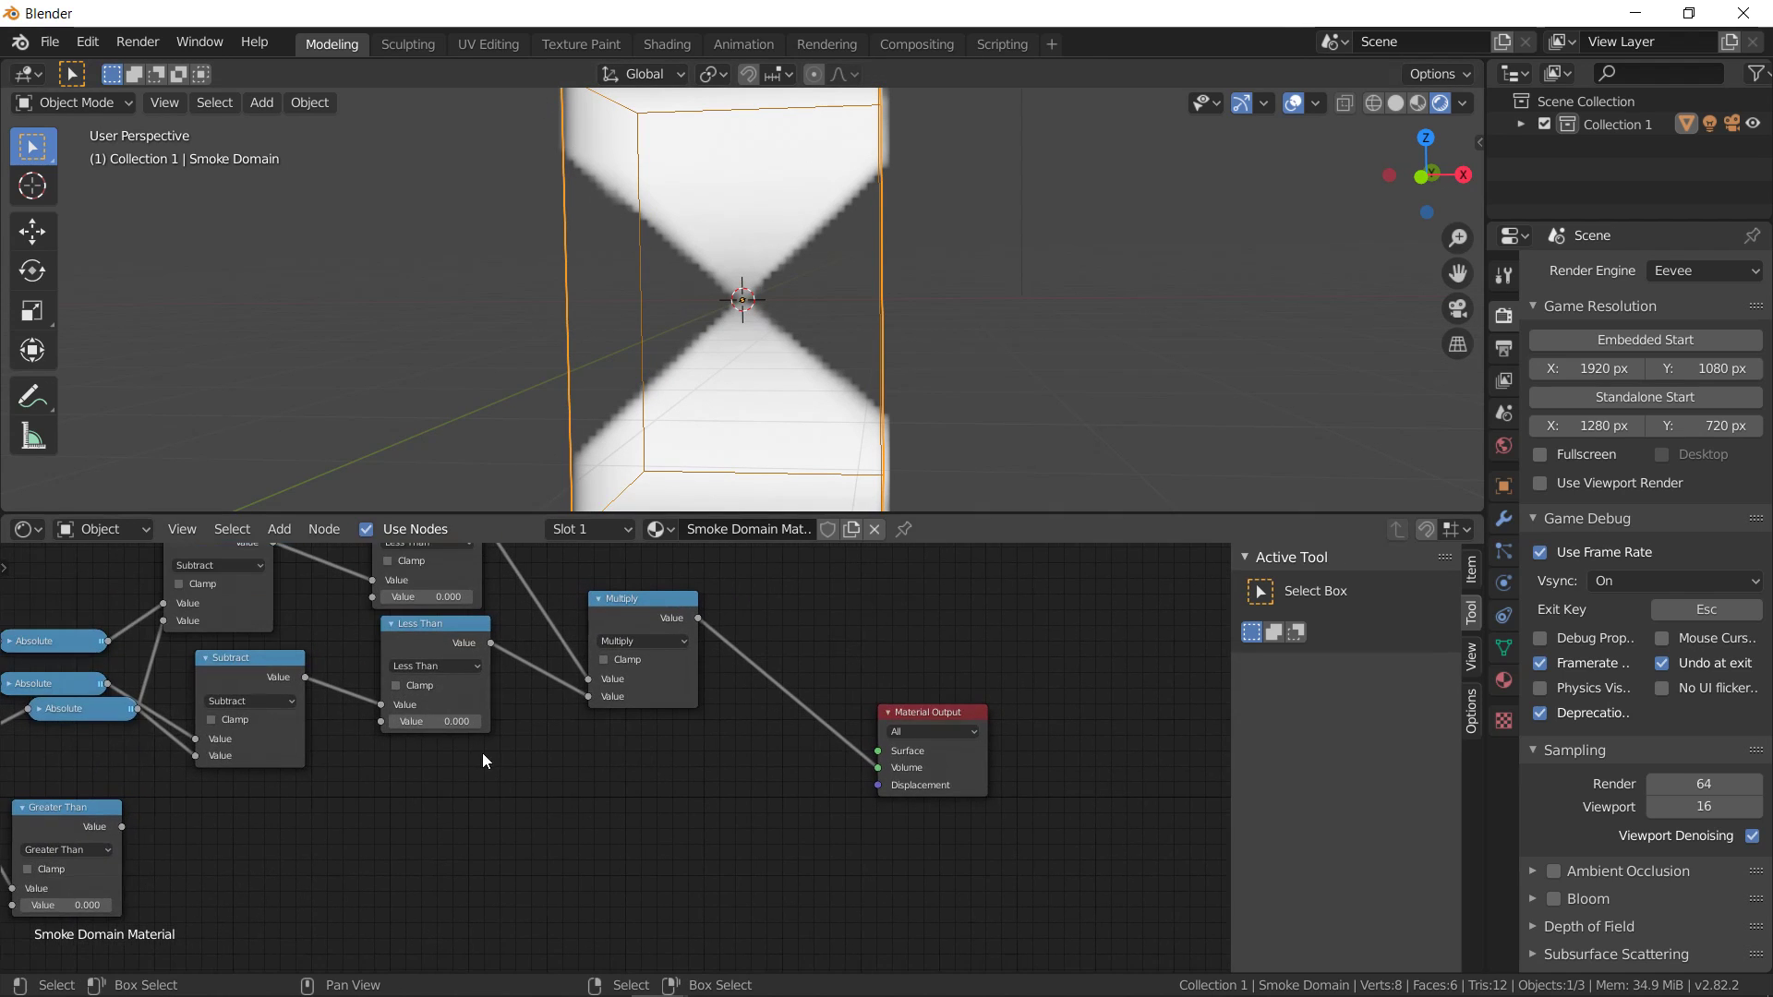
left_click_drag(86, 824, 412, 853)
left_click(648, 624, "shift")
key("shift+d")
left_click(748, 624)
left_click(412, 853)
key("x")
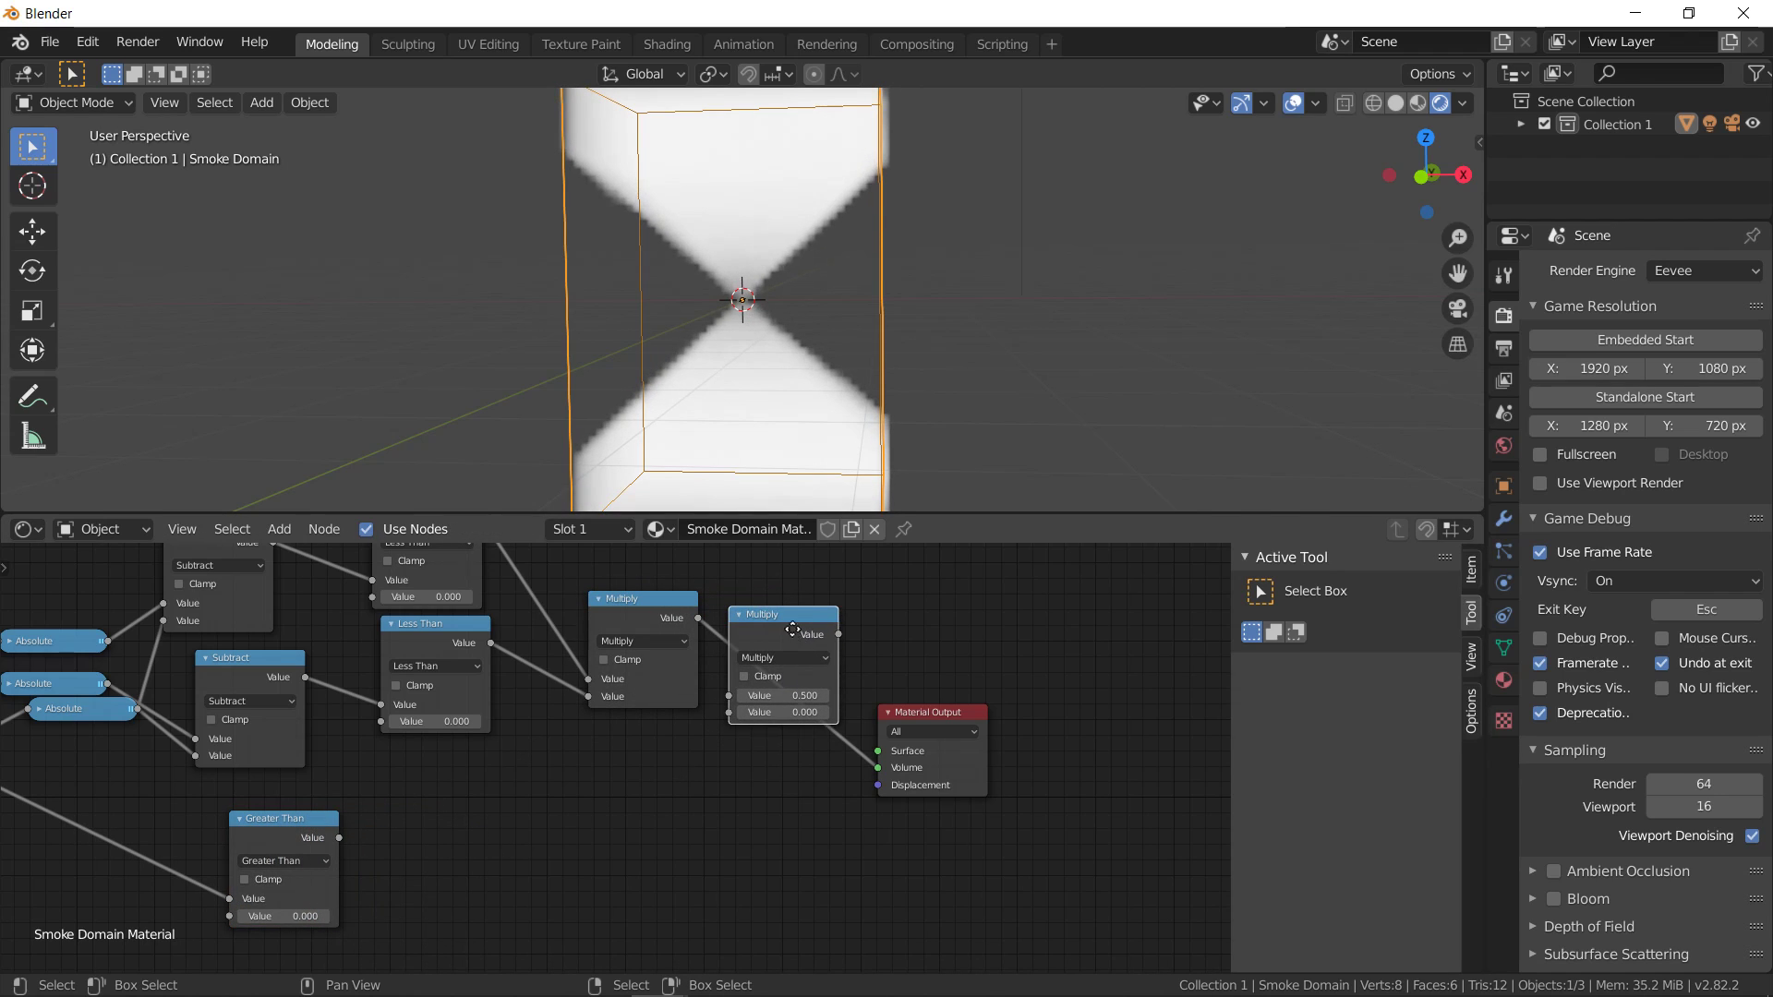
left_click_drag(798, 633, 830, 659)
left_click_drag(345, 835, 766, 737)
middle_click_drag(492, 485, 713, 407)
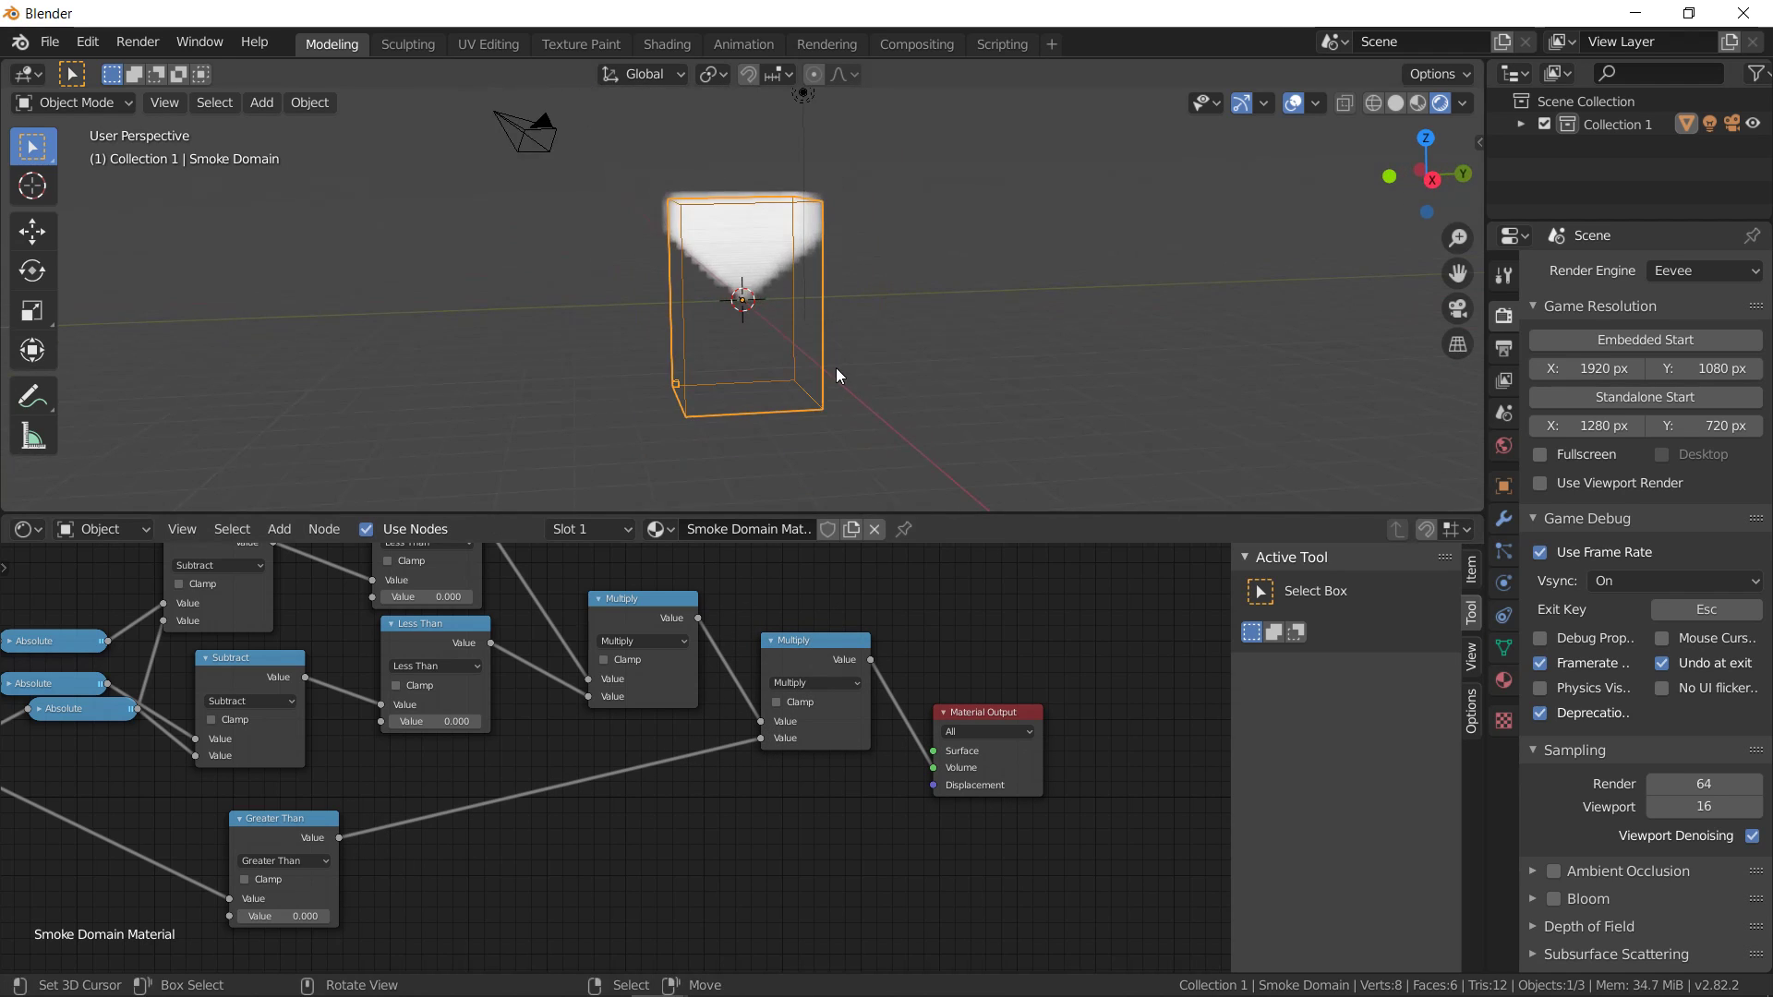
In Edit Mode, raise the smoke domain's mesh along Z and widen it in X and Y only
key("Tab")
key("g")
key("z")
left_click(825, 250)
scroll(823, 281, "down", 3)
key("s")
key("shift+z")
left_click(1122, 286)
key("Tab")
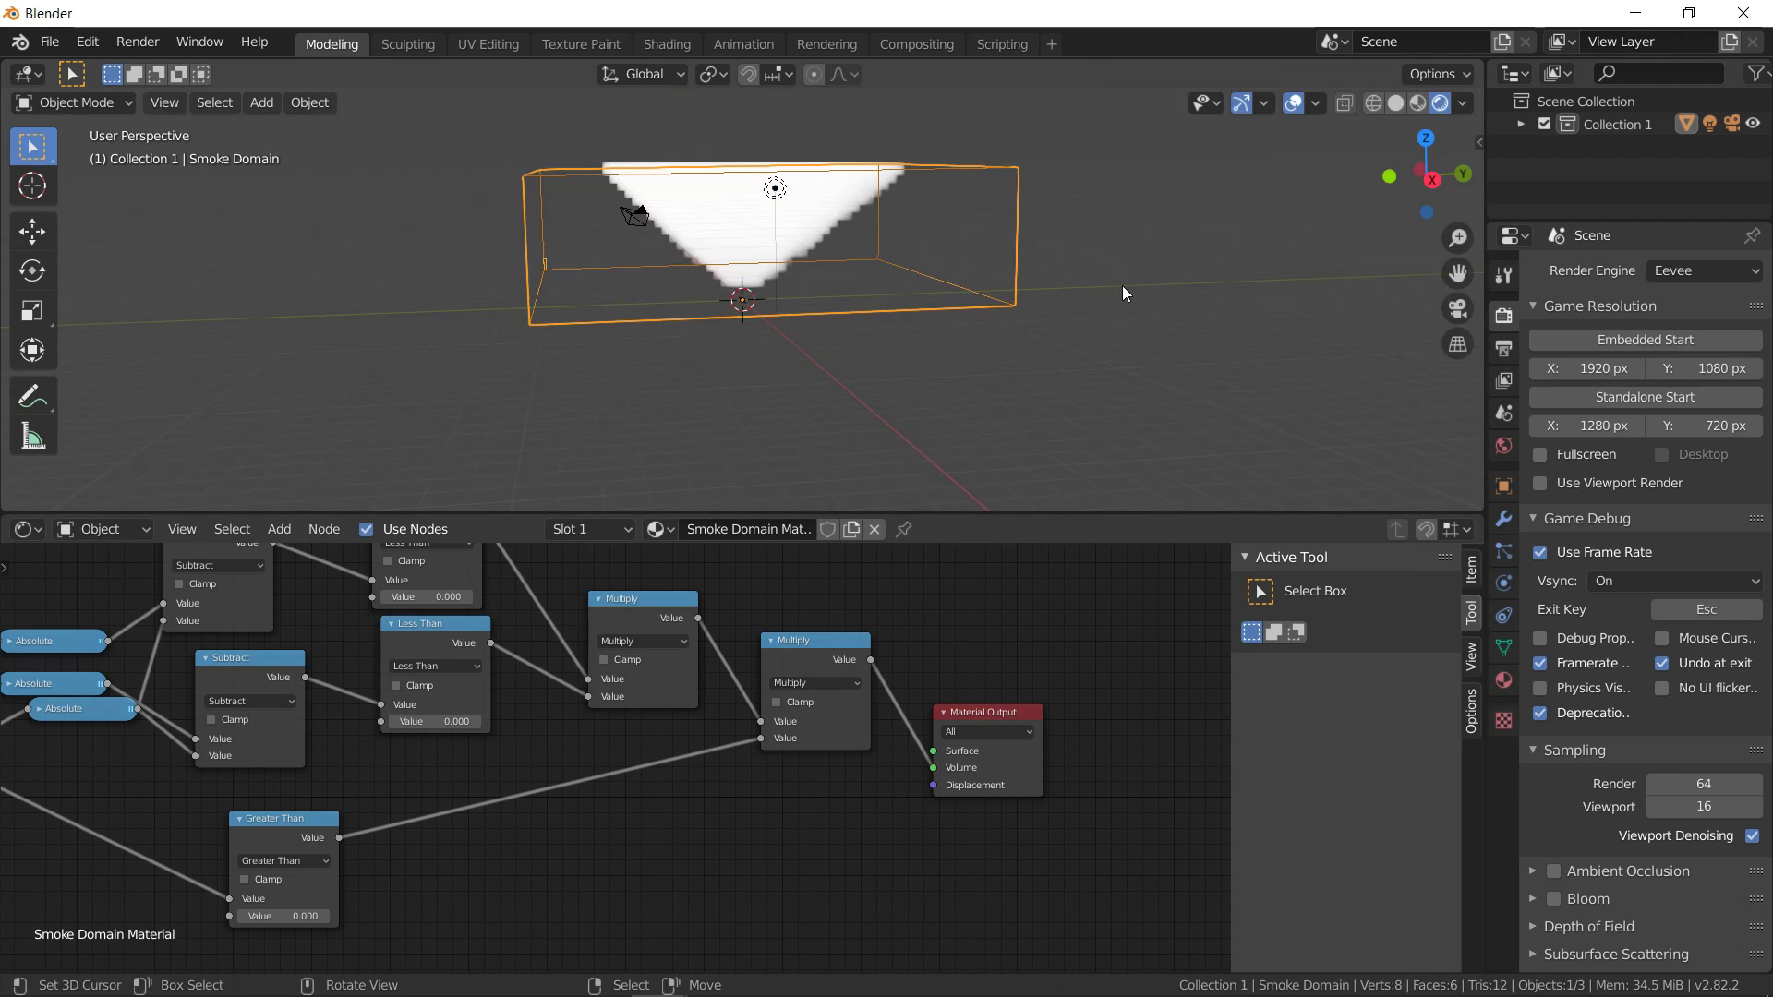
middle_click_drag(983, 295, 779, 308)
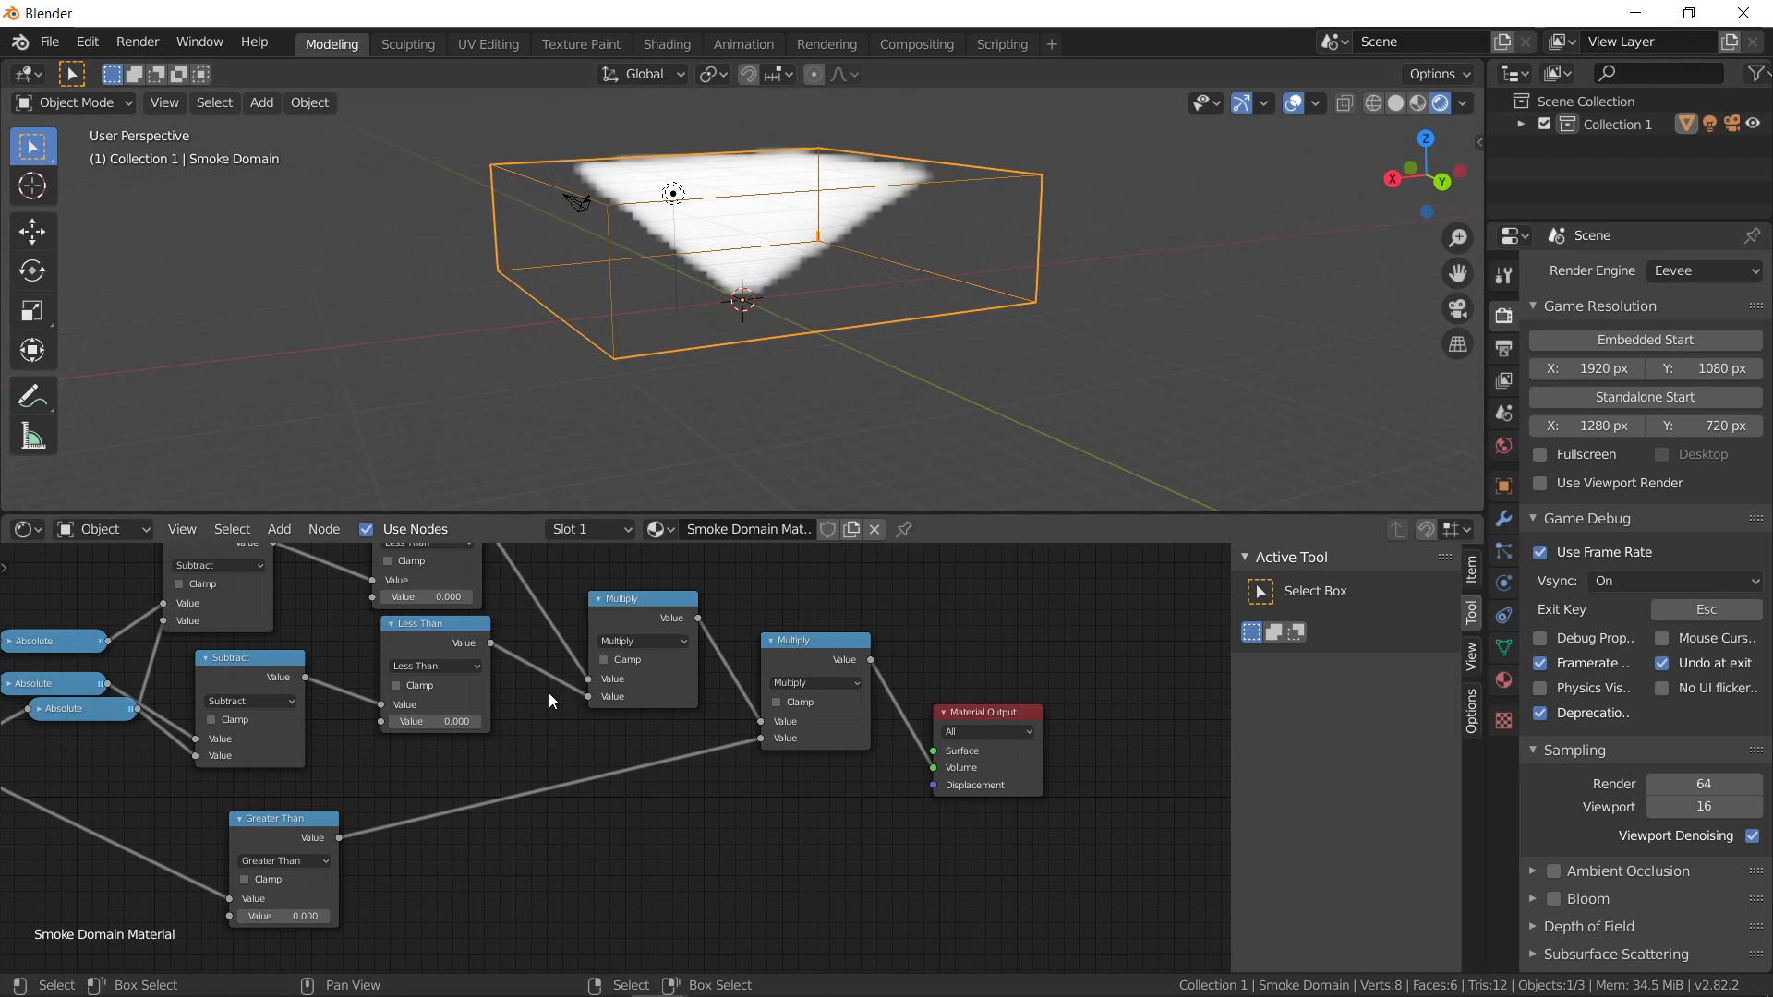
Spread the collapsed X, Y and Z Absolute nodes apart beside Separate XYZ
scroll(536, 757, "down", 1)
middle_click_drag(314, 703, 640, 835)
scroll(539, 746, "up", 3)
scroll(639, 835, "up", 1)
scroll(558, 744, "down", 10)
scroll(558, 745, "up", 7)
middle_click_drag(563, 736, 725, 775)
left_click_drag(589, 874, 569, 864)
left_click_drag(568, 829, 511, 769)
left_click_drag(561, 874, 516, 856)
Duplicate the X and Y Absolute nodes and place the copies before the Subtract nodes
left_click(546, 789, "shift")
key("shift+d")
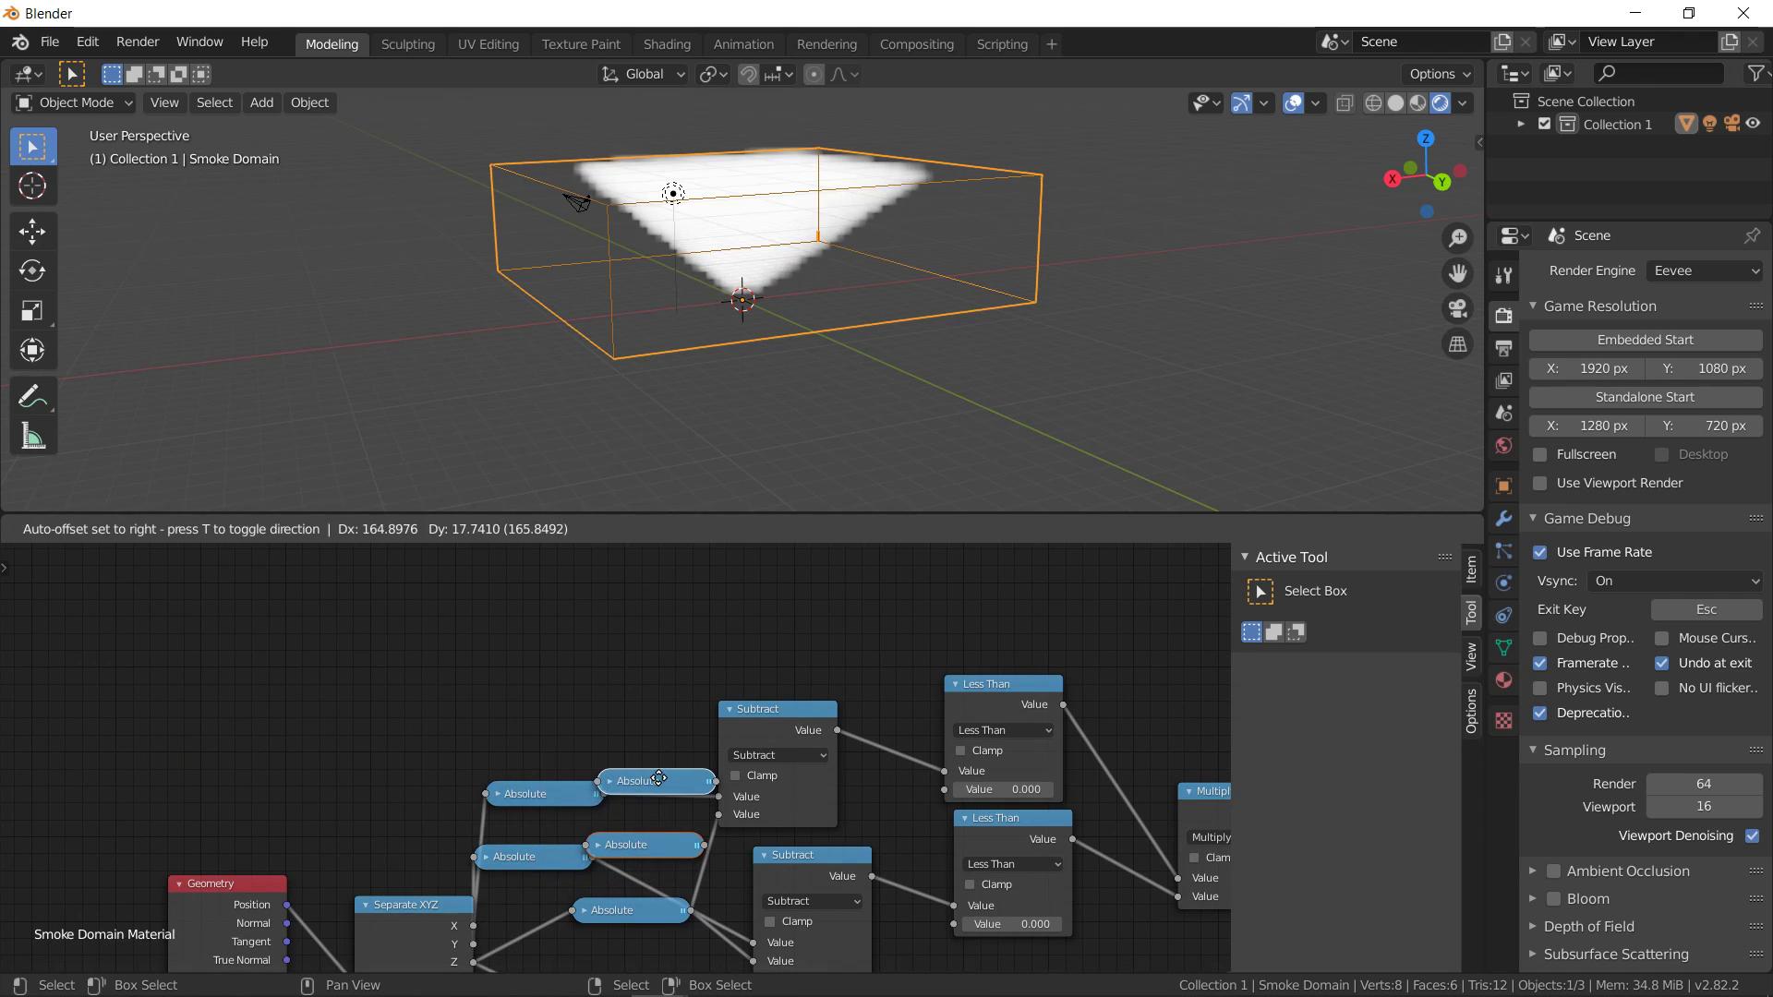
left_click(633, 675)
left_click_drag(633, 675, 659, 799)
Expand the two Absolute copies, set both operations to Multiply, and arrange them between the Absolute and Subtract nodes
left_click(609, 640)
left_click_drag(604, 691, 684, 660)
left_click(696, 798)
left_click(709, 846)
left_click(709, 792)
left_click(671, 868)
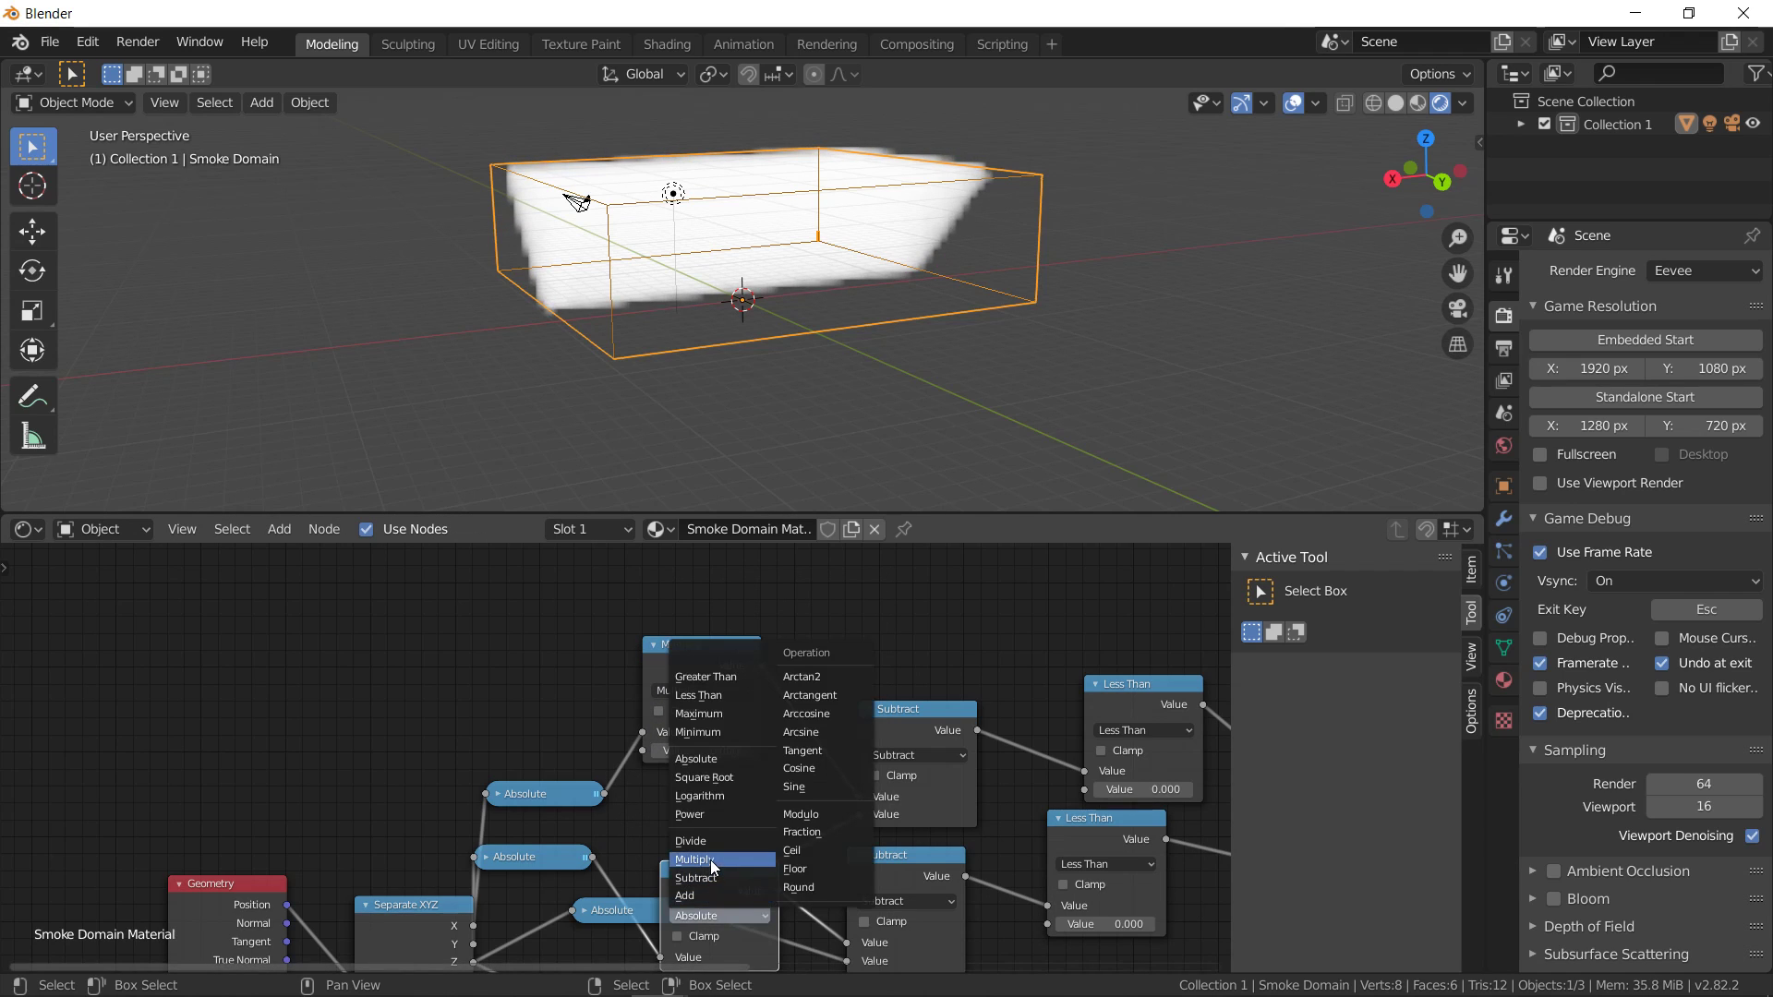
left_click(711, 860)
key("g")
left_click(683, 851)
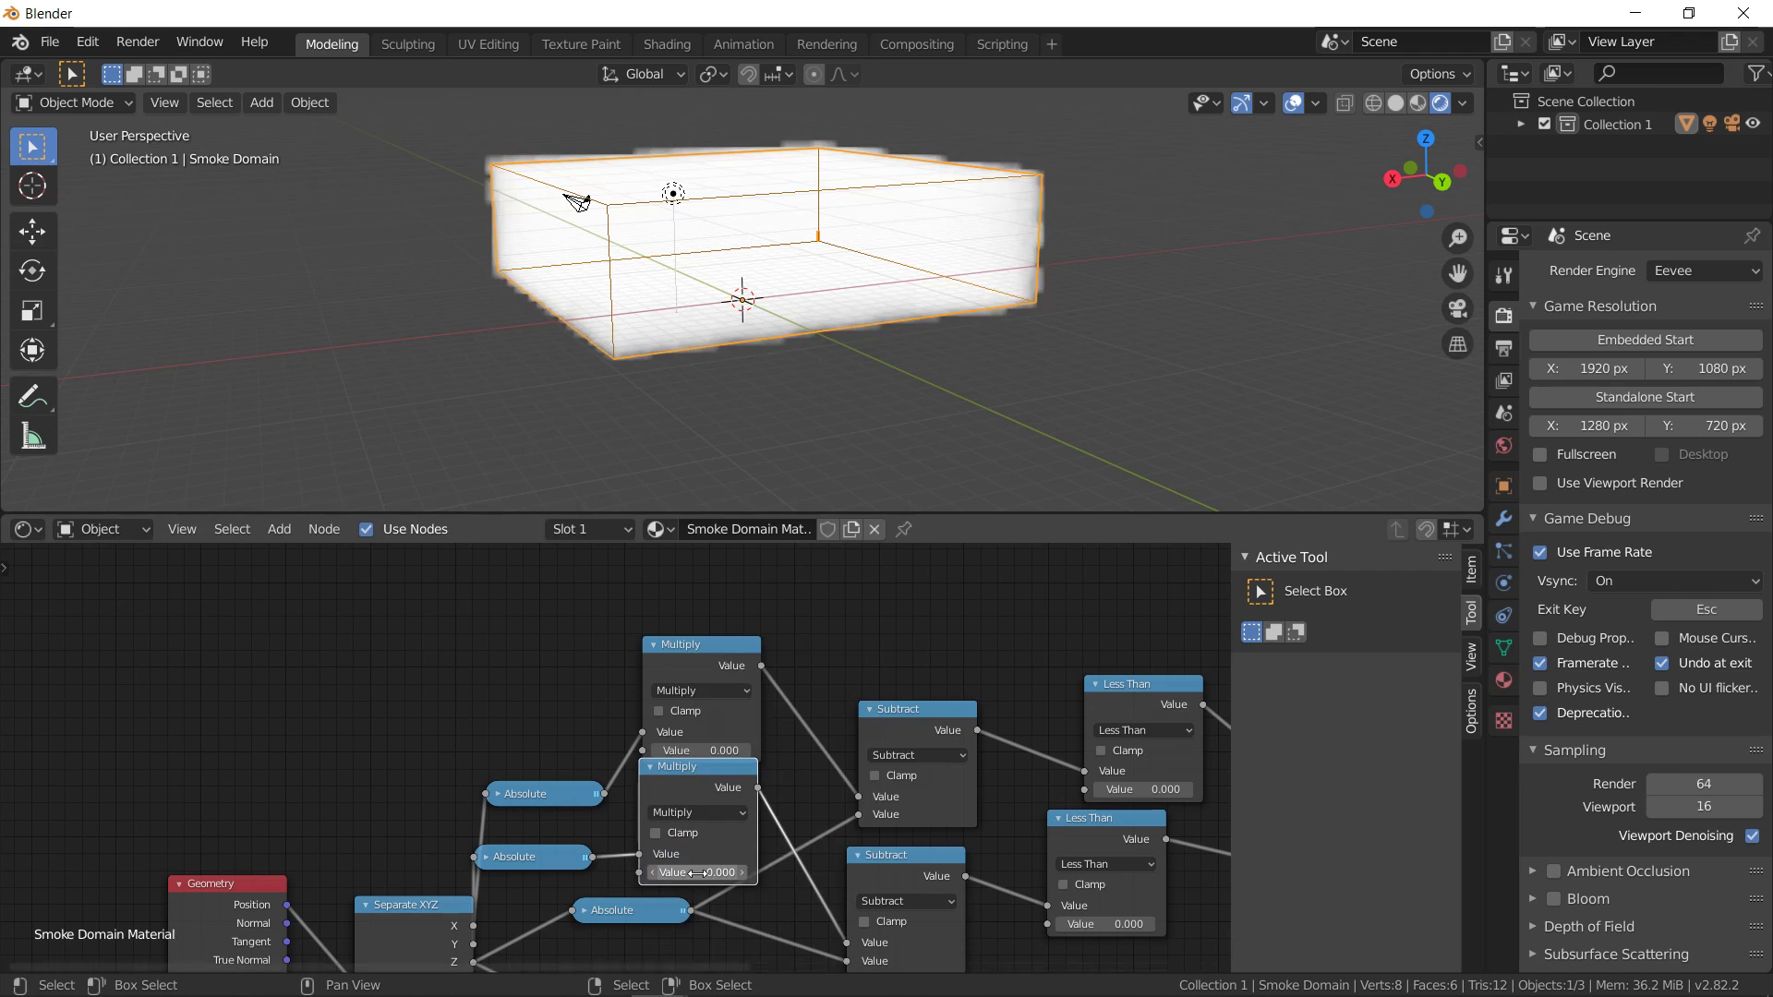
Set the second value of both new Multiply nodes to 2
left_click(697, 873)
type("2")
key("Return")
left_click(711, 749)
type("2")
key("Return")
scroll(708, 325, "up", 4)
scroll(791, 275, "down", 5)
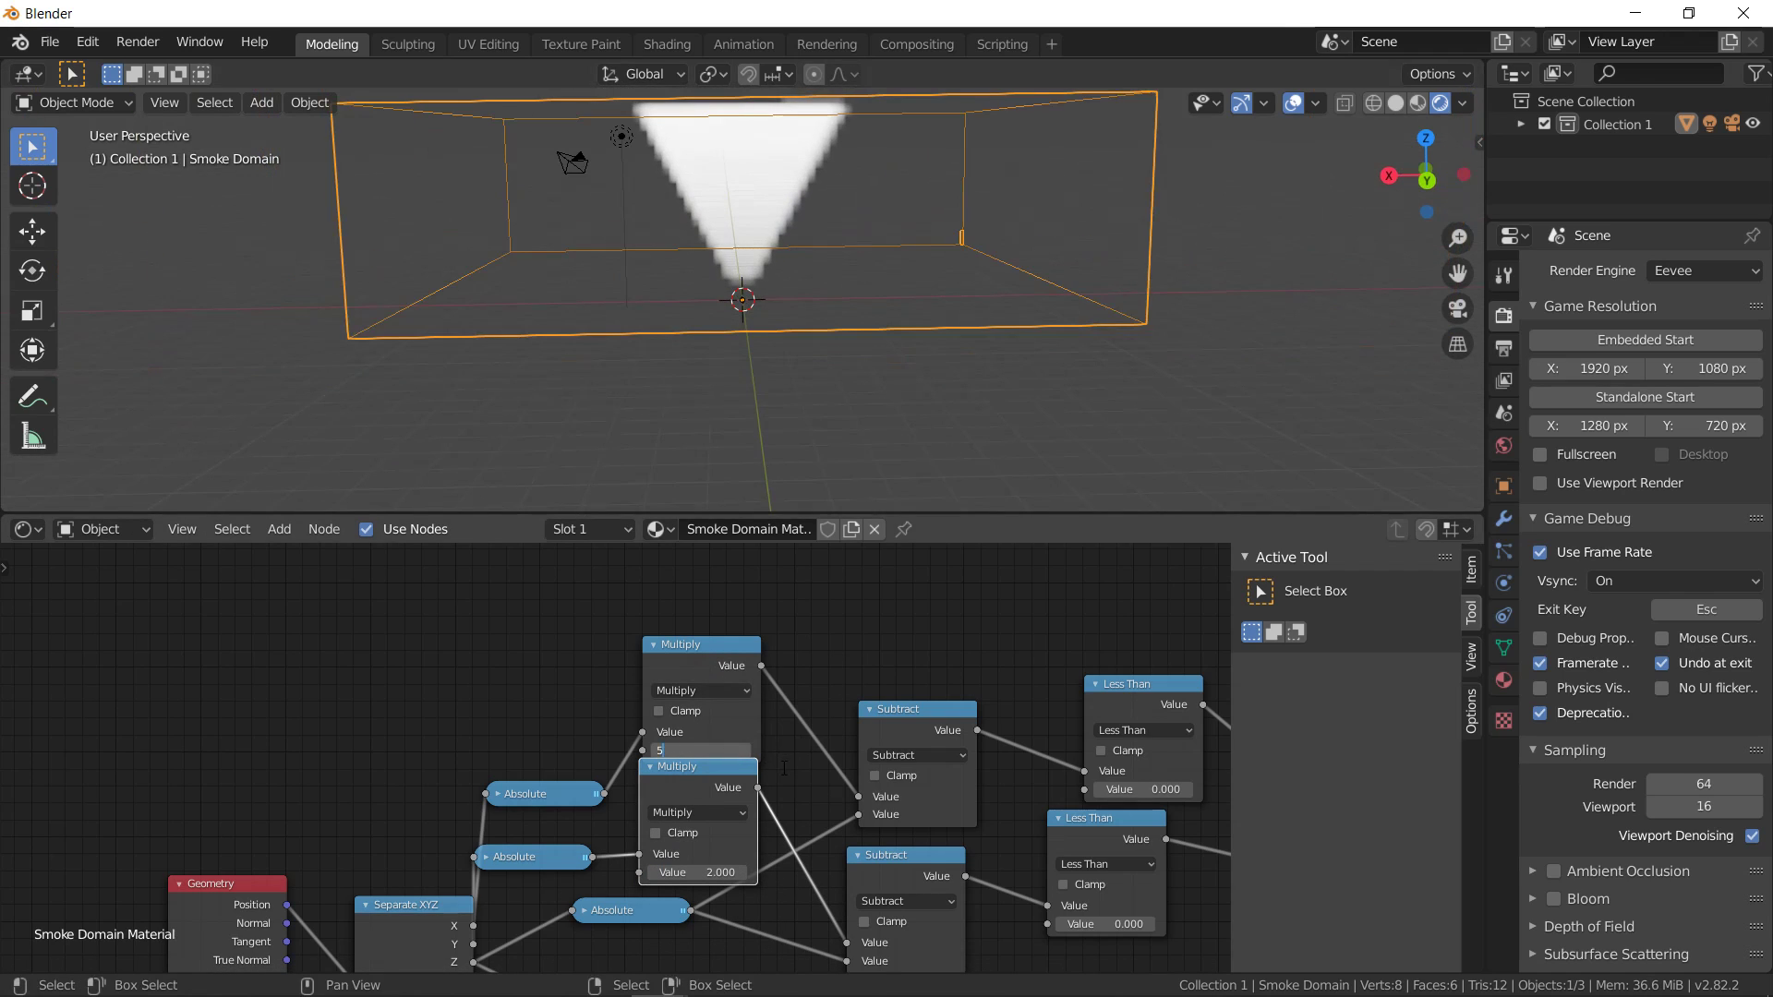
Set the second value of the X and Y Multiply nodes to 5
key("Return")
left_click(698, 873)
type("5")
key("Return")
scroll(790, 268, "down", 5)
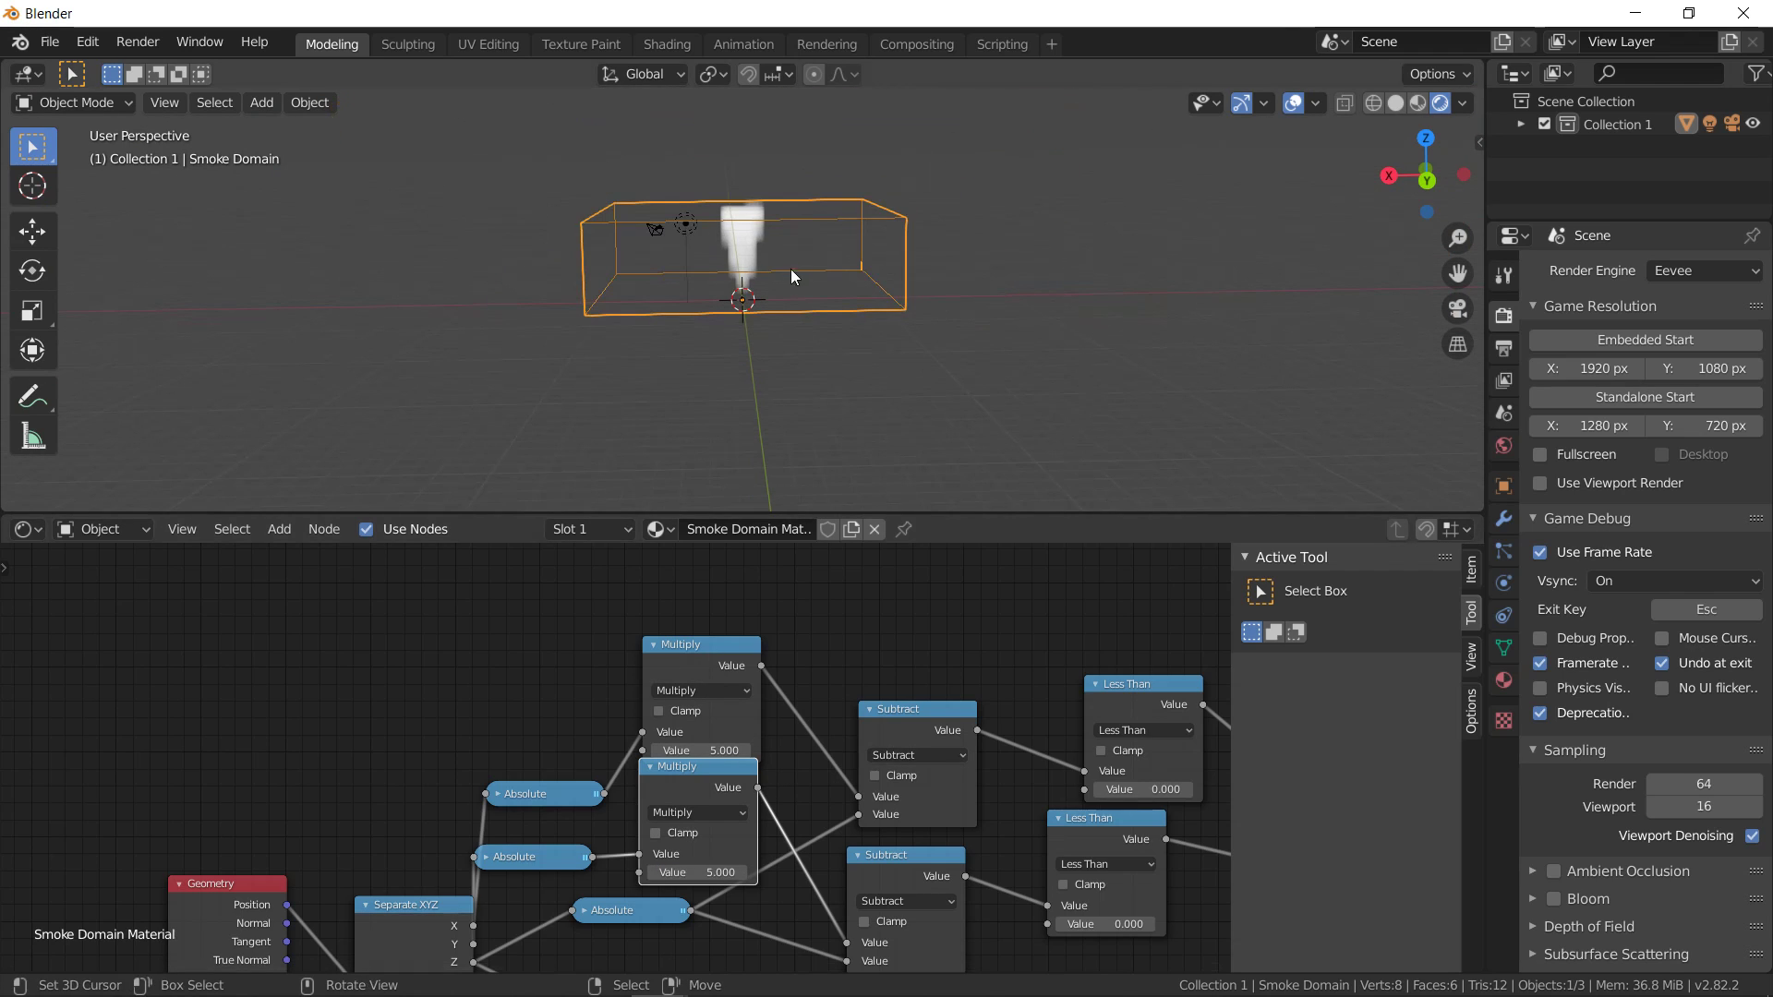
Move the smoke domain up along Z and lower it back toward the world origin
key("g")
key("z")
left_click(817, 189)
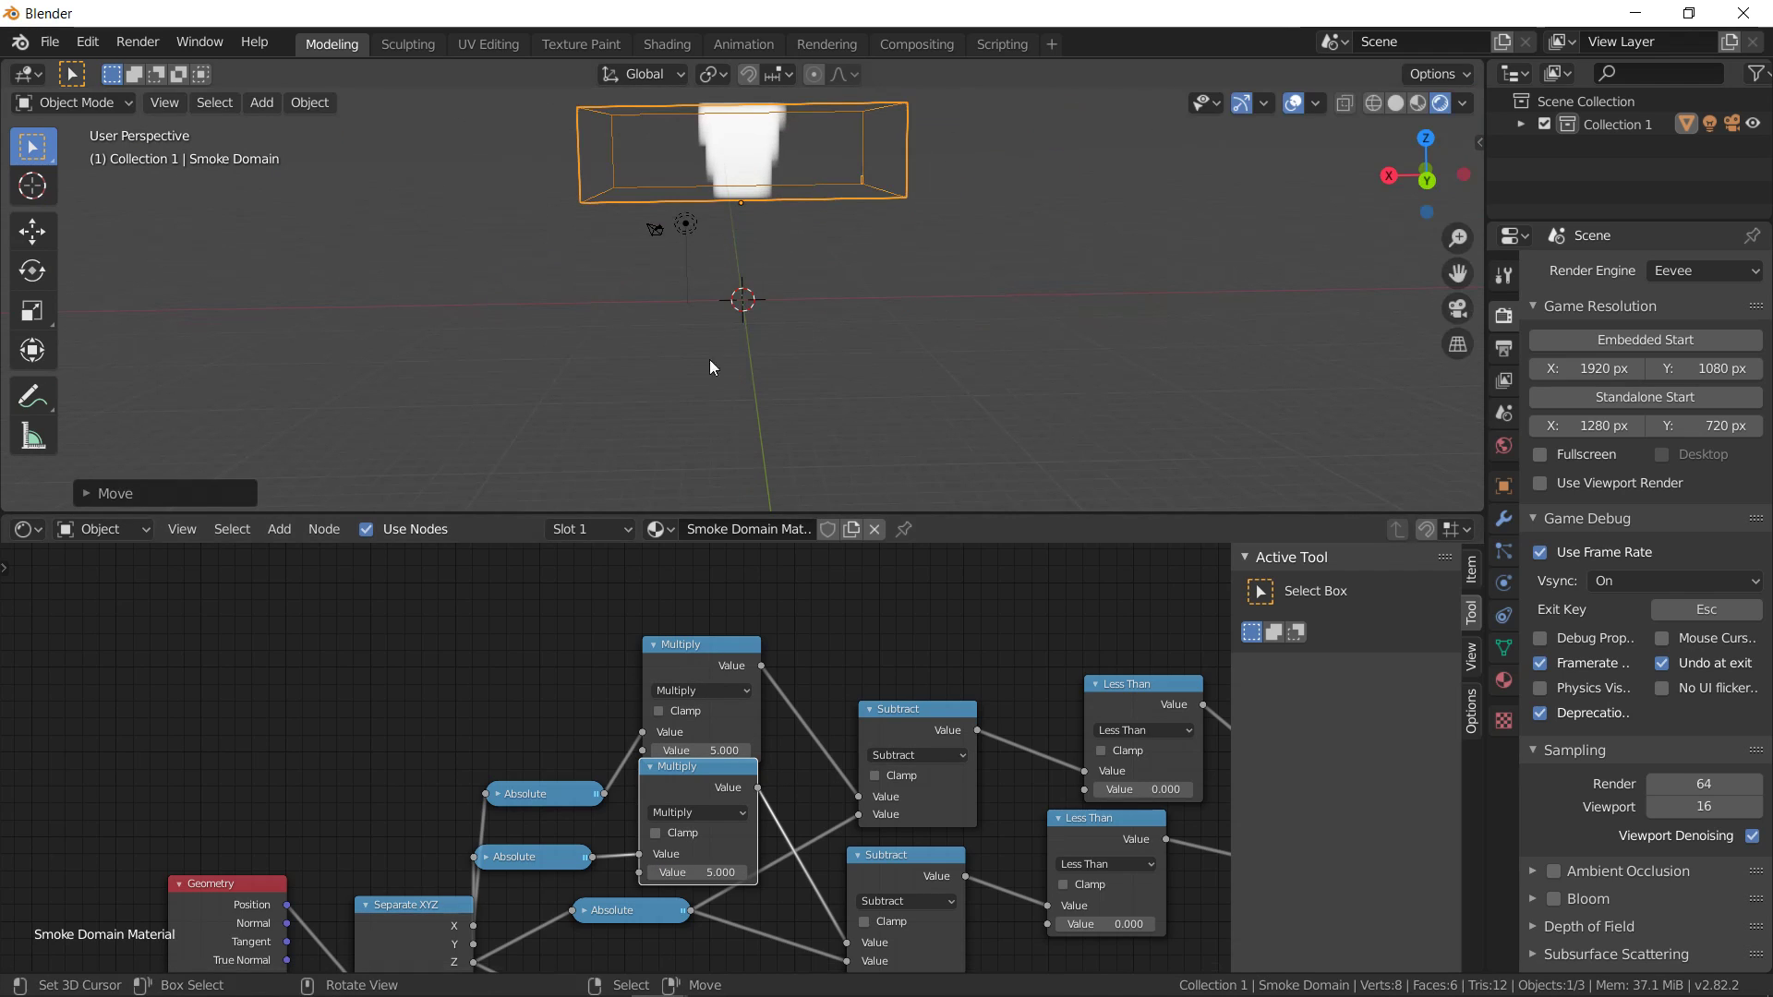
key("g")
key("z")
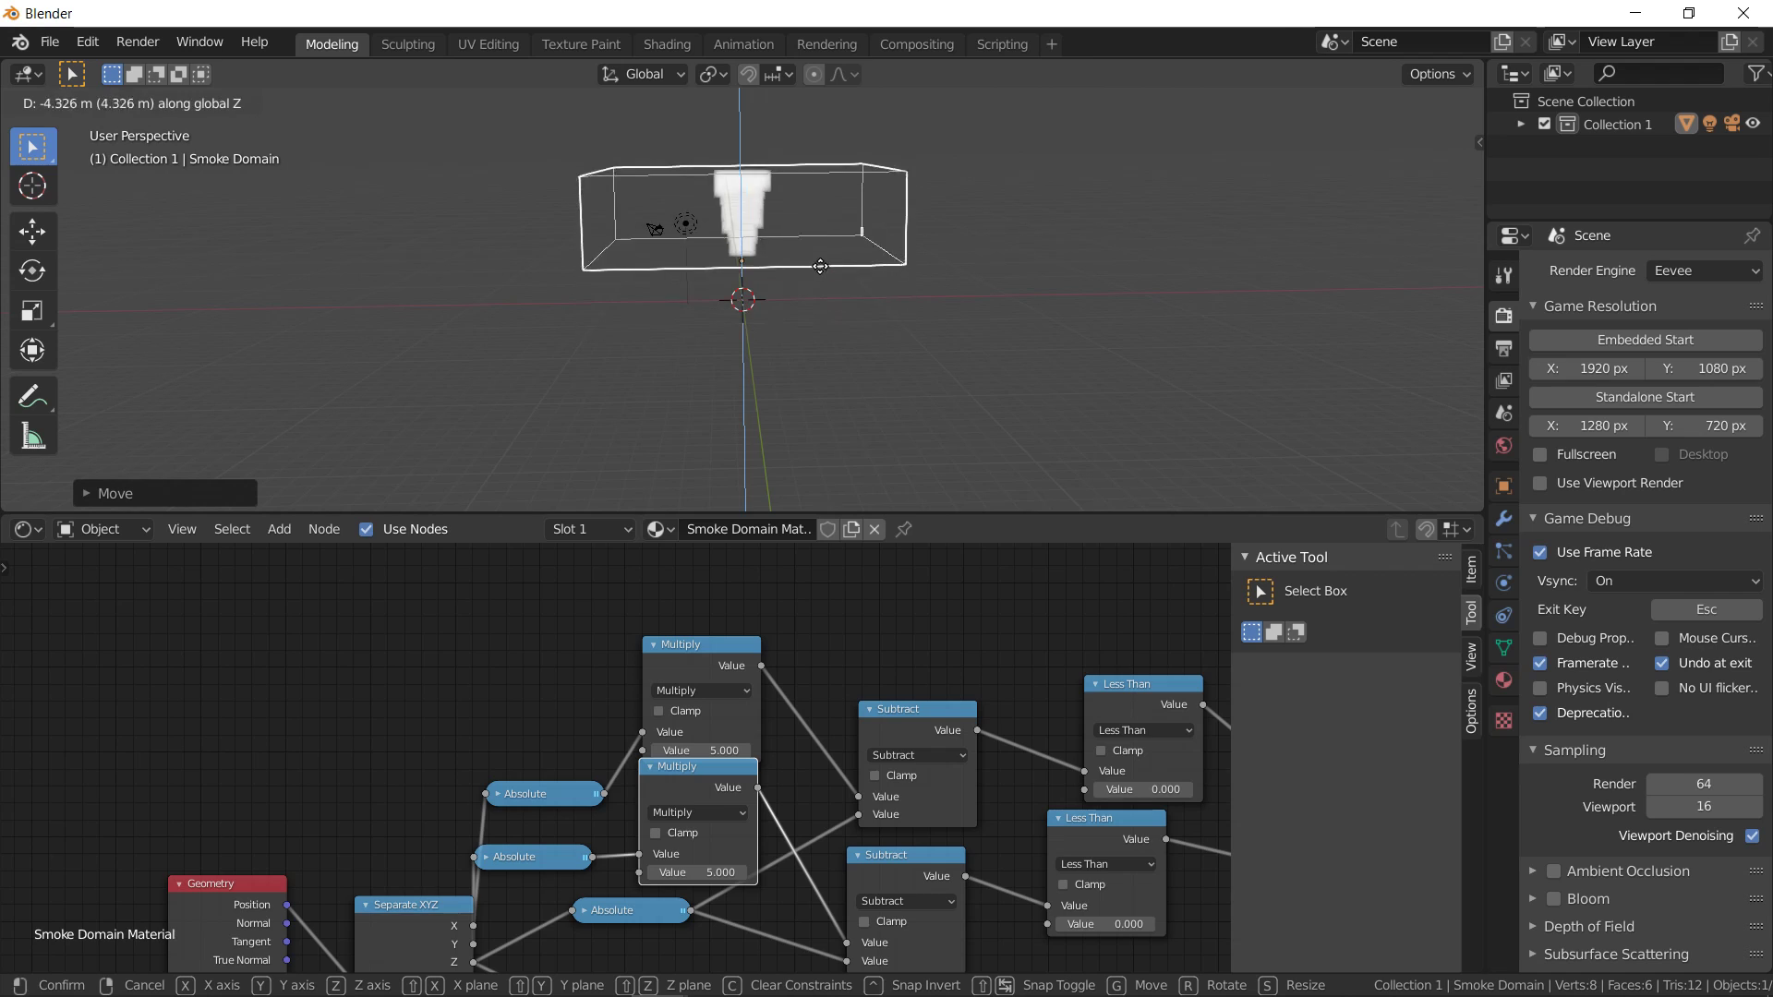
left_click(837, 296)
Scale the smoke domain's mesh up uniformly in Edit Mode
key("s")
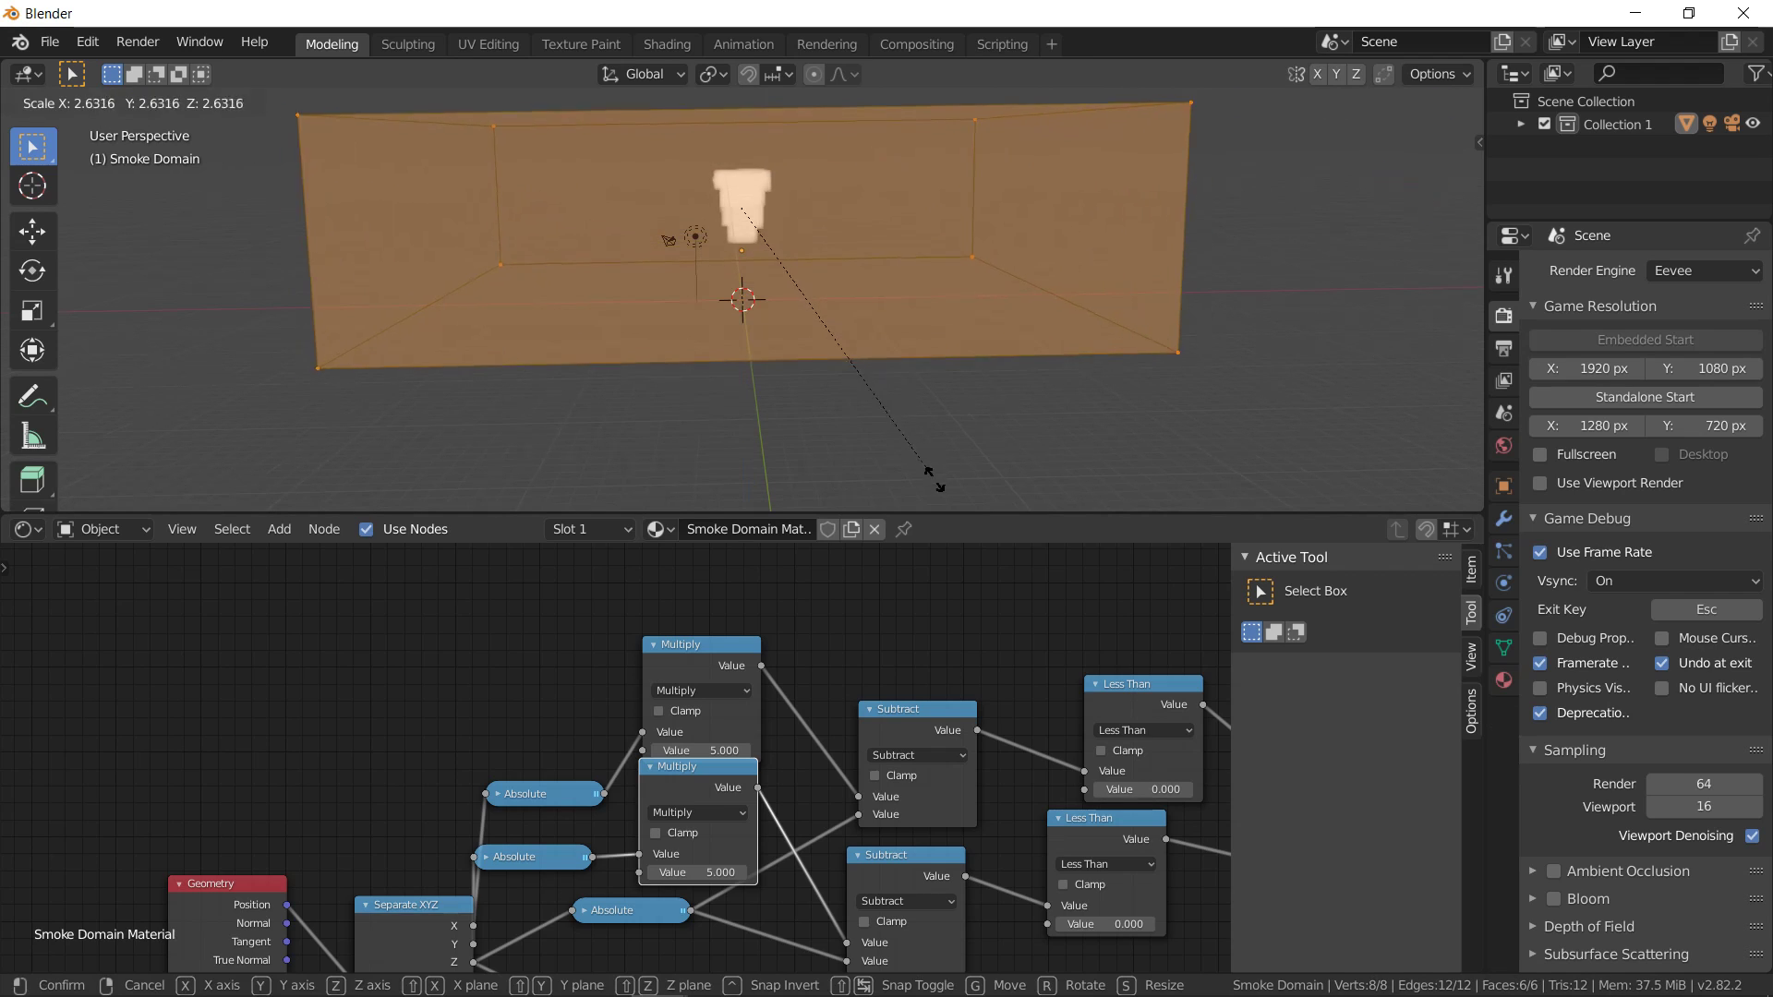
left_click(824, 285)
scroll(846, 342, "up", 2)
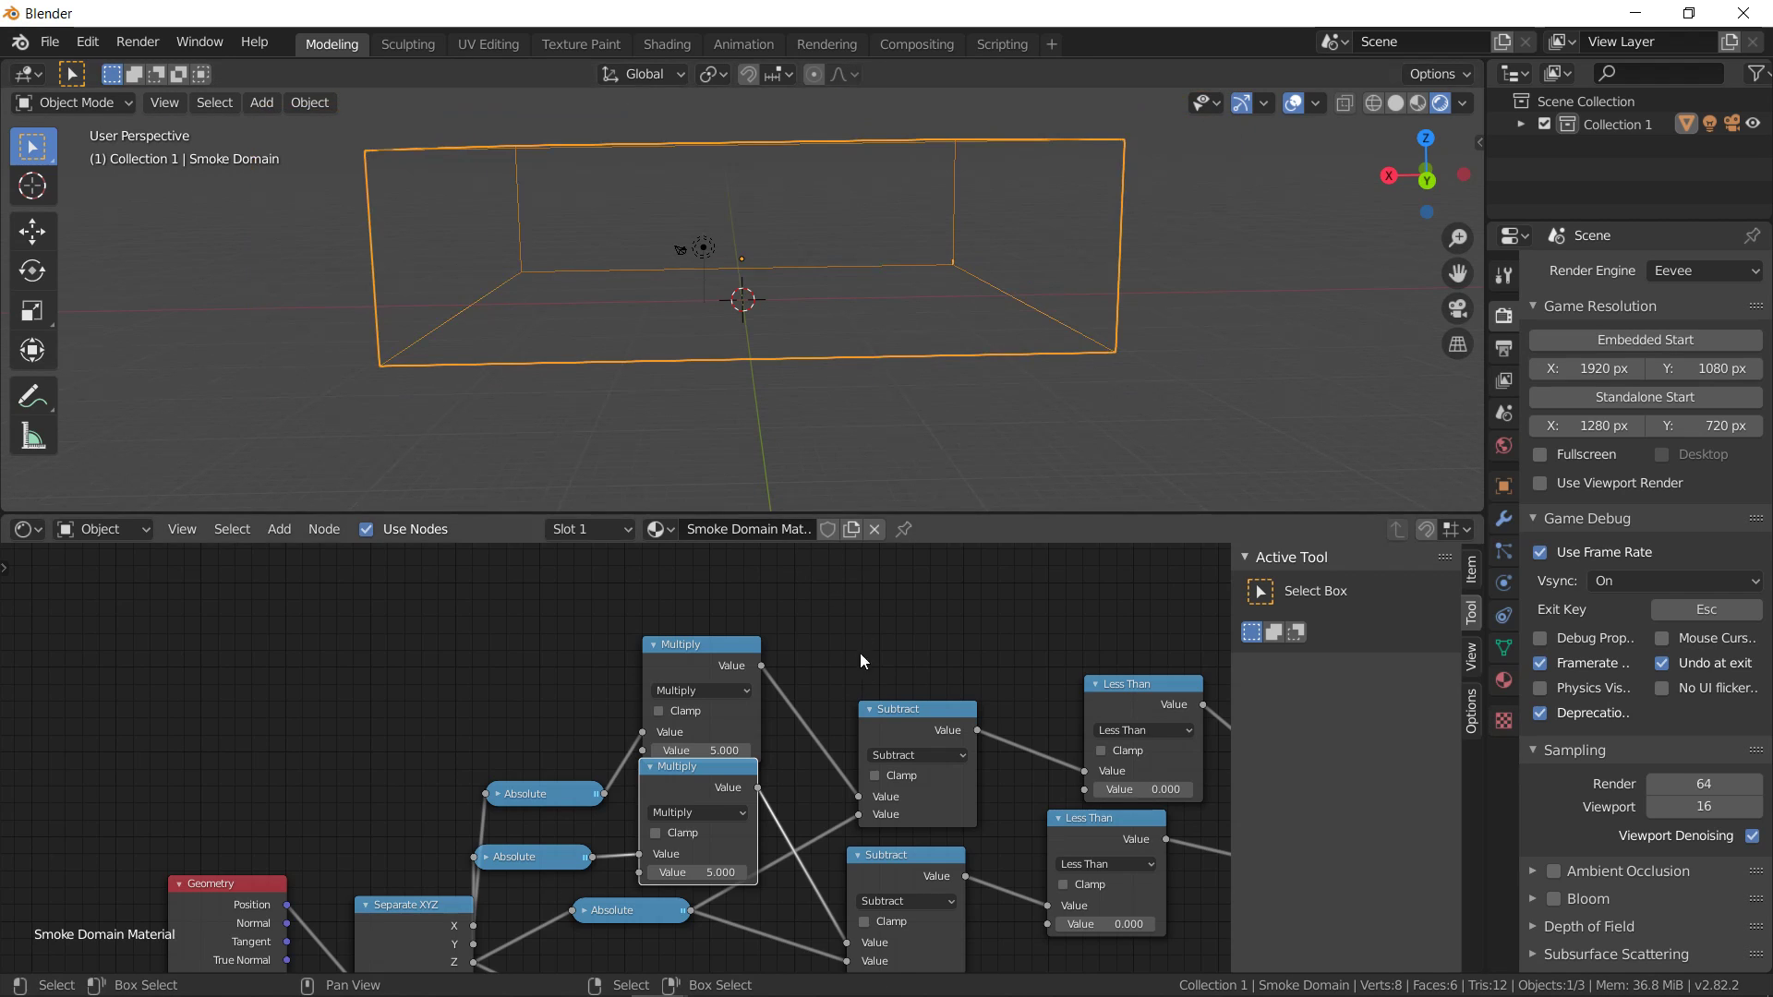
scroll(861, 652, "up", 1)
Move the Geometry node higher and add a Gradient Texture node above the Multiply nodes
scroll(790, 841, "down", 4)
middle_click_drag(467, 866, 243, 834)
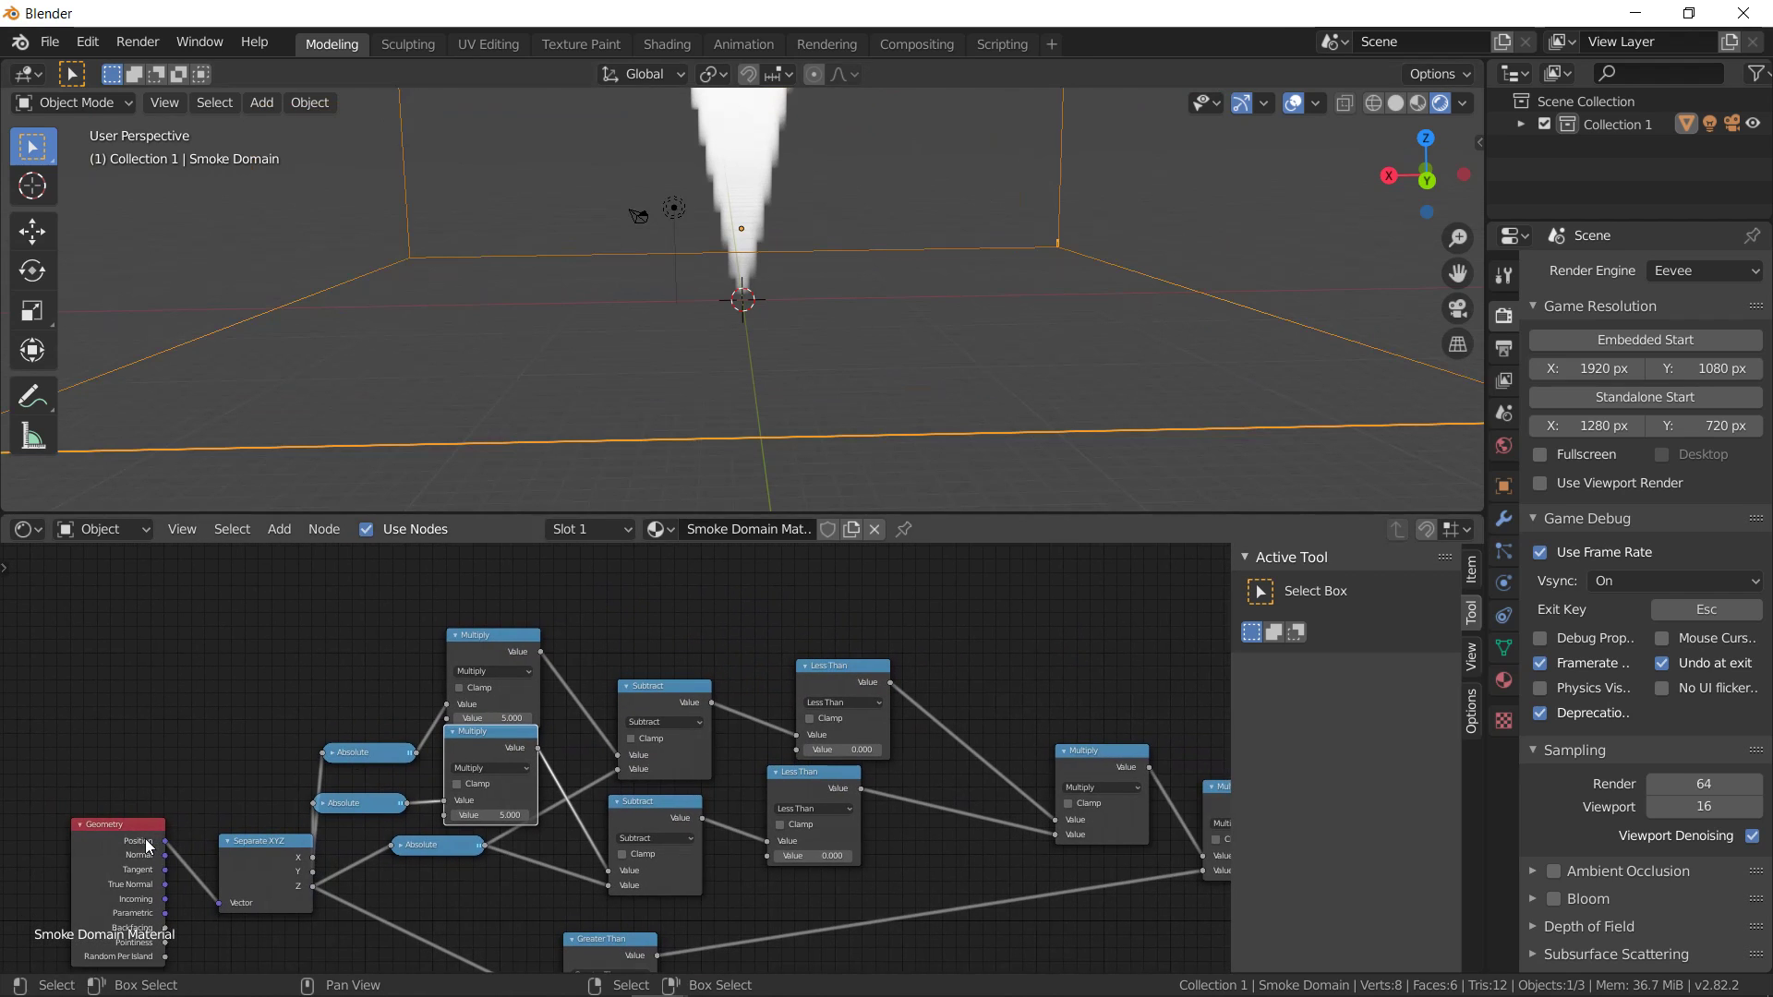
left_click_drag(146, 841, 111, 623)
middle_click_drag(166, 624, 194, 718)
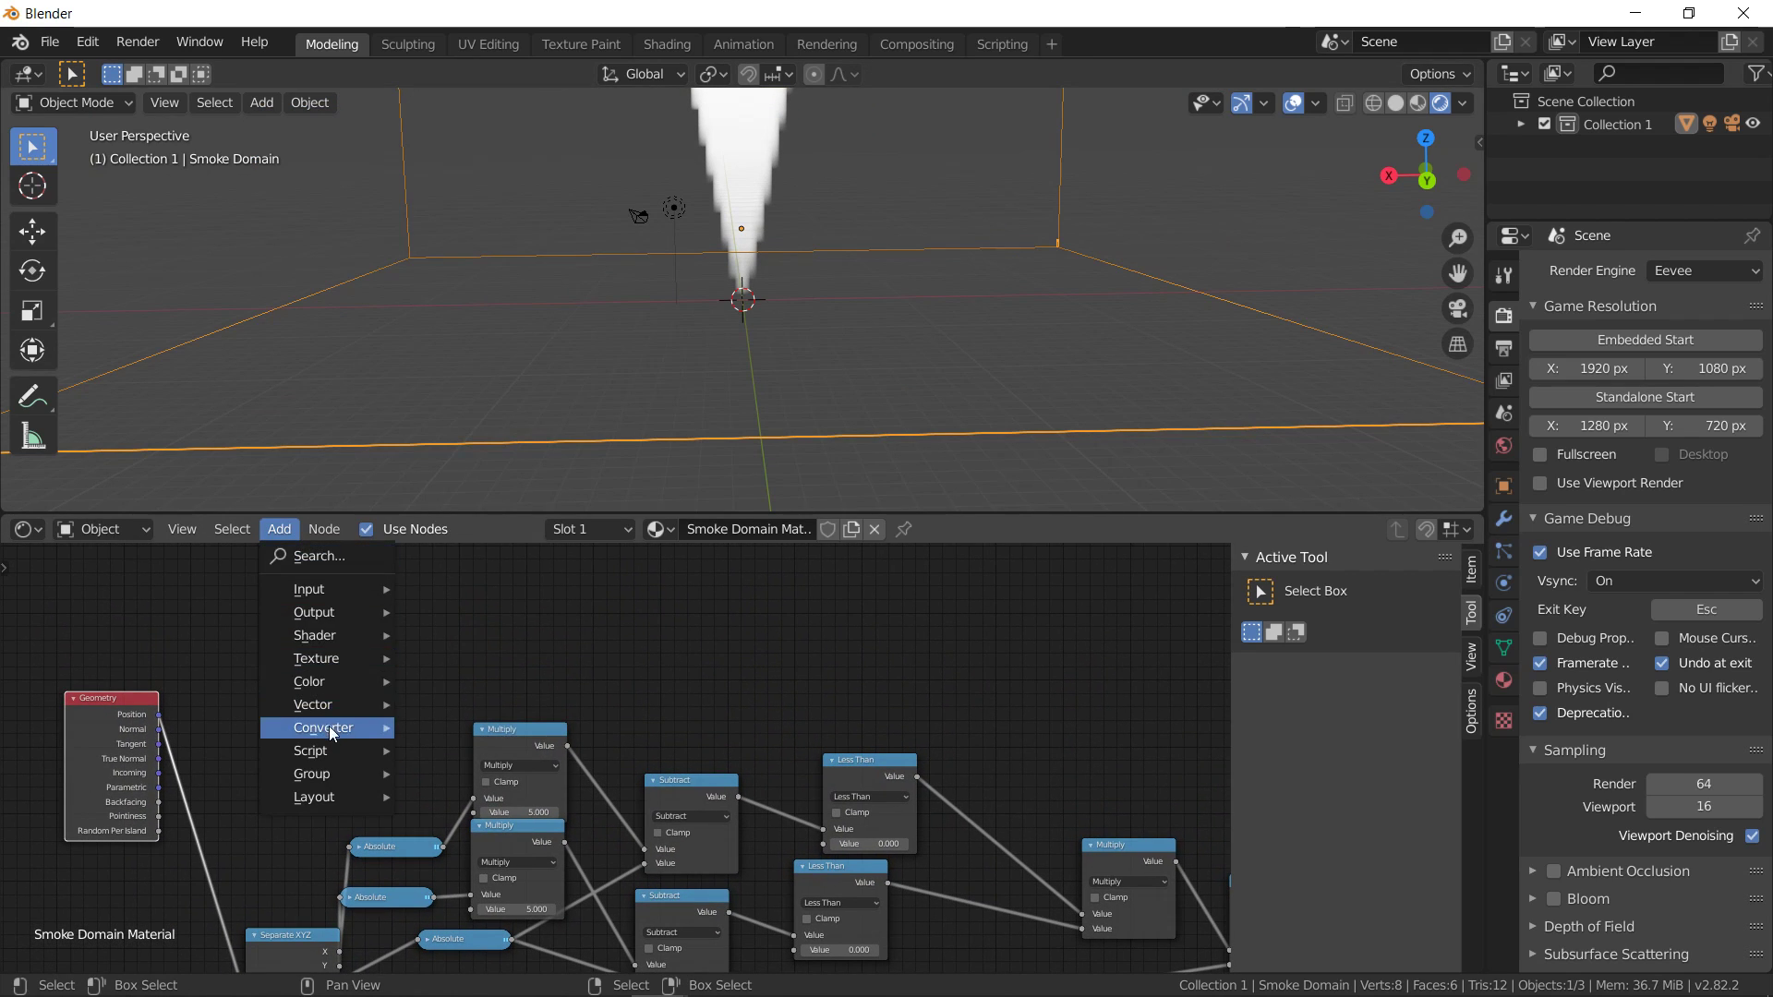
mouse_move(335, 658)
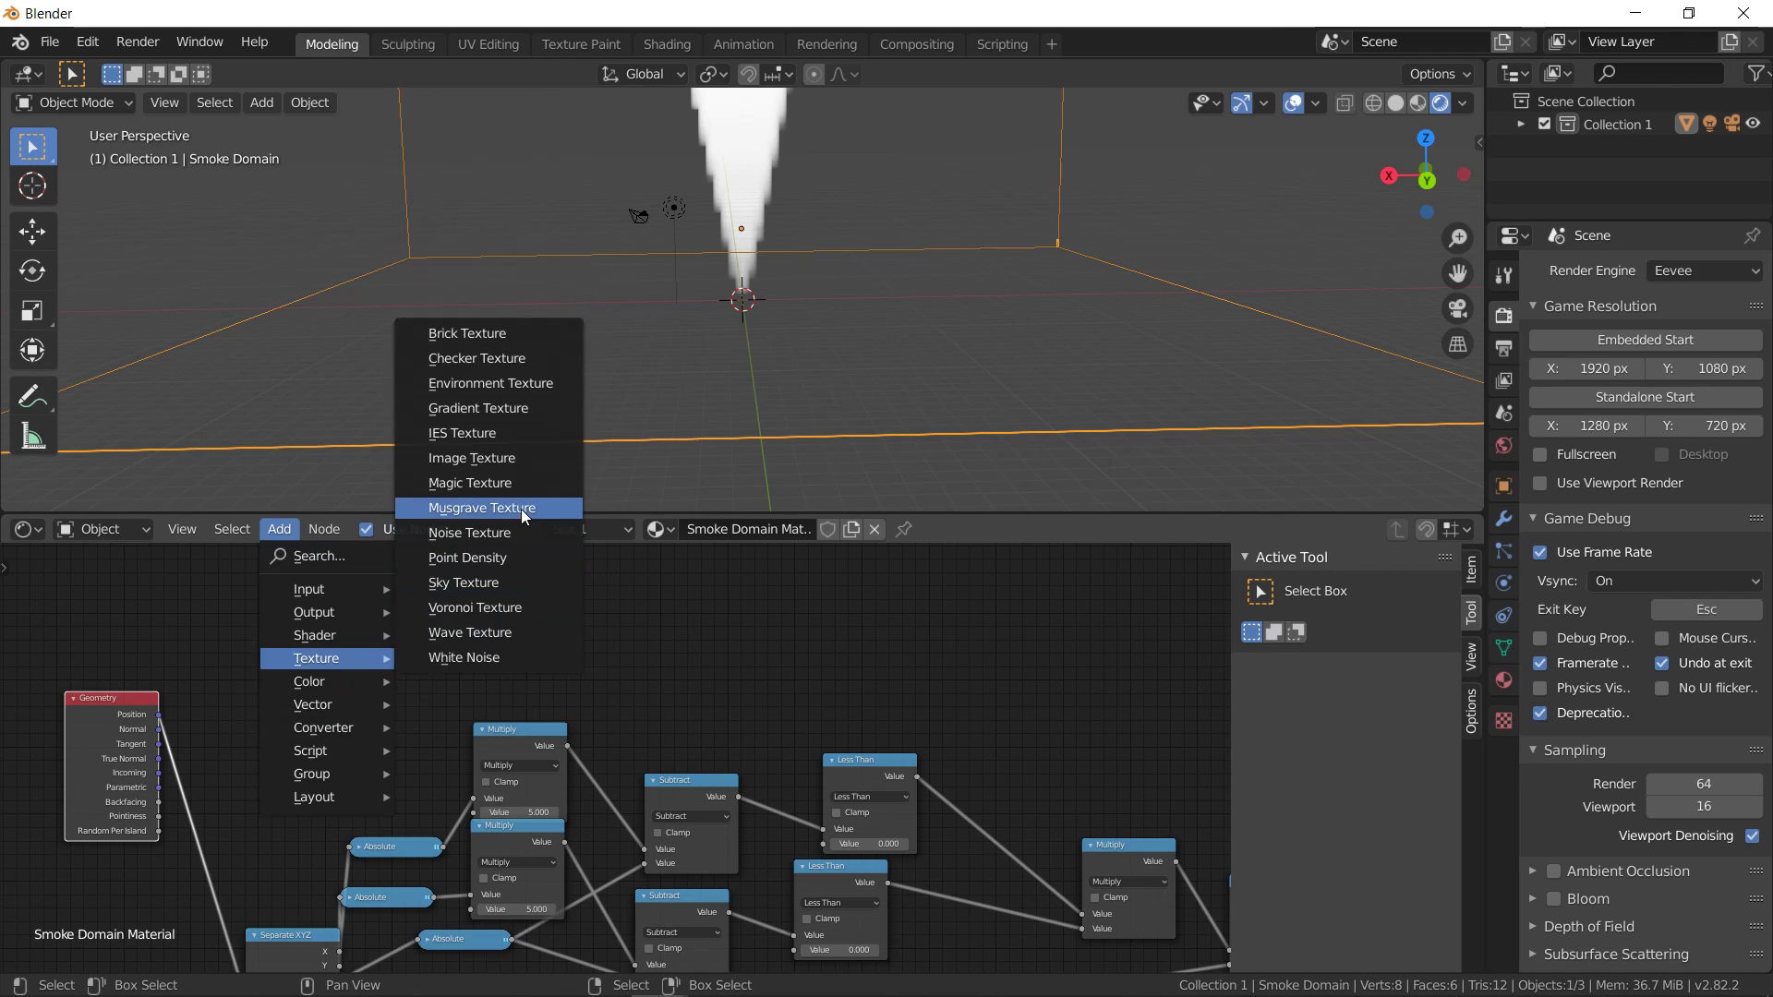
left_click(502, 407)
Connect Geometry's Position to the Gradient Texture's Vector and set the gradient type to Spherical
left_click_drag(158, 716, 397, 696)
left_click(424, 681)
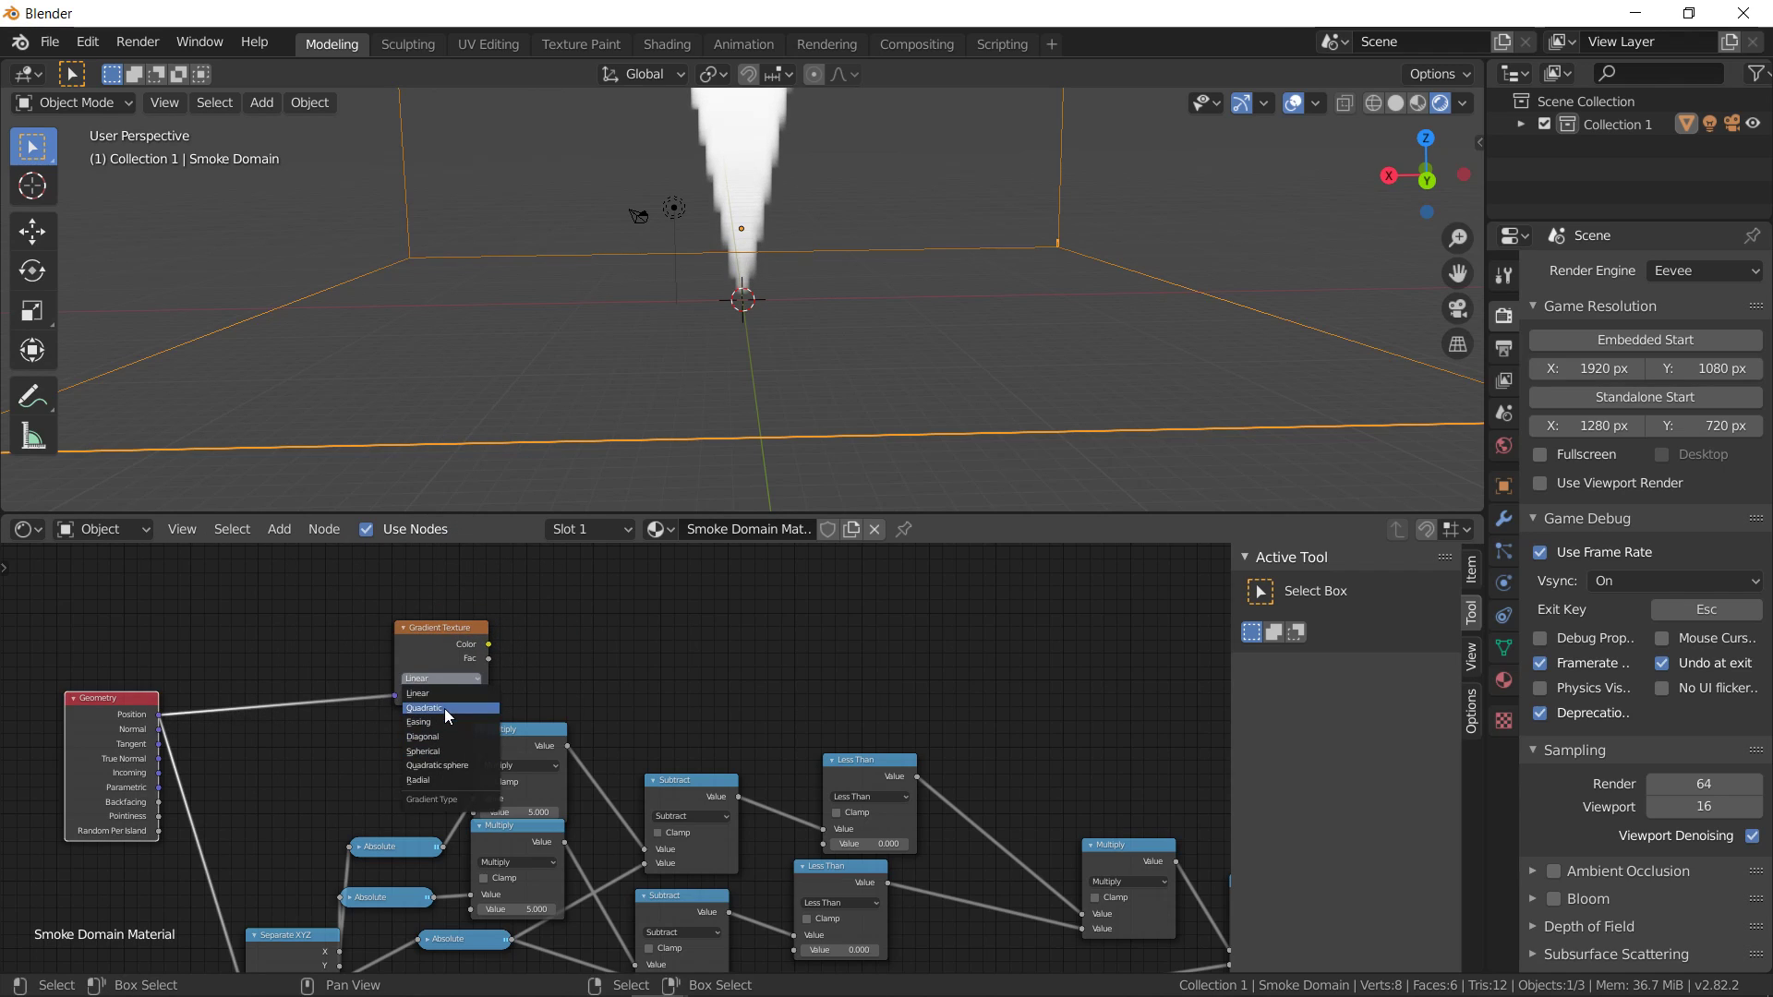
left_click(452, 750)
Duplicate the final Multiply node before the Material Output and connect the Gradient Texture's Color to its second value
scroll(480, 744, "down", 3)
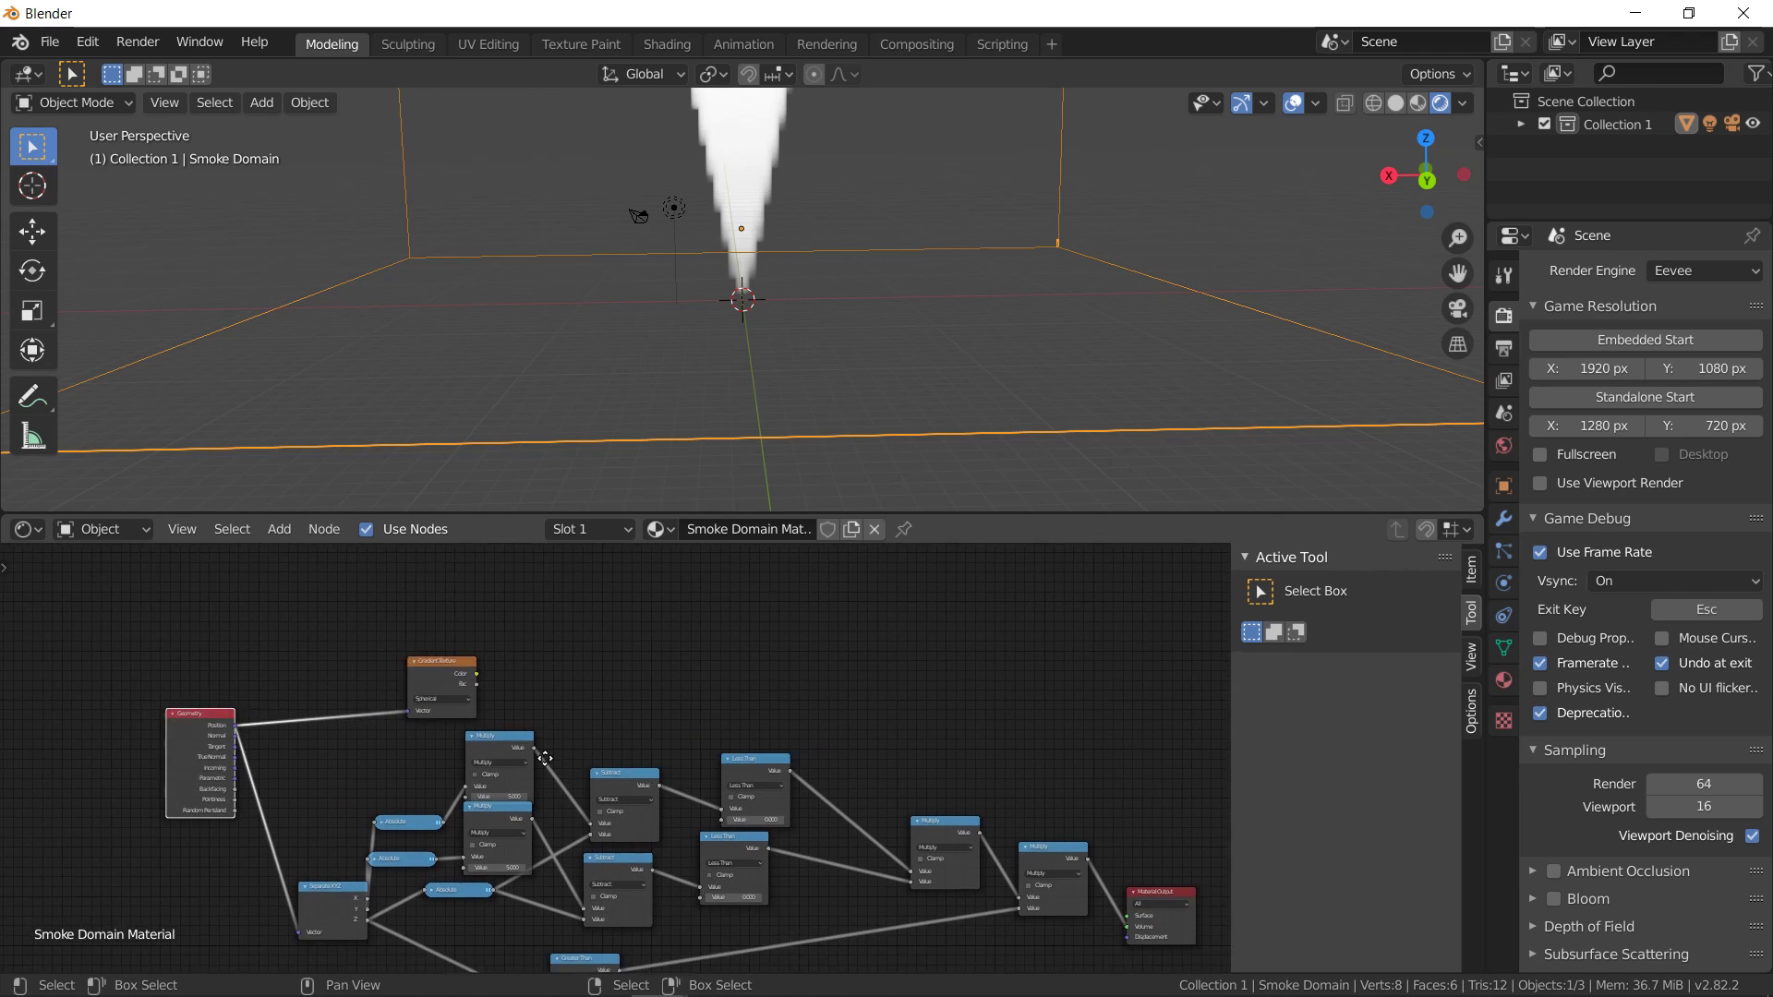
left_click_drag(836, 838, 965, 816)
left_click(698, 796)
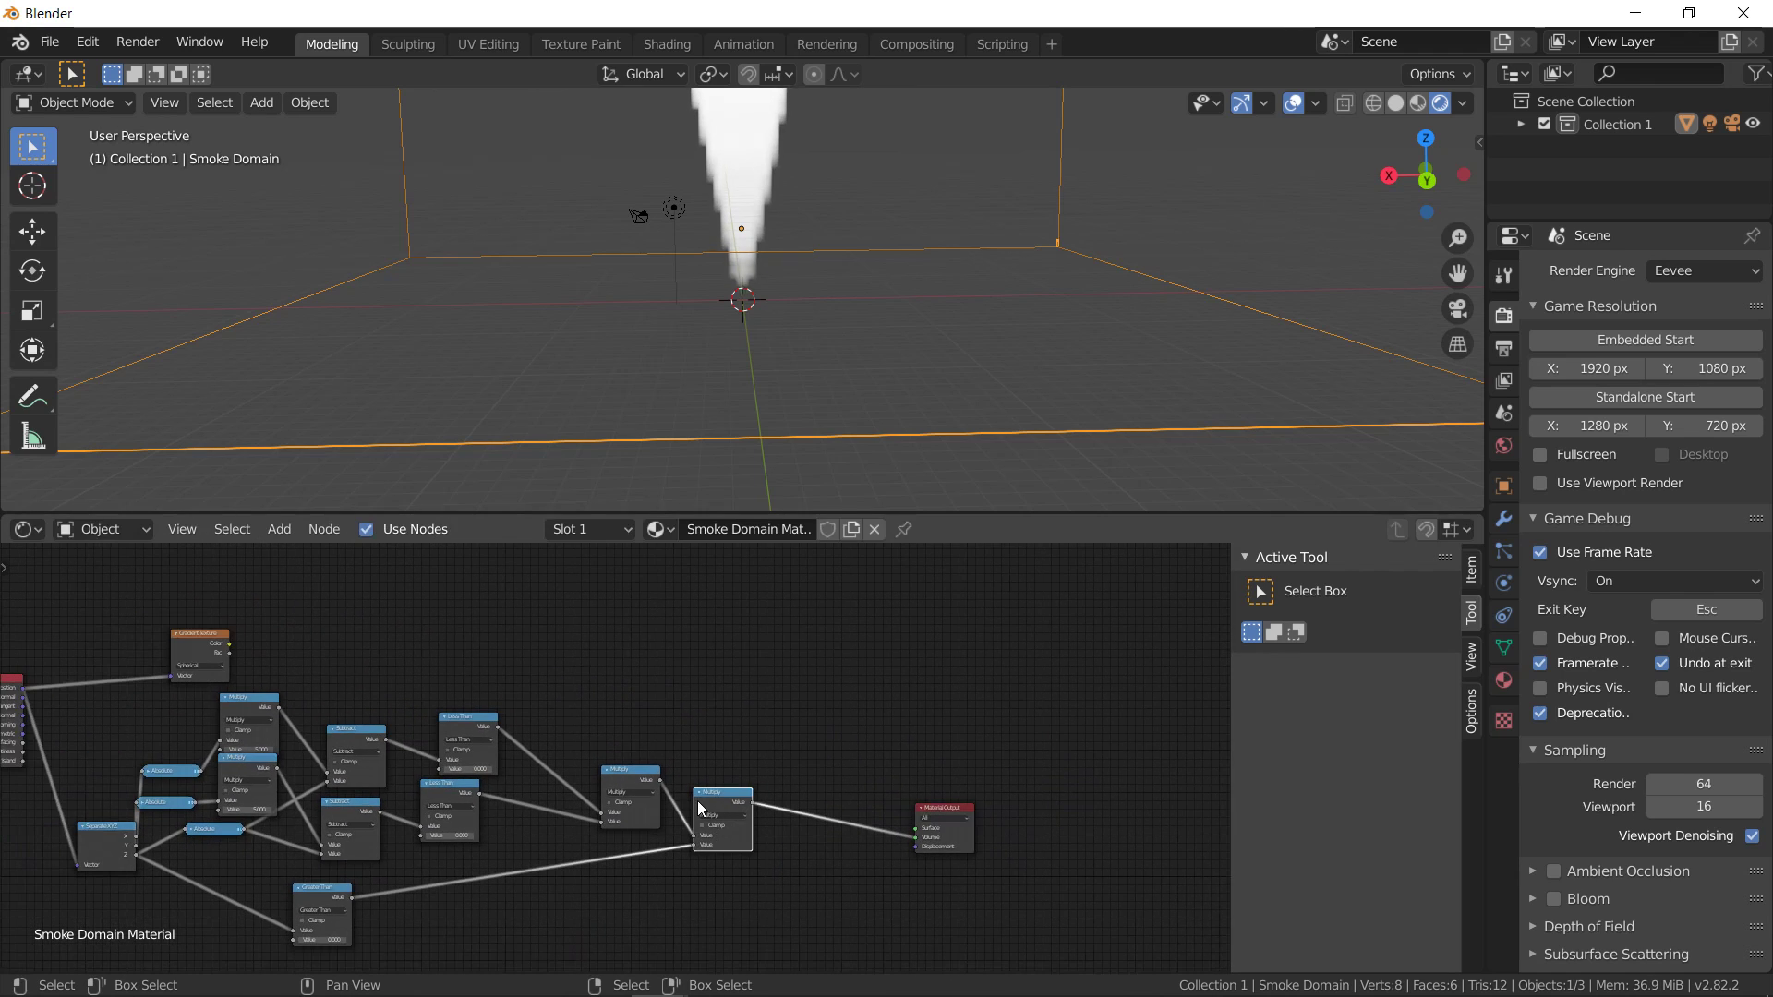
key("shift+d")
left_click(814, 791)
left_click_drag(811, 841, 229, 641)
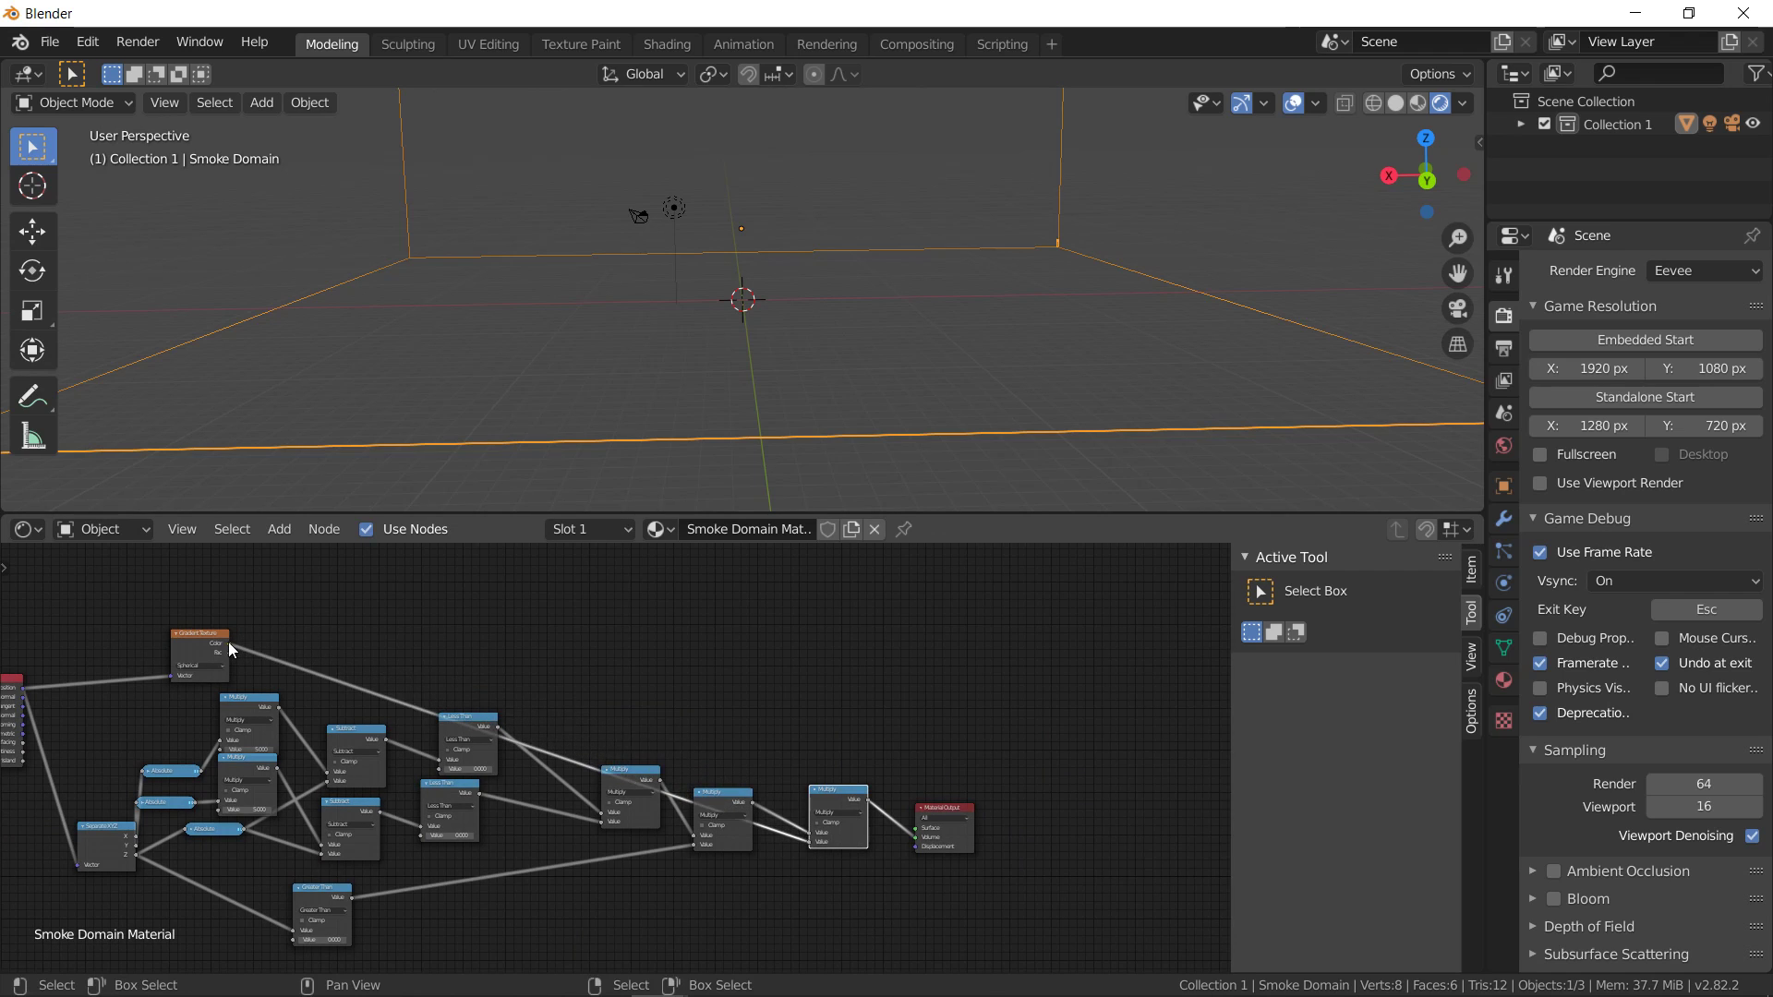
Move the smoke domain down along Z toward the world origin
mouse_move(785, 264)
middle_mouse_down()
mouse_move(787, 237)
mouse_move(788, 254)
middle_mouse_up()
scroll(843, 263, "up", 4)
key("g")
key("z")
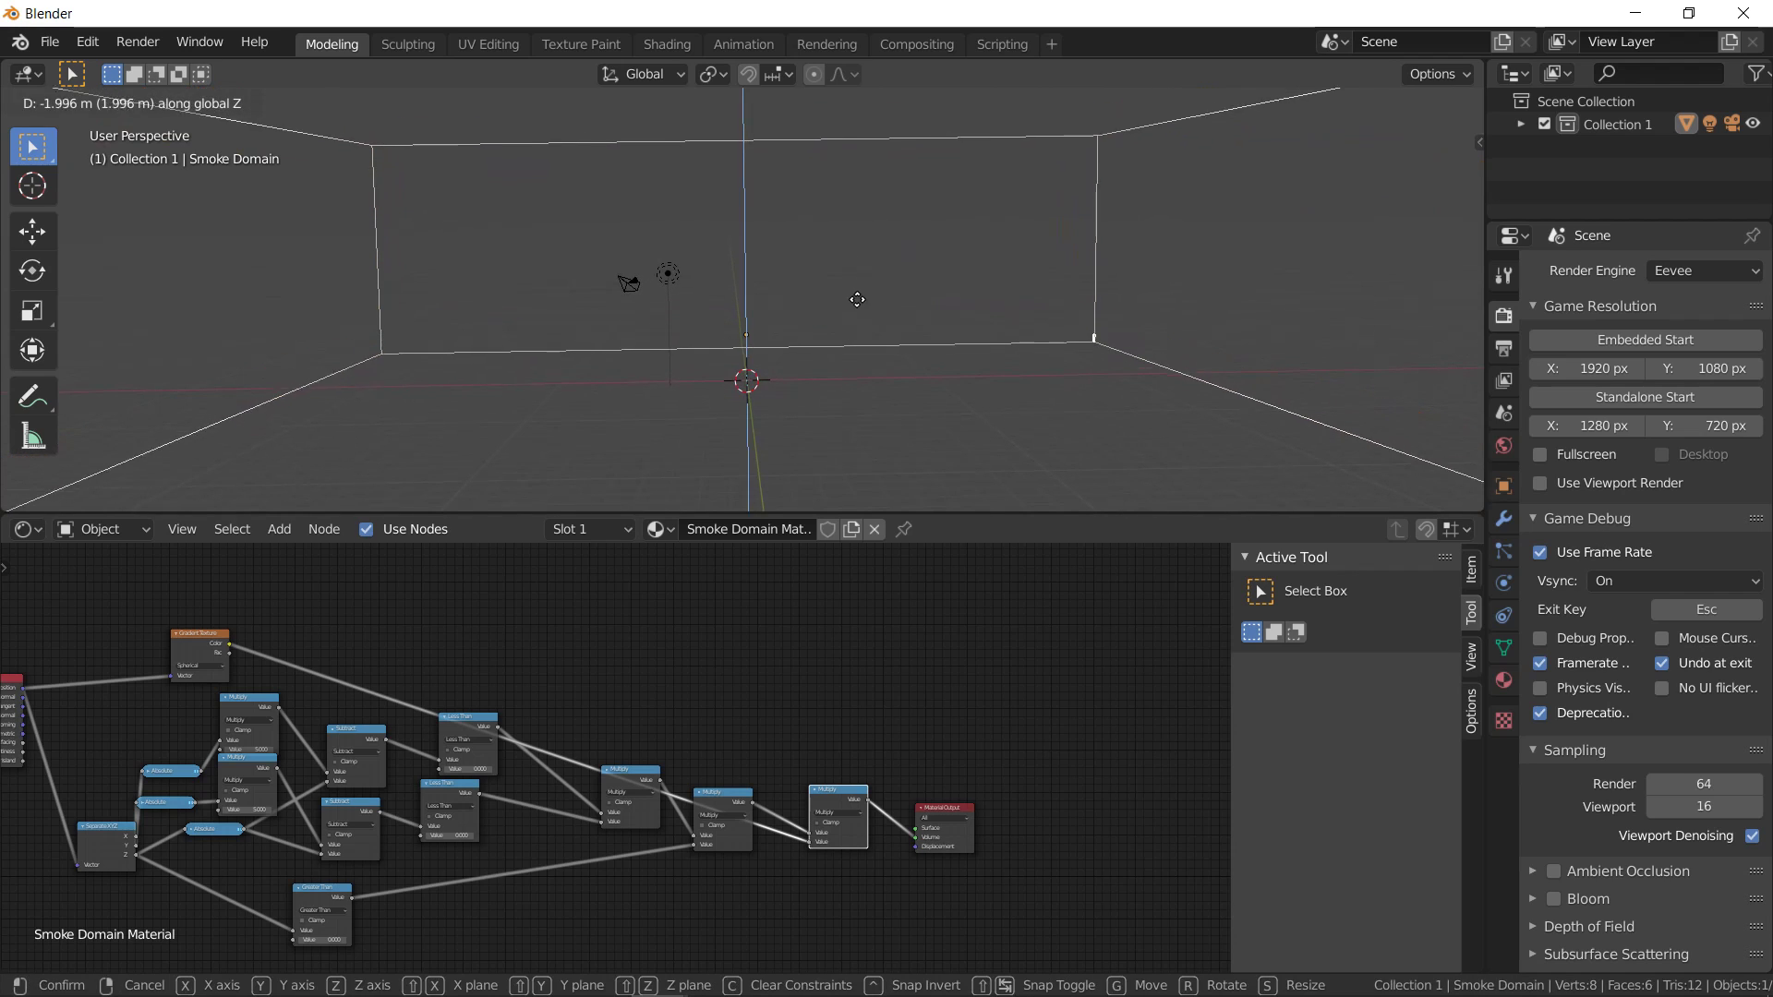
left_click(848, 343)
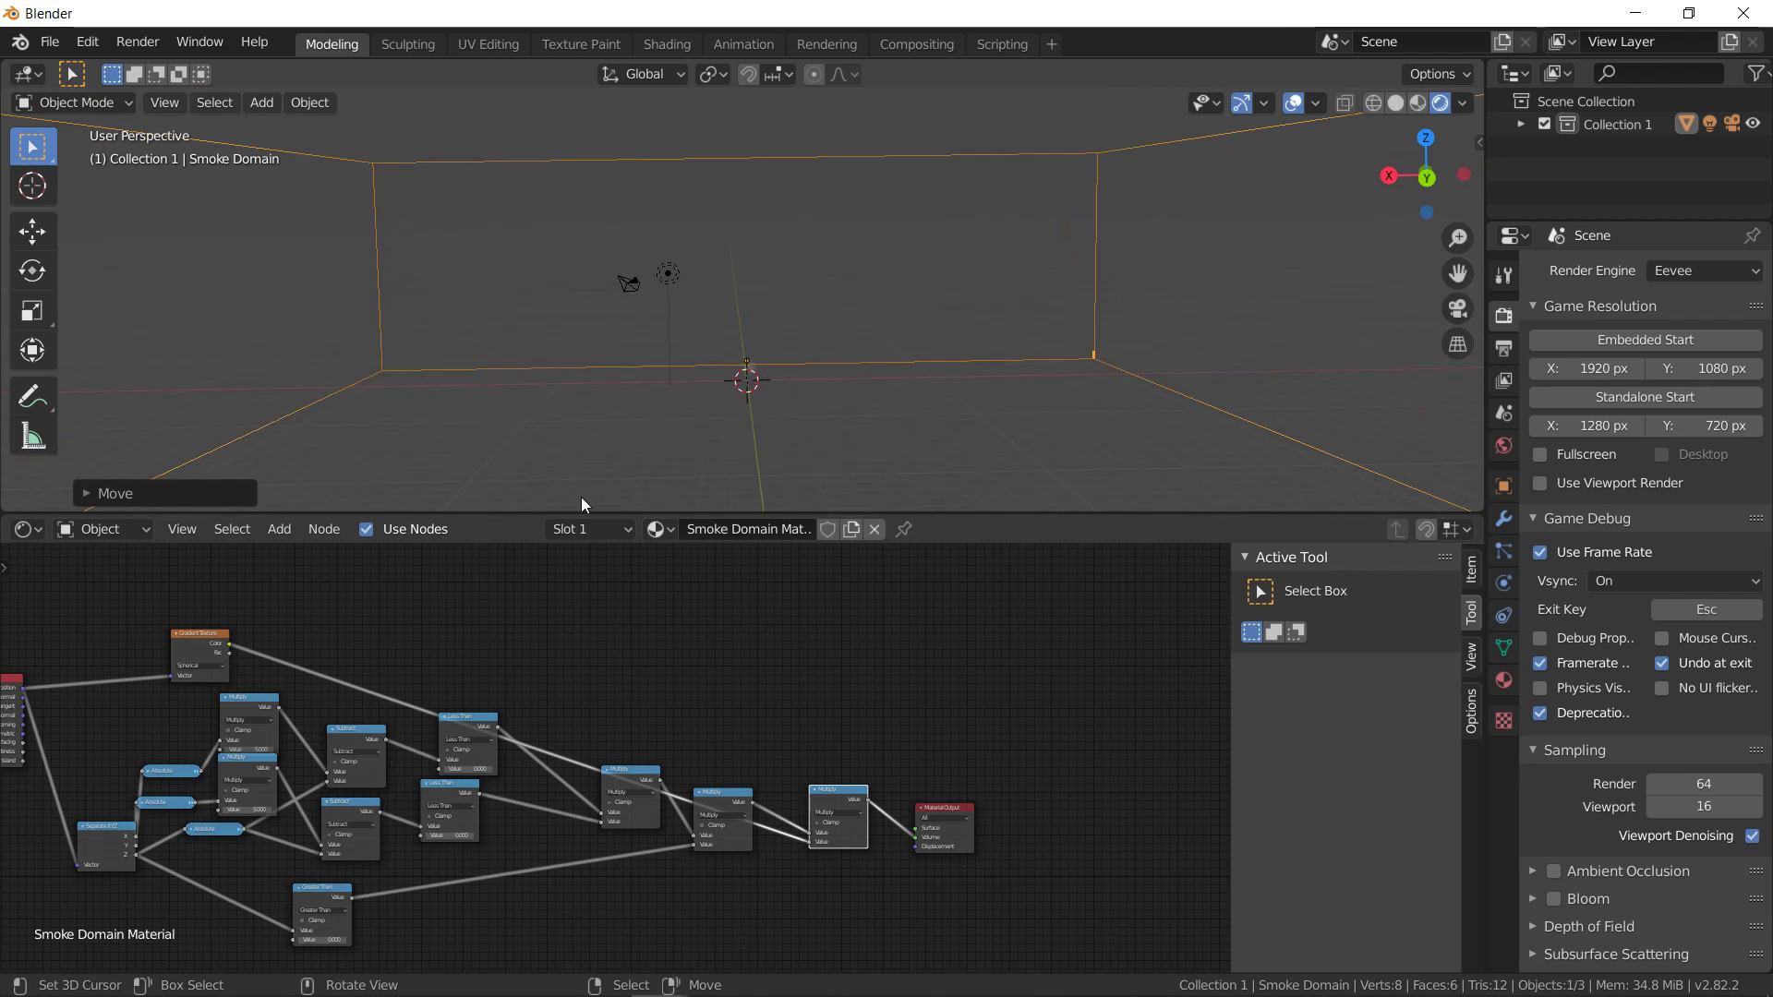
Insert a Vector Math node into the link between Geometry's Position and the Gradient Texture
middle_click_drag(346, 703, 630, 700)
scroll(630, 700, "up", 3)
left_click(278, 529)
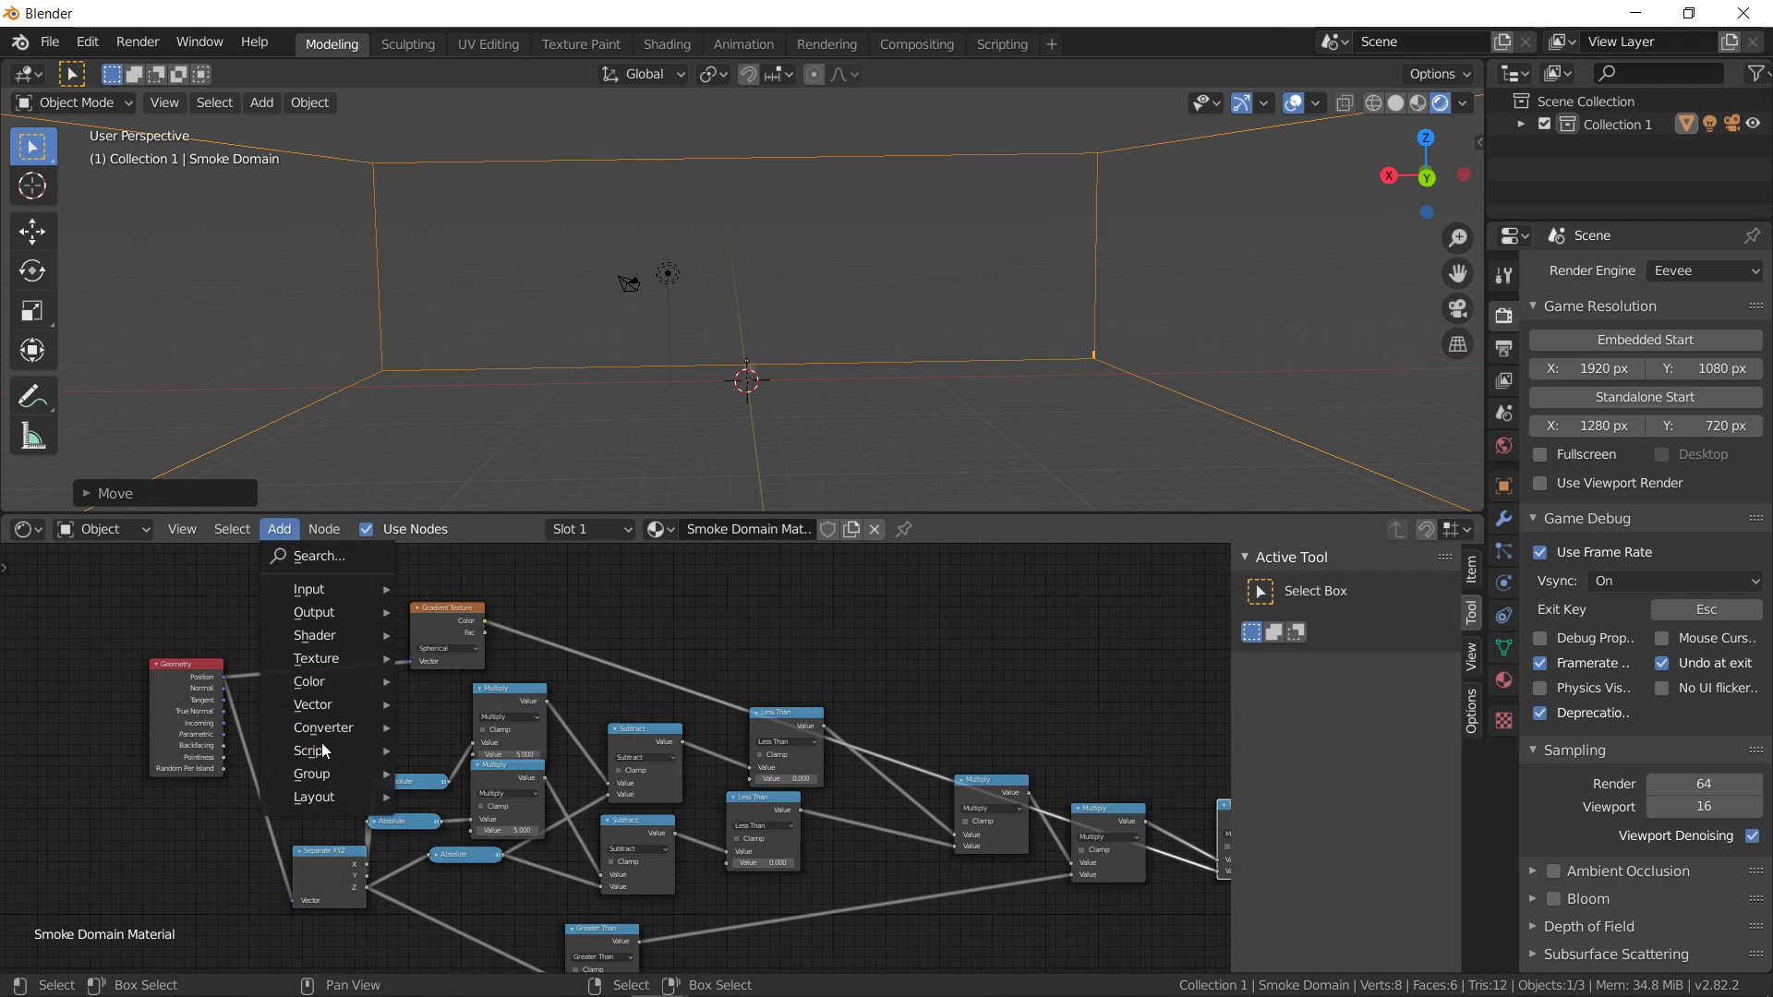
mouse_move(323, 723)
left_click(445, 698)
left_click(285, 605)
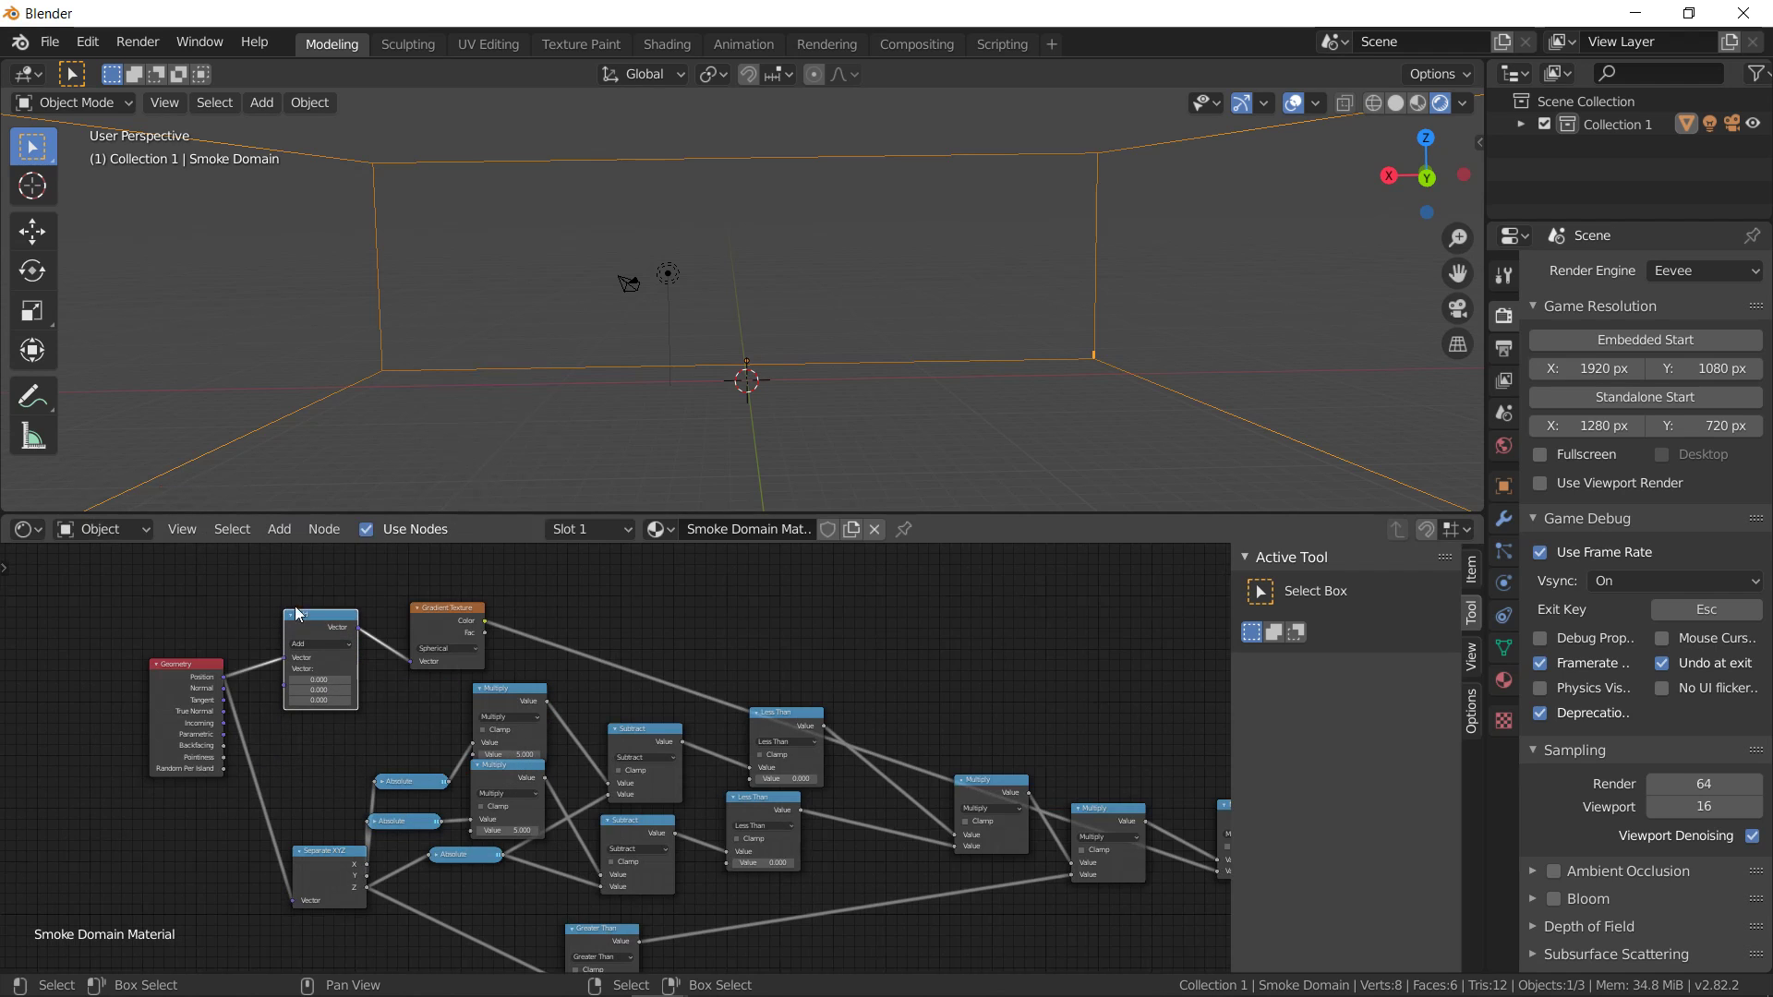
Change the Vector Math node's operation to Scale, trying a factor of 0.1 and settling on 0.05
scroll(361, 675, "up", 4)
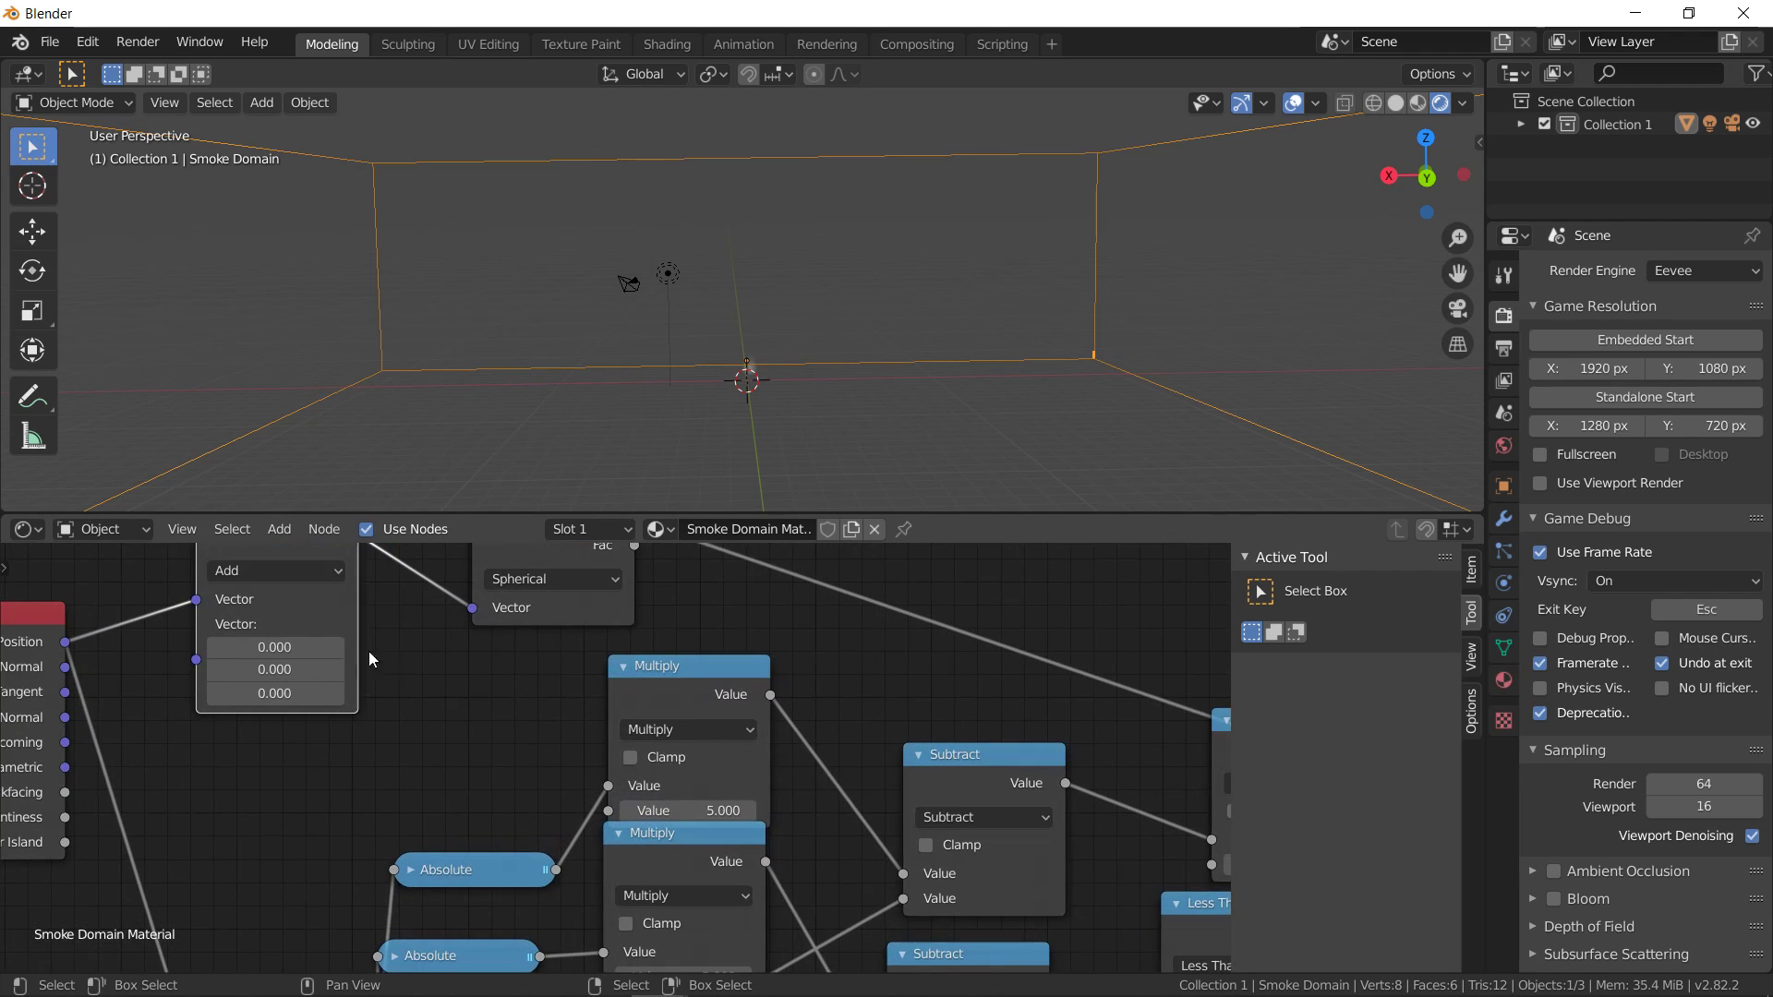
left_click(280, 580)
left_click(382, 597)
left_click(306, 624)
type("0.1")
key("Return")
middle_click_drag(512, 428, 816, 218)
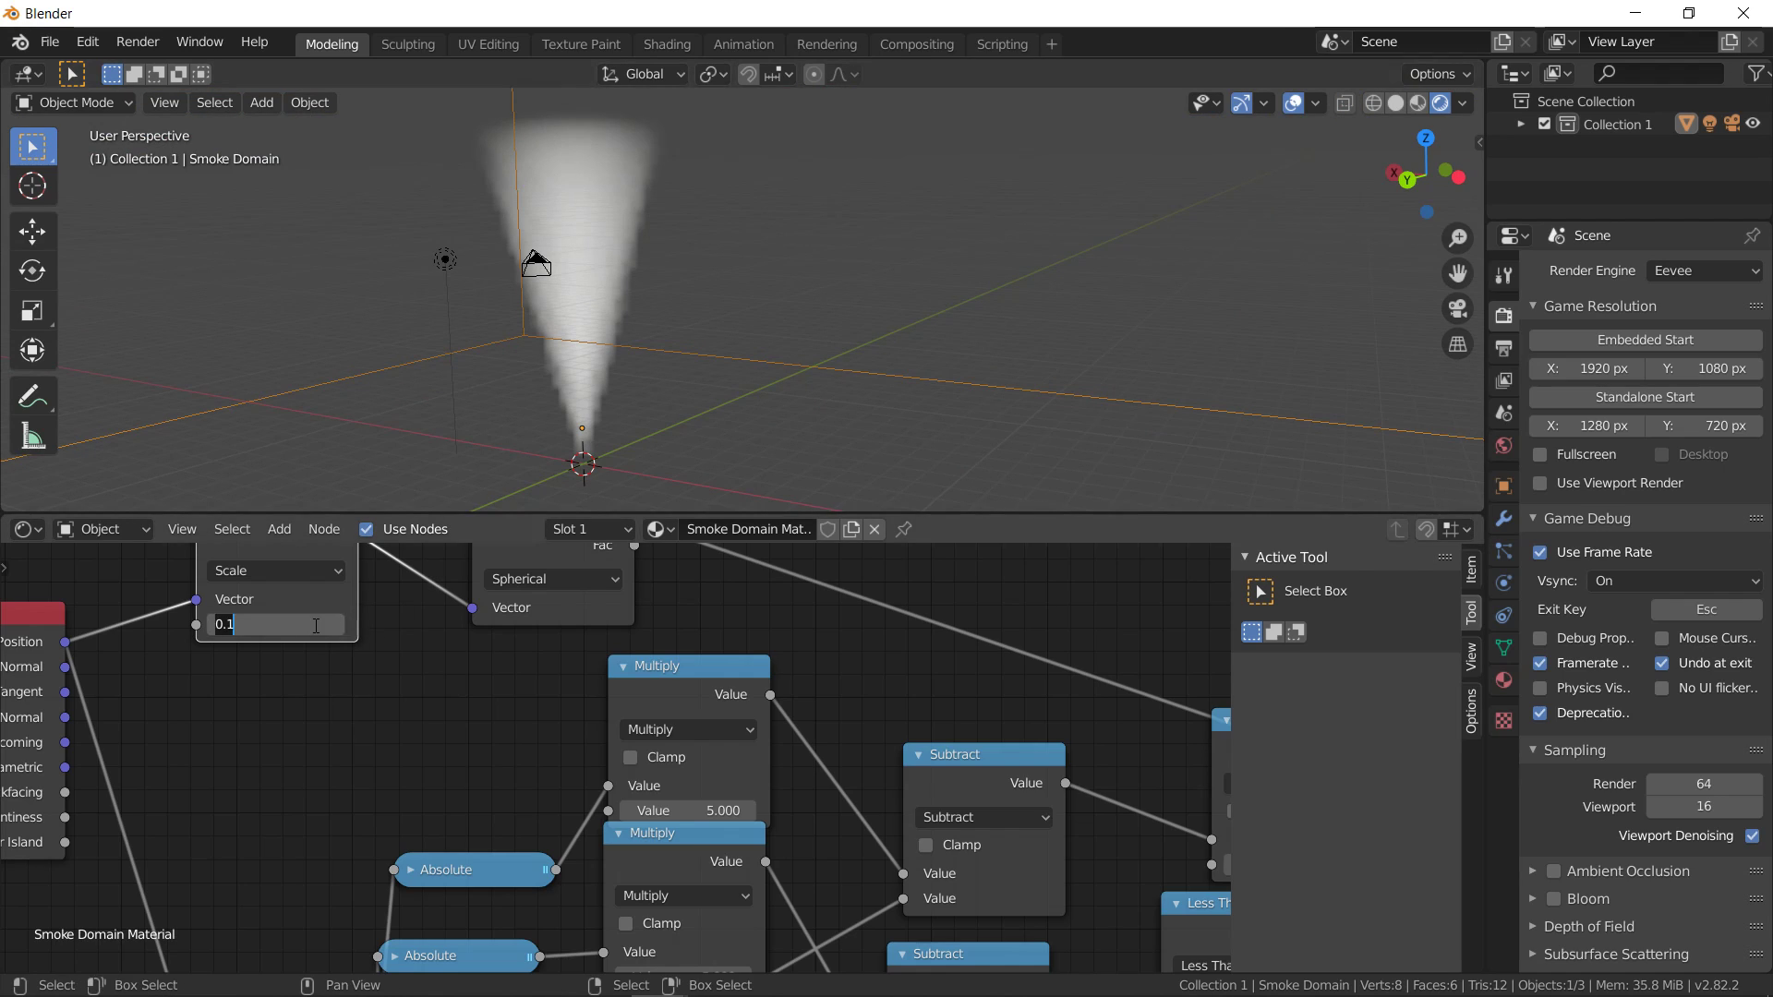
type("0.05")
key("Return")
Try moving the smoke domain along Z, and stretch its mesh taller along Z in Edit Mode
middle_click_drag(491, 450, 951, 325)
key("g")
key("z")
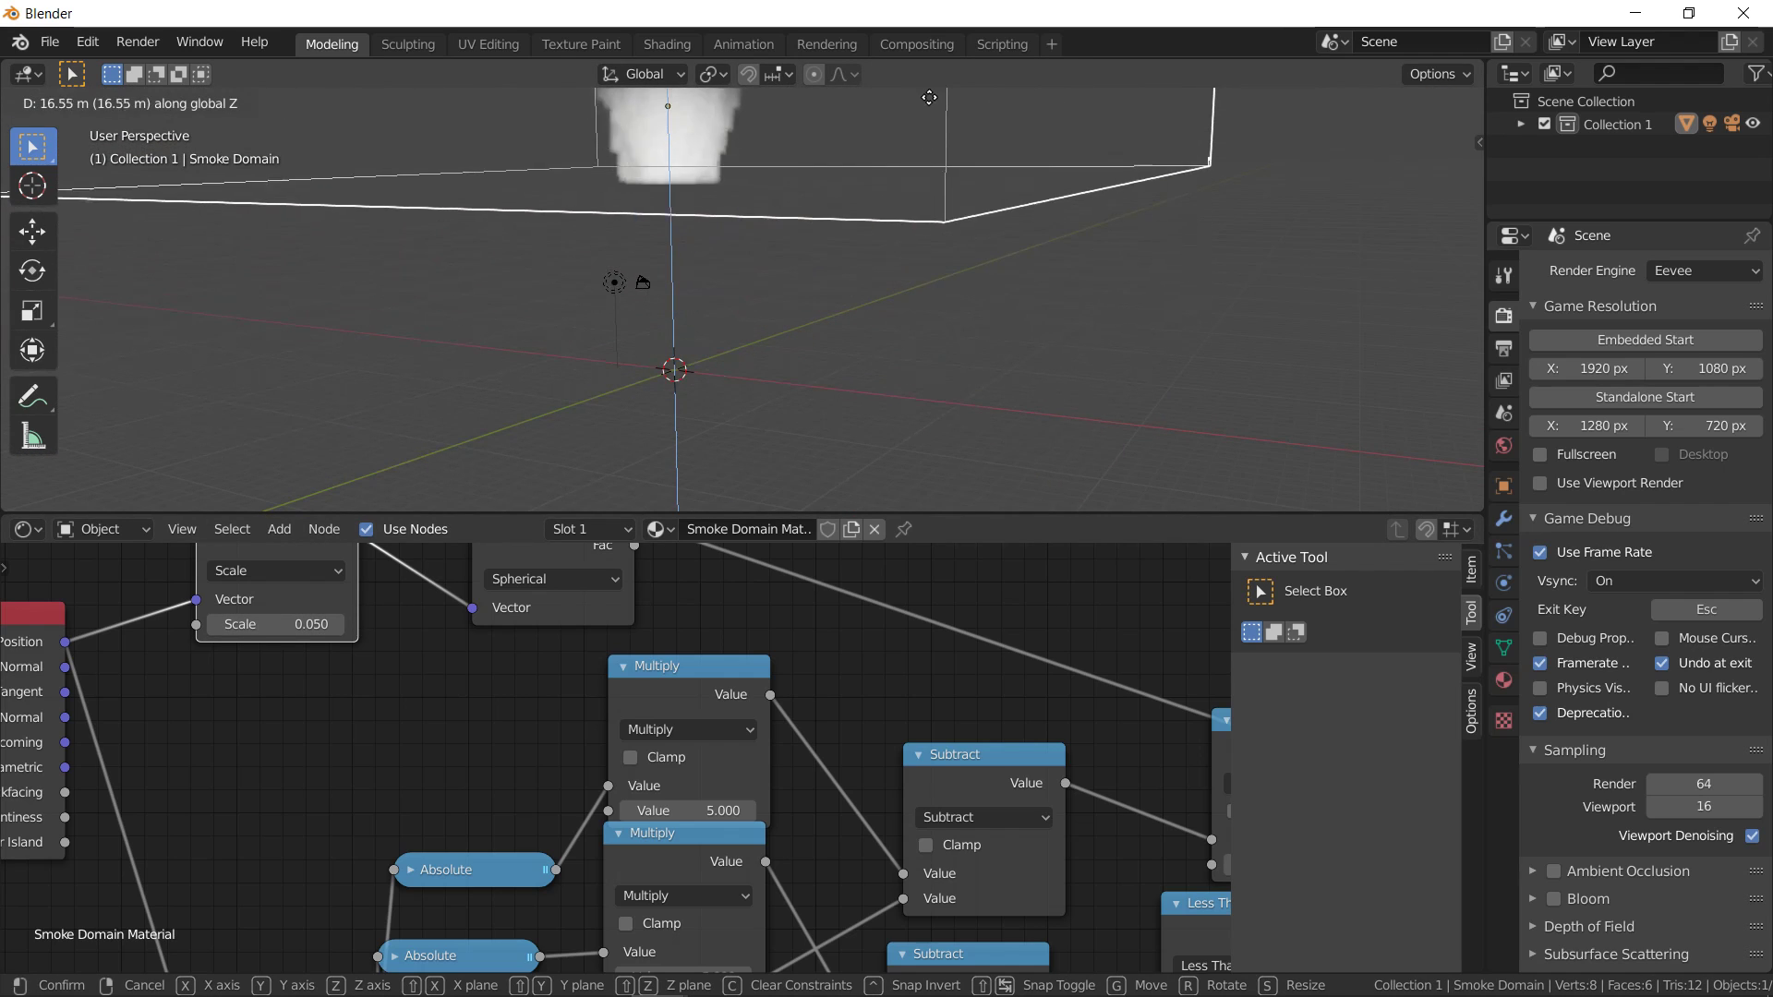
left_click(934, 325)
key("s")
key("z")
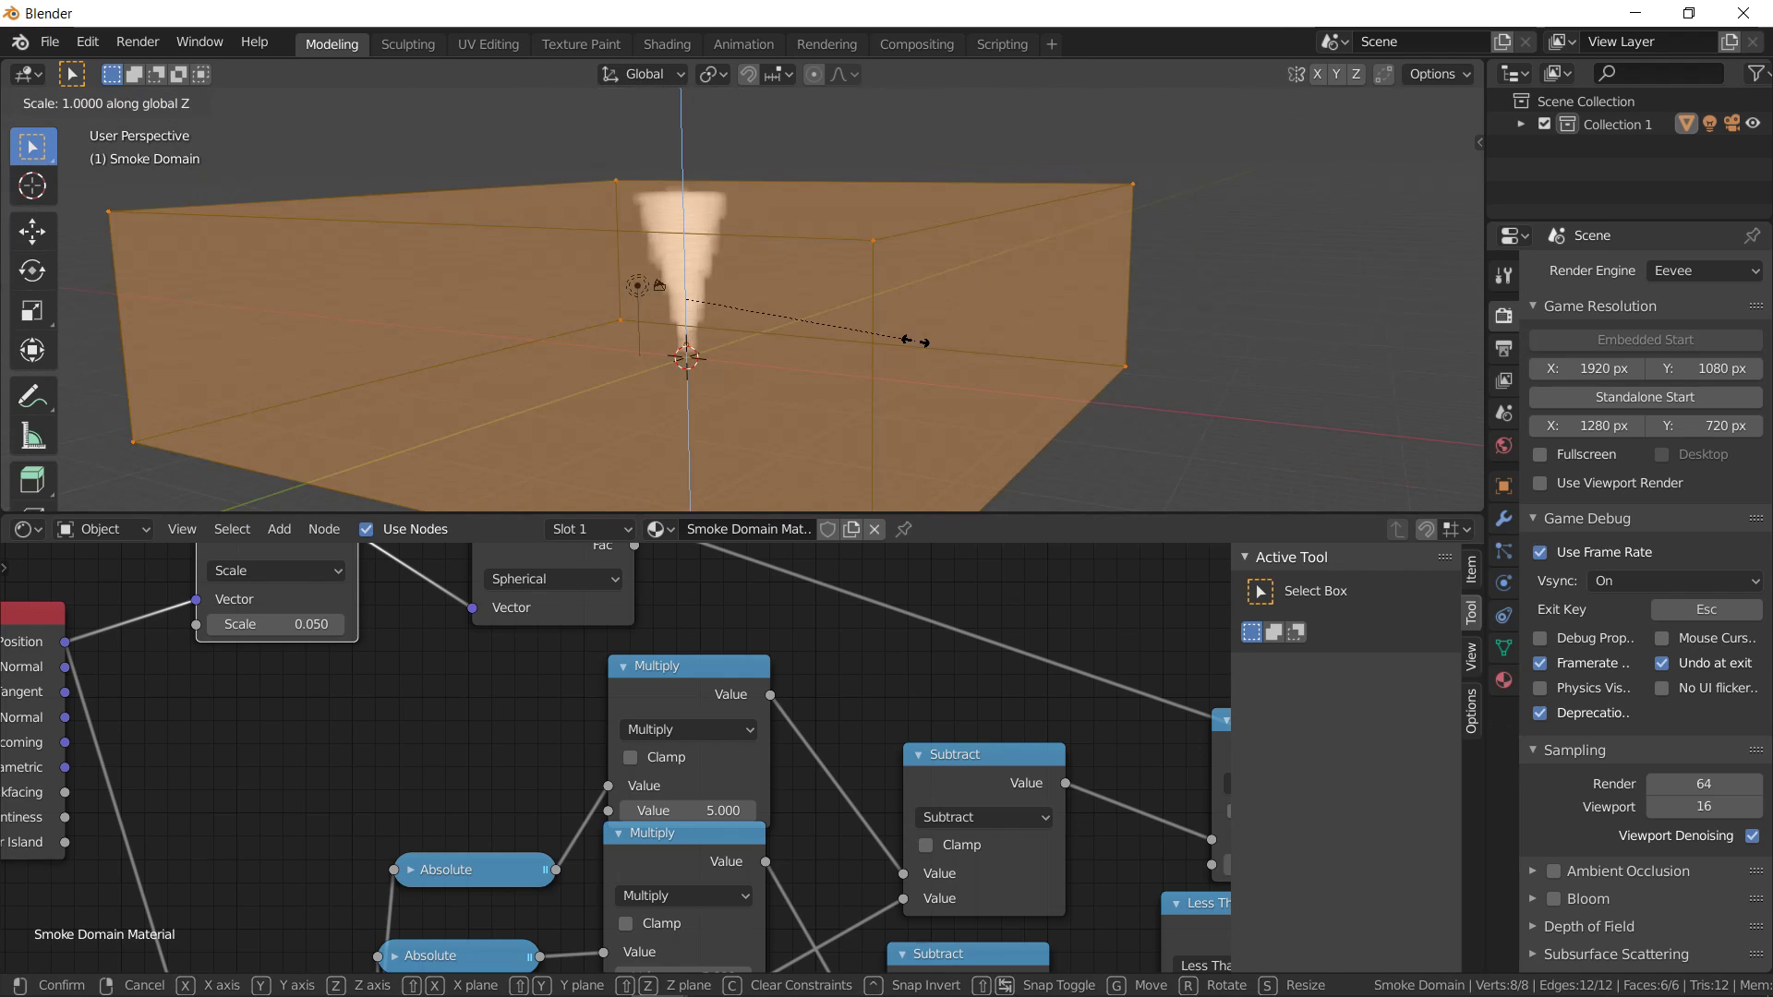
left_click(1196, 312)
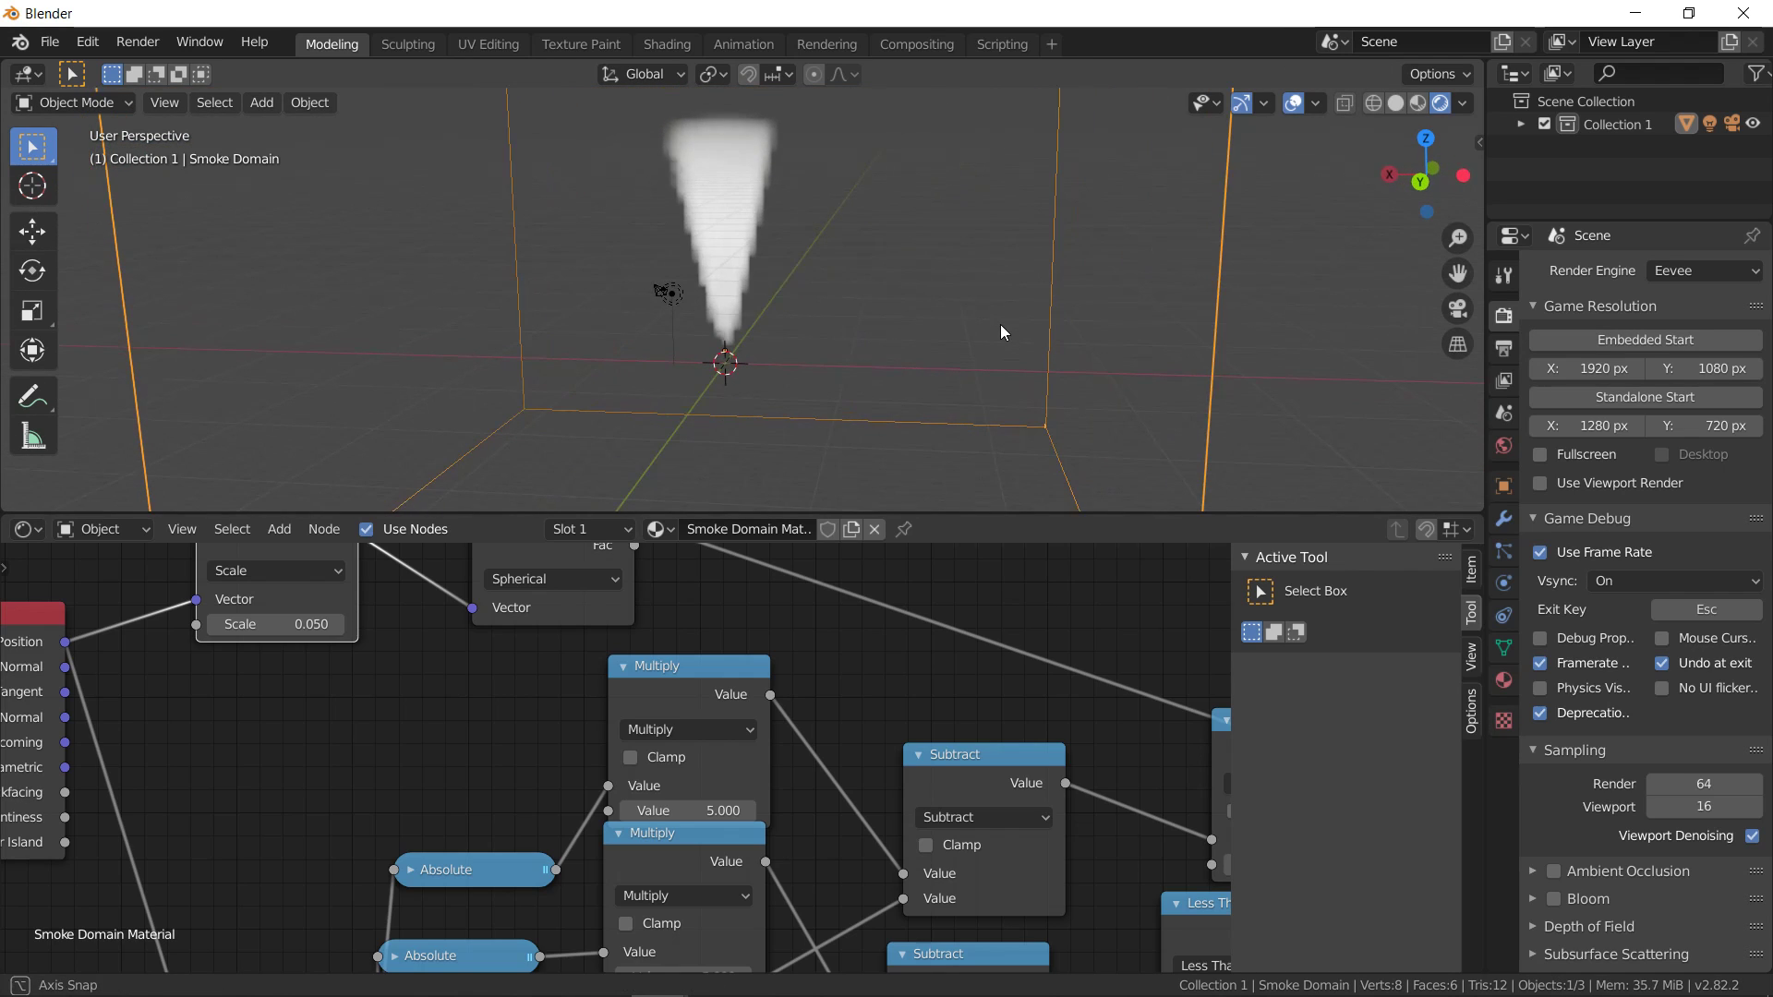
Test moving the smoke domain freely to check whether the beam follows it
middle_click_drag(988, 329, 824, 338)
scroll(677, 857, "down", 5)
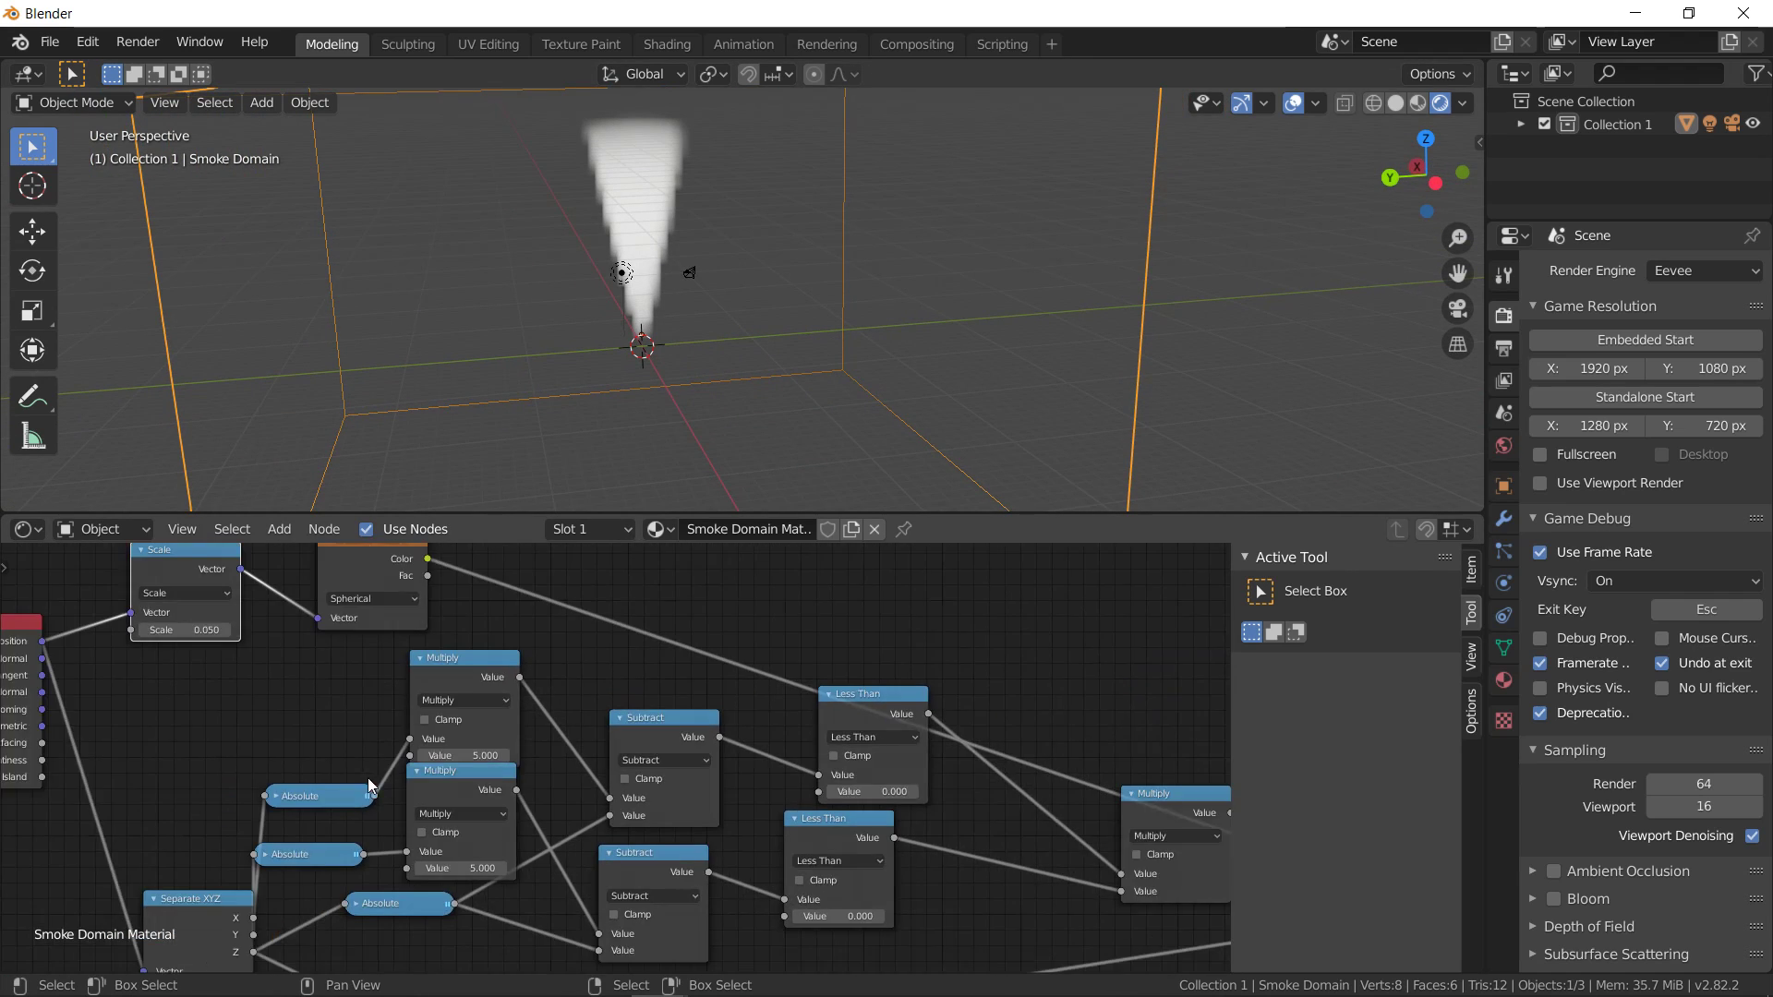
middle_click_drag(503, 797, 542, 775)
key("g")
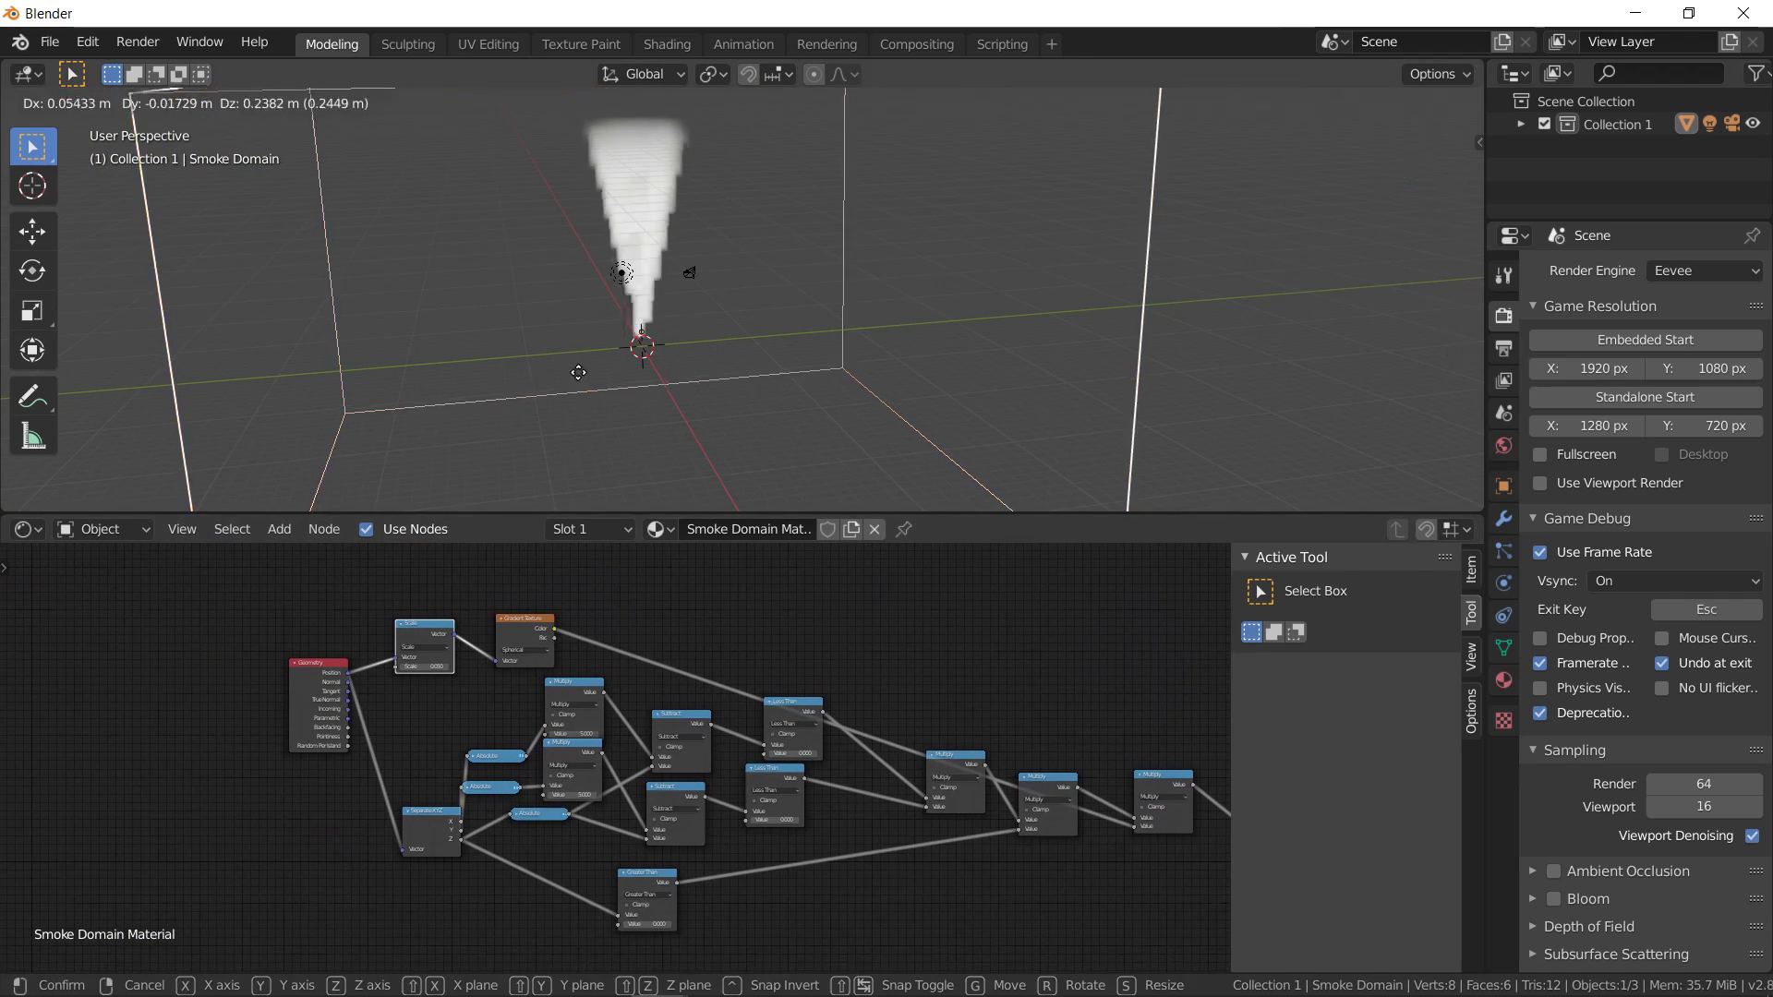
left_click(524, 414)
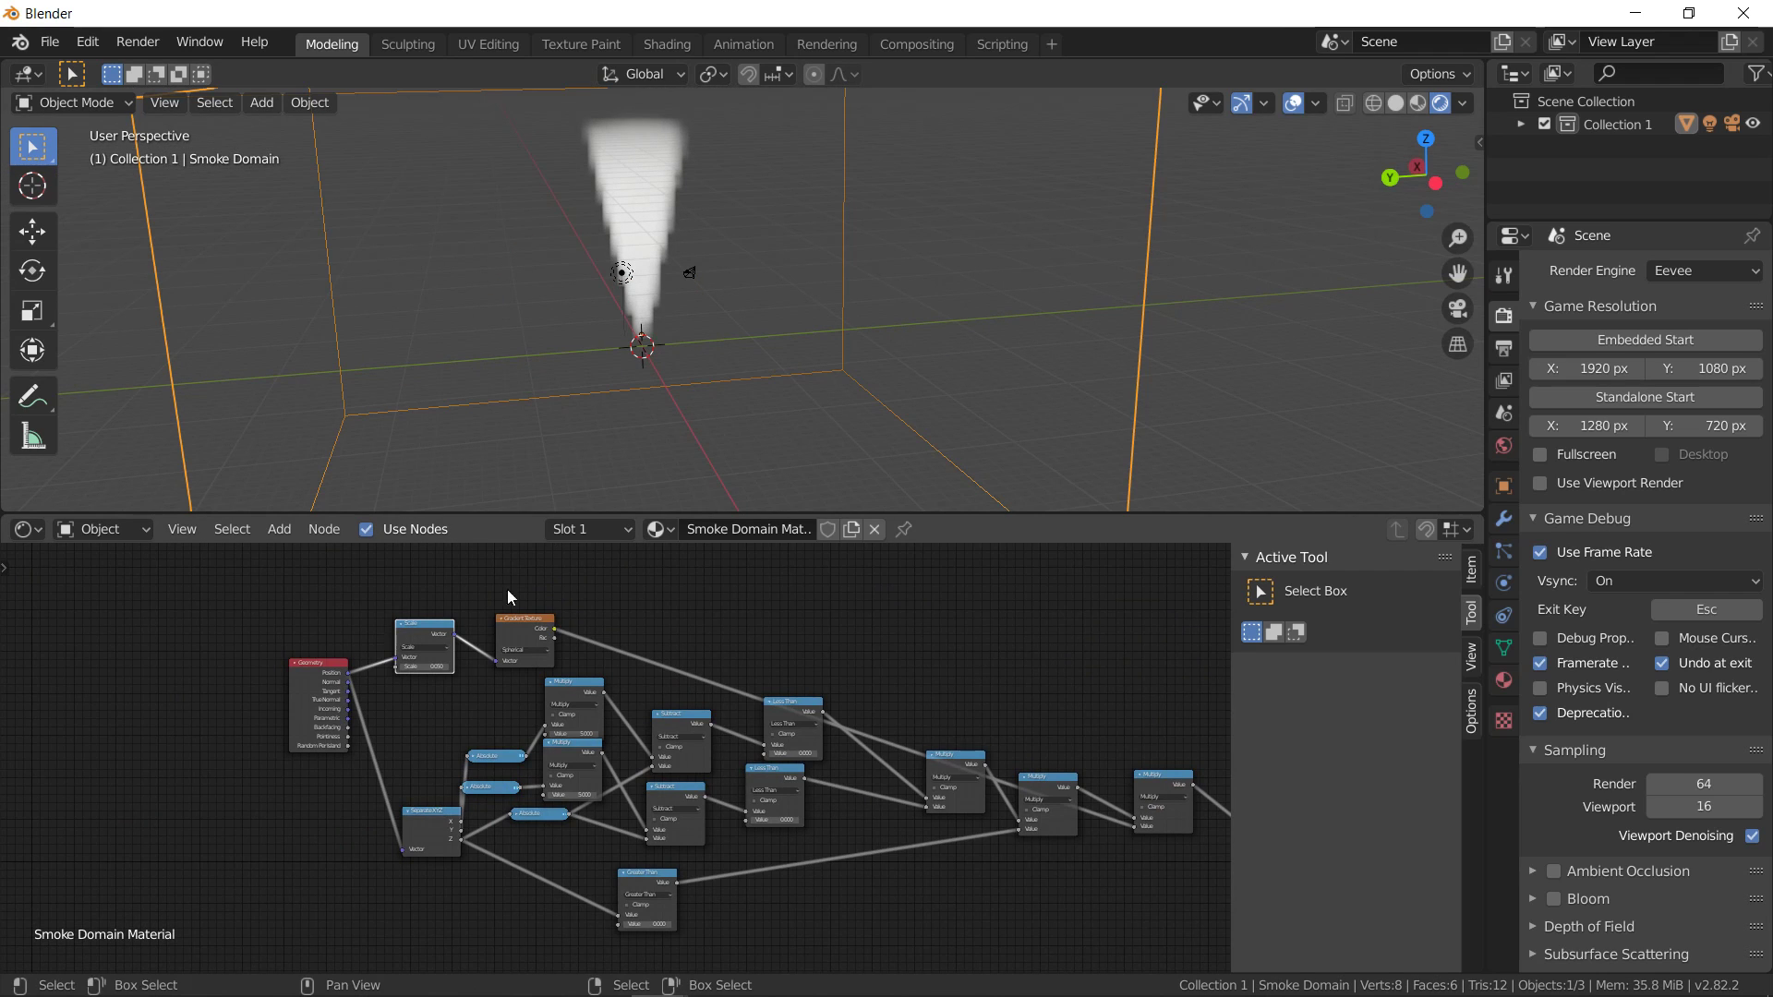
Join Geometry's two Position links in one reroute and leave a wide gap between it and the remaining nodes
middle_click_drag(386, 740, 827, 722)
left_click_drag(768, 672, 631, 669)
left_click(593, 634)
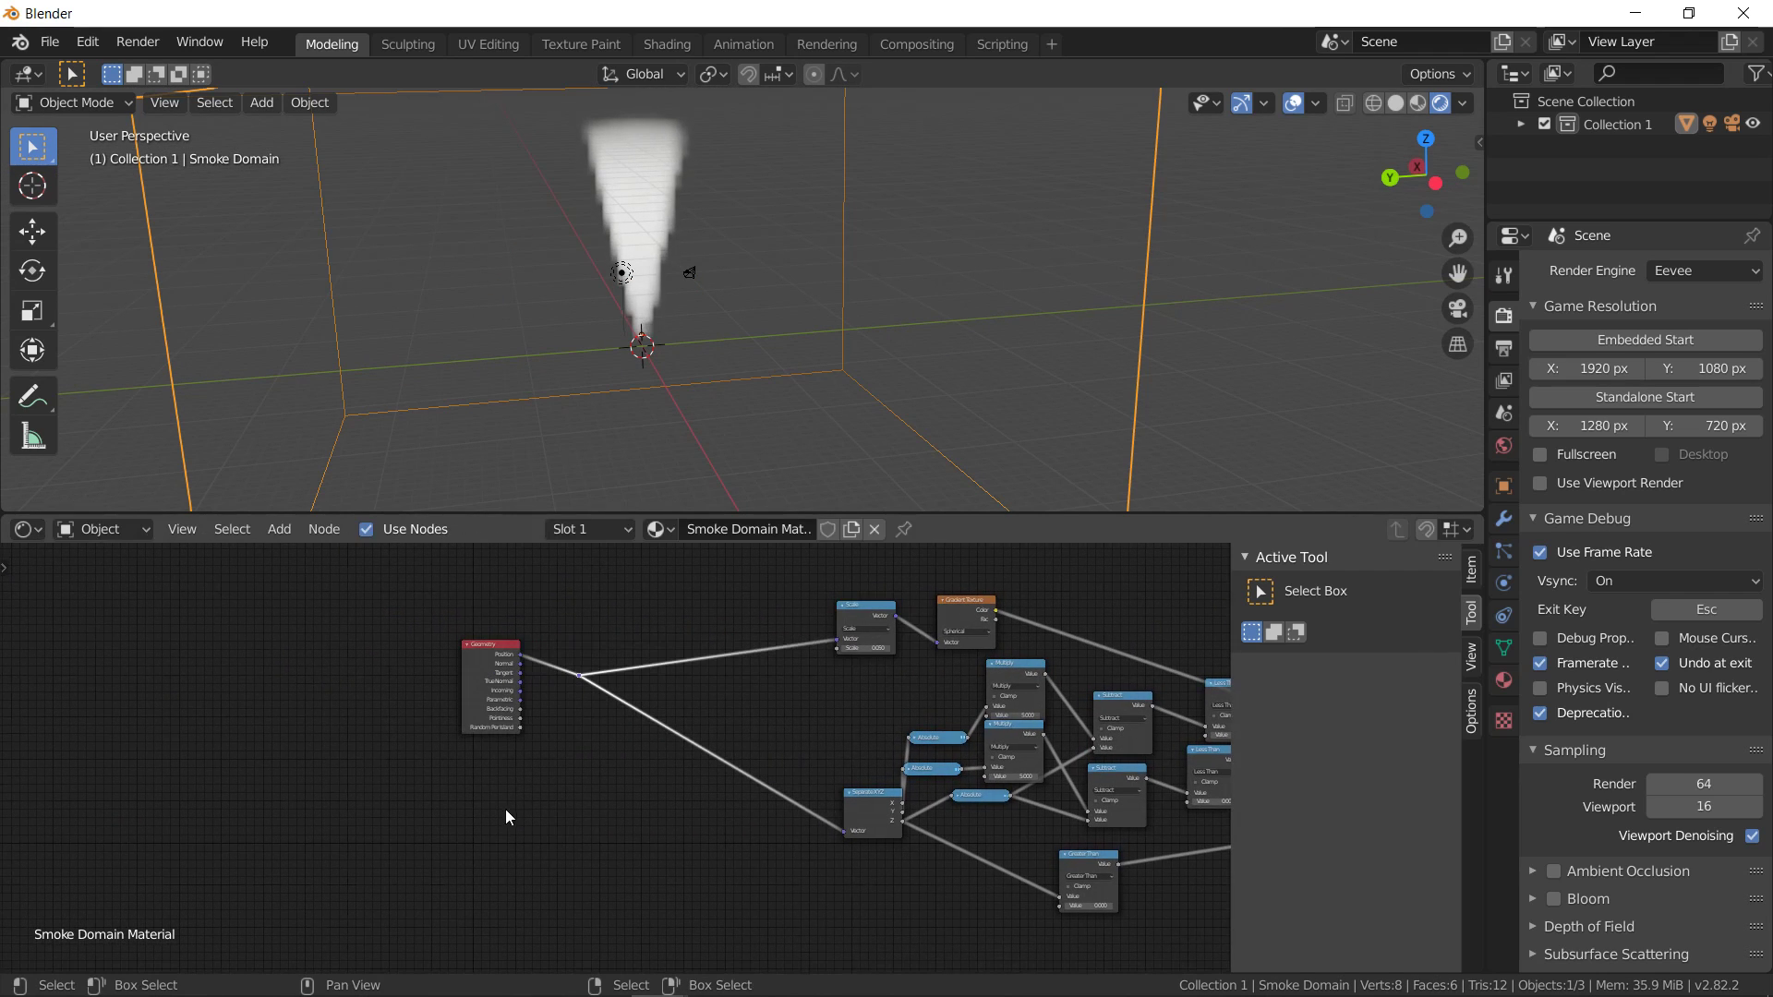
Insert a Vector Math node between Geometry's Position output and the reroute
scroll(443, 721, "up", 2)
left_click(279, 530)
mouse_move(344, 733)
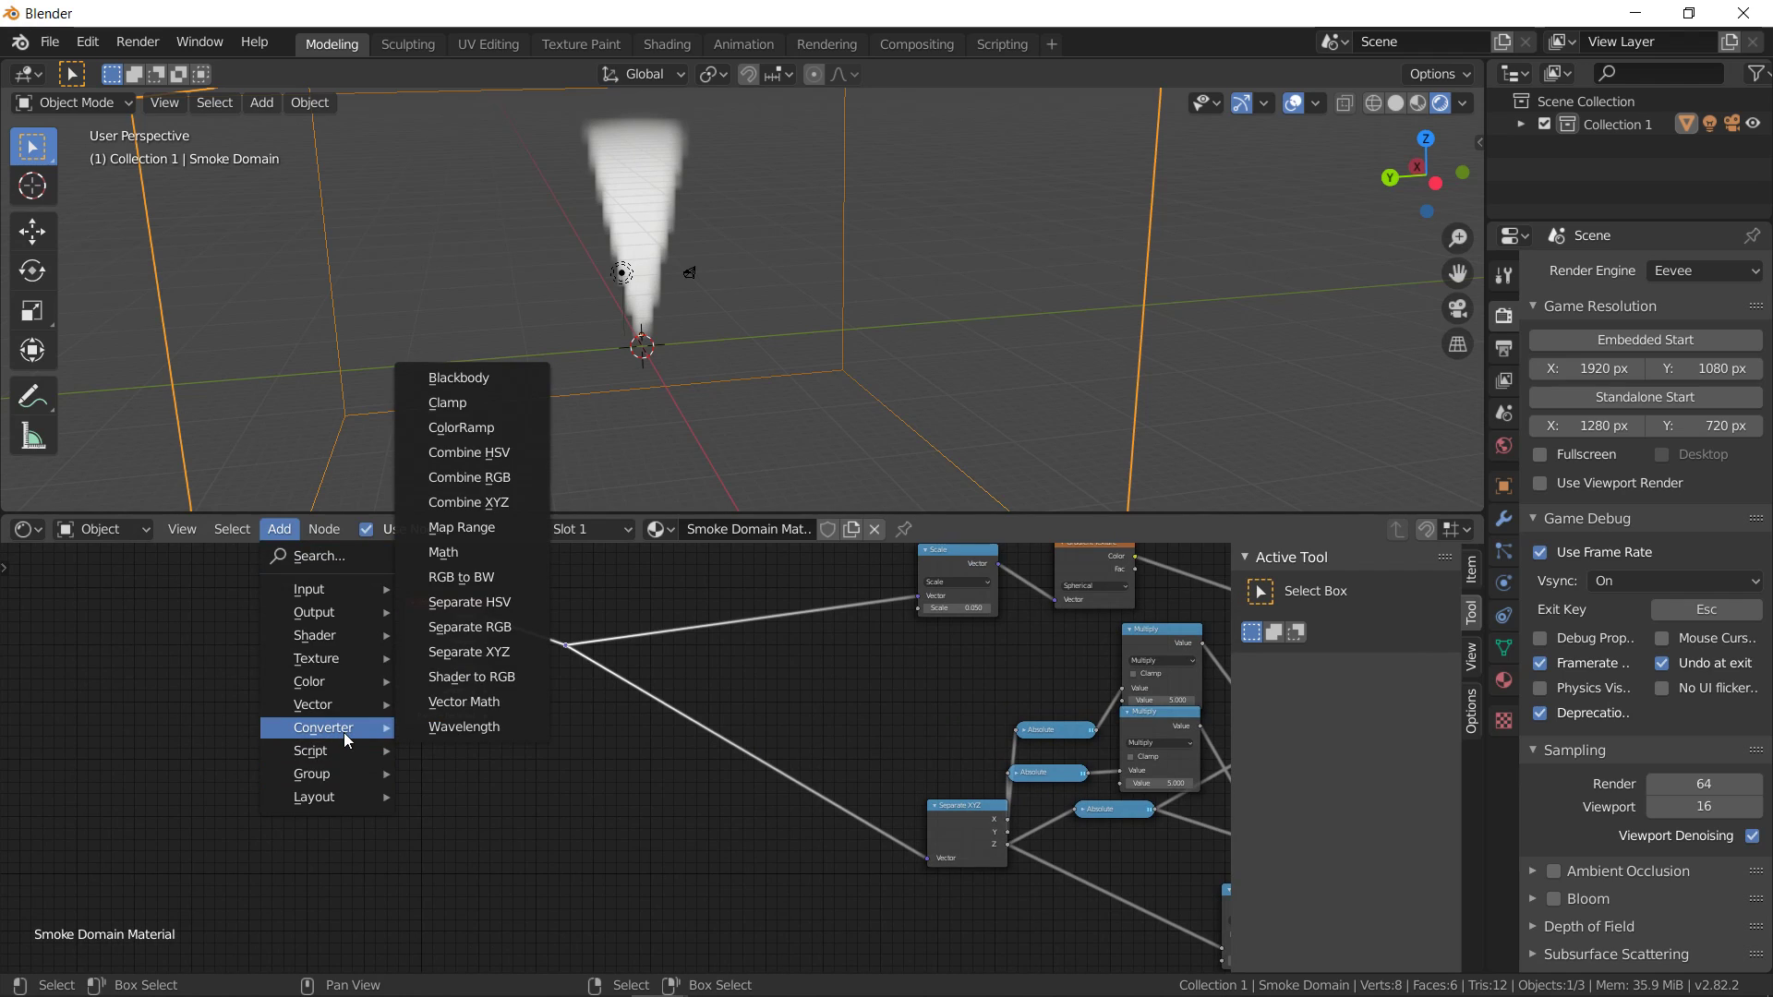
left_click(452, 700)
left_click(496, 606)
Add an Object Info node, connect its Location to the new Vector Math node's second vector, and set the operation to Subtract
left_click(279, 529)
mouse_move(310, 591)
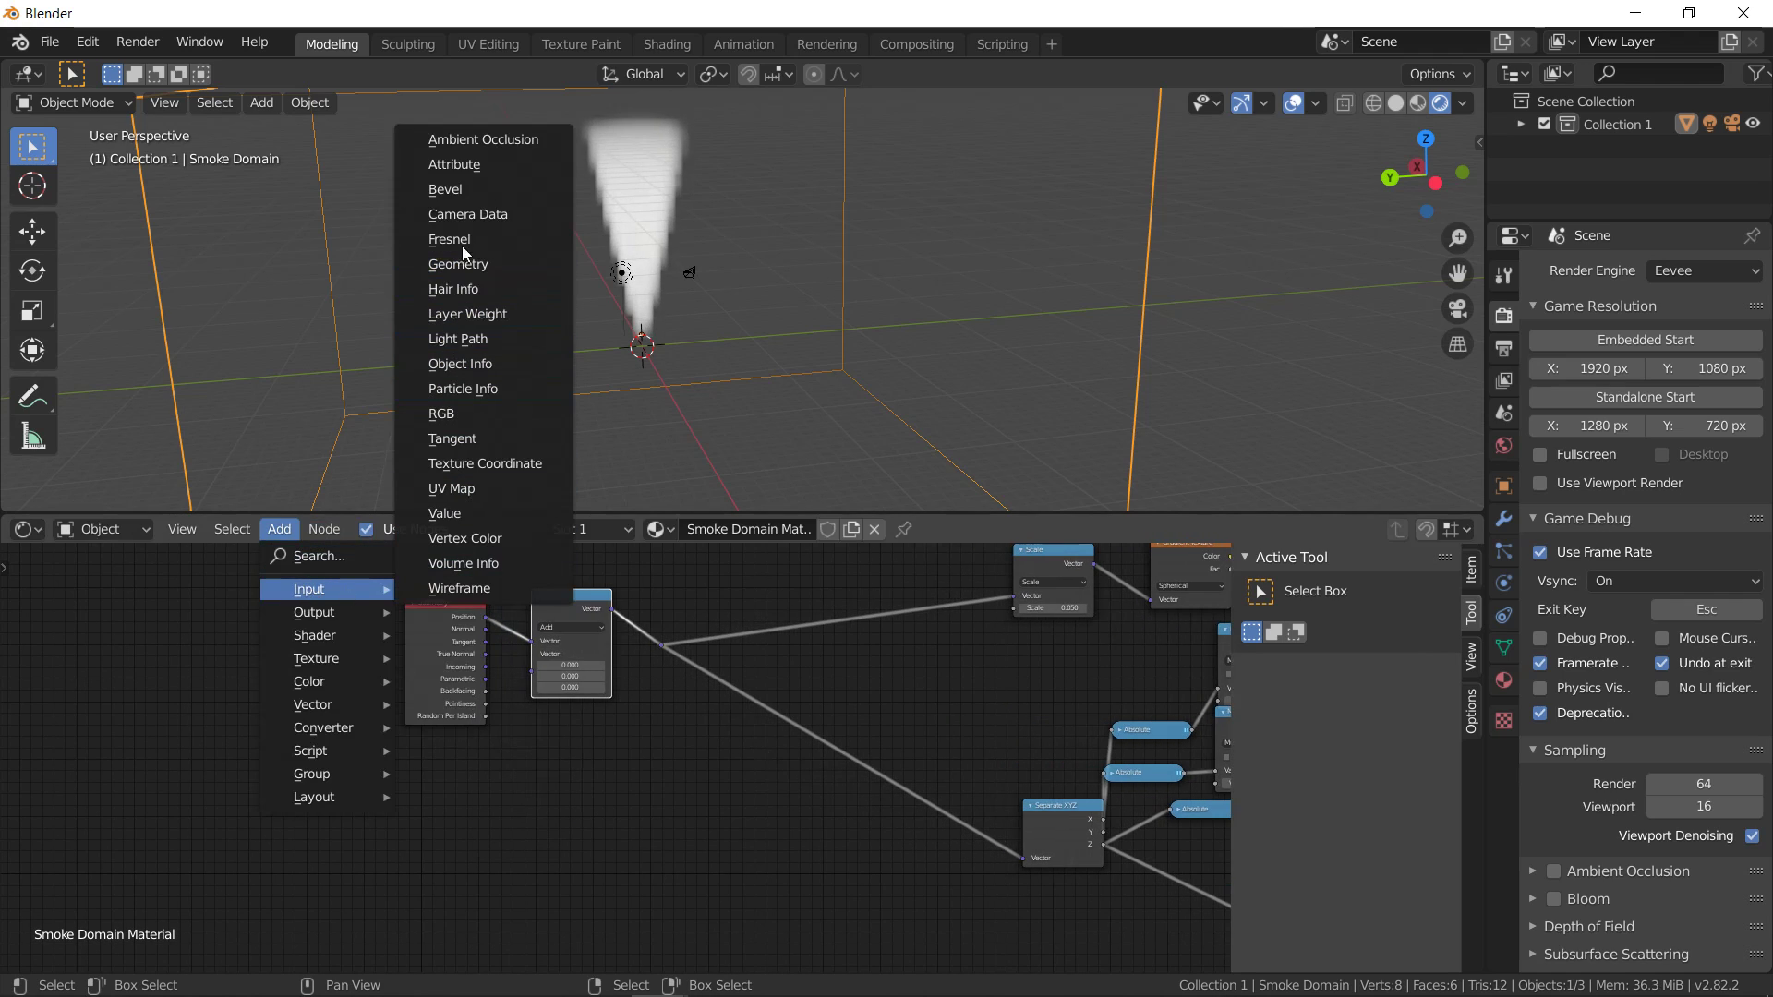
left_click(452, 364)
left_click(406, 746)
left_click_drag(486, 767, 535, 656)
left_click(574, 627)
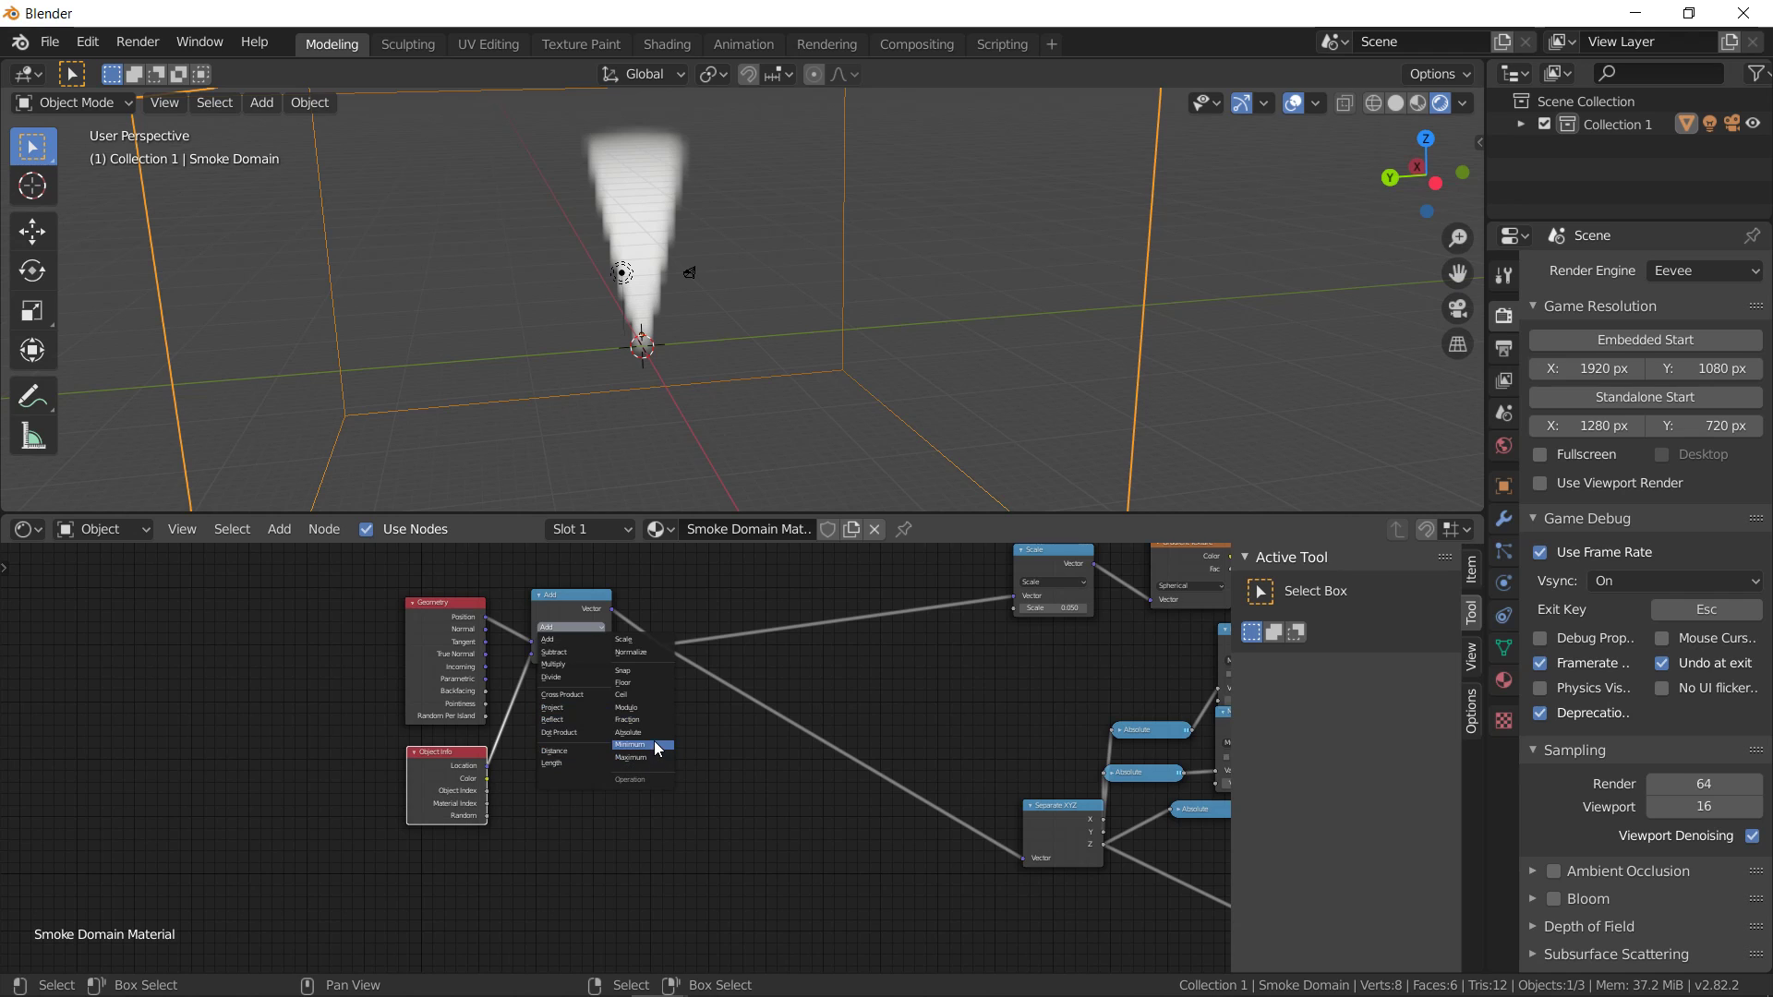
left_click(580, 661)
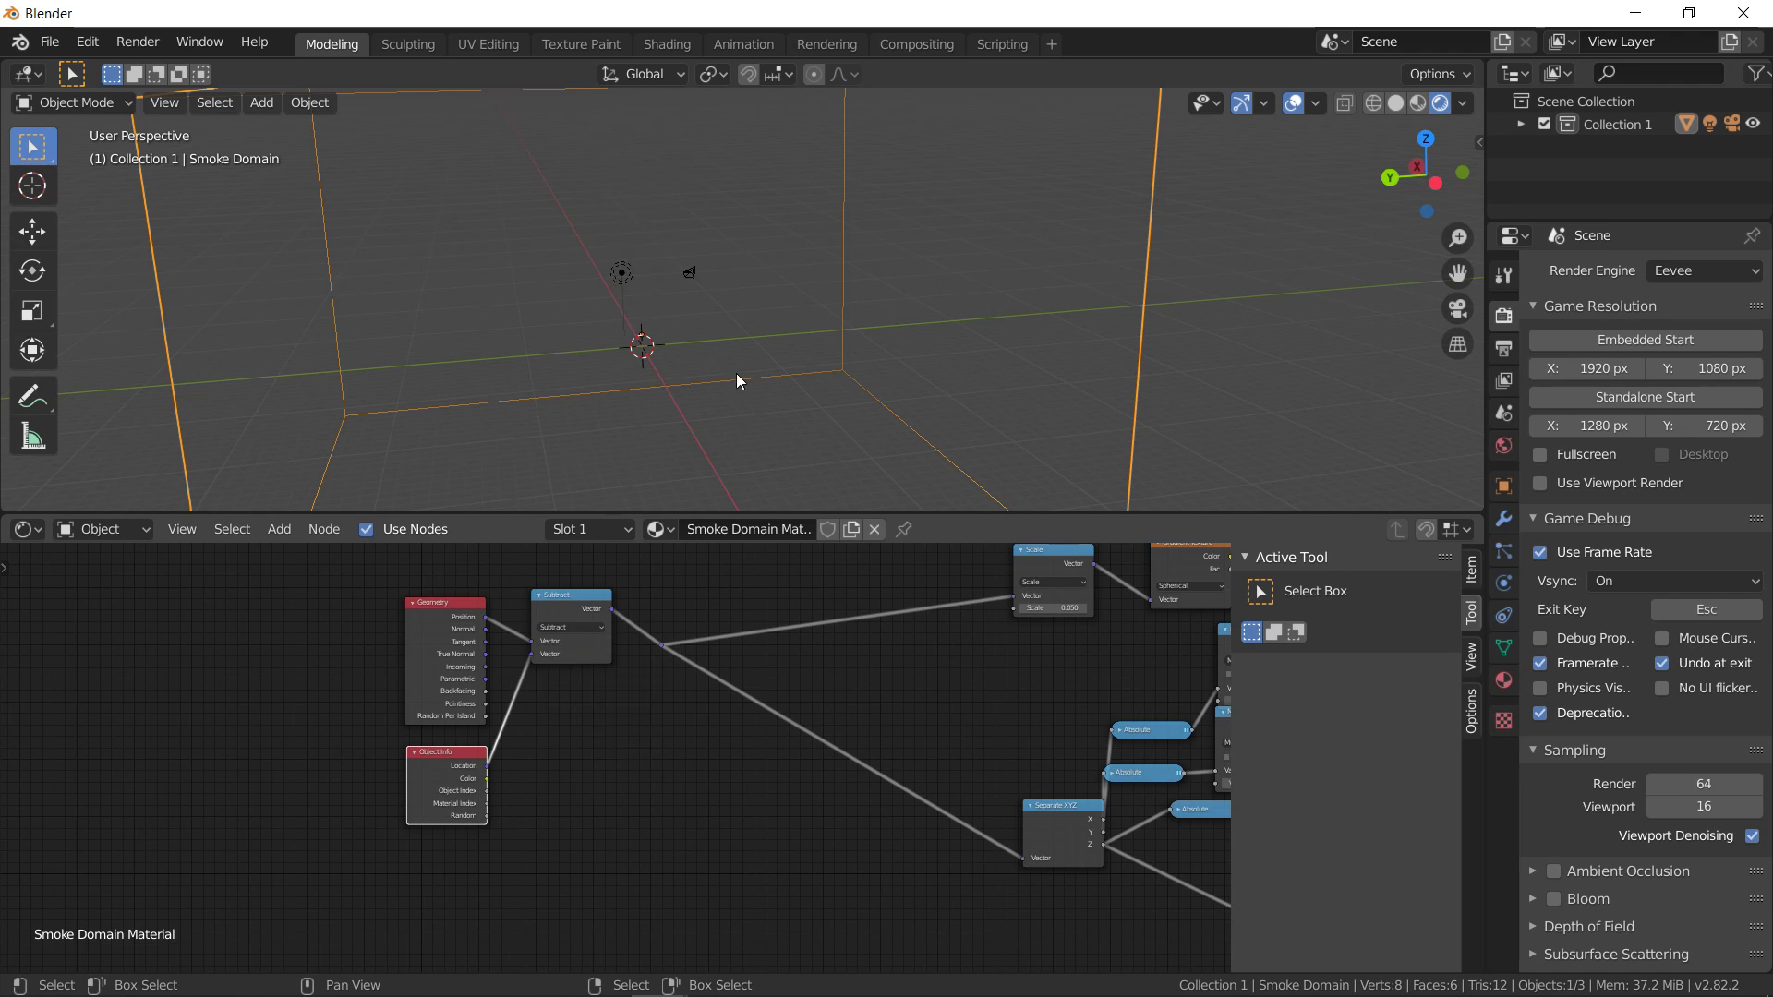
Test moving and rotating the smoke domain to check whether the beam follows its location and rotation
key("g")
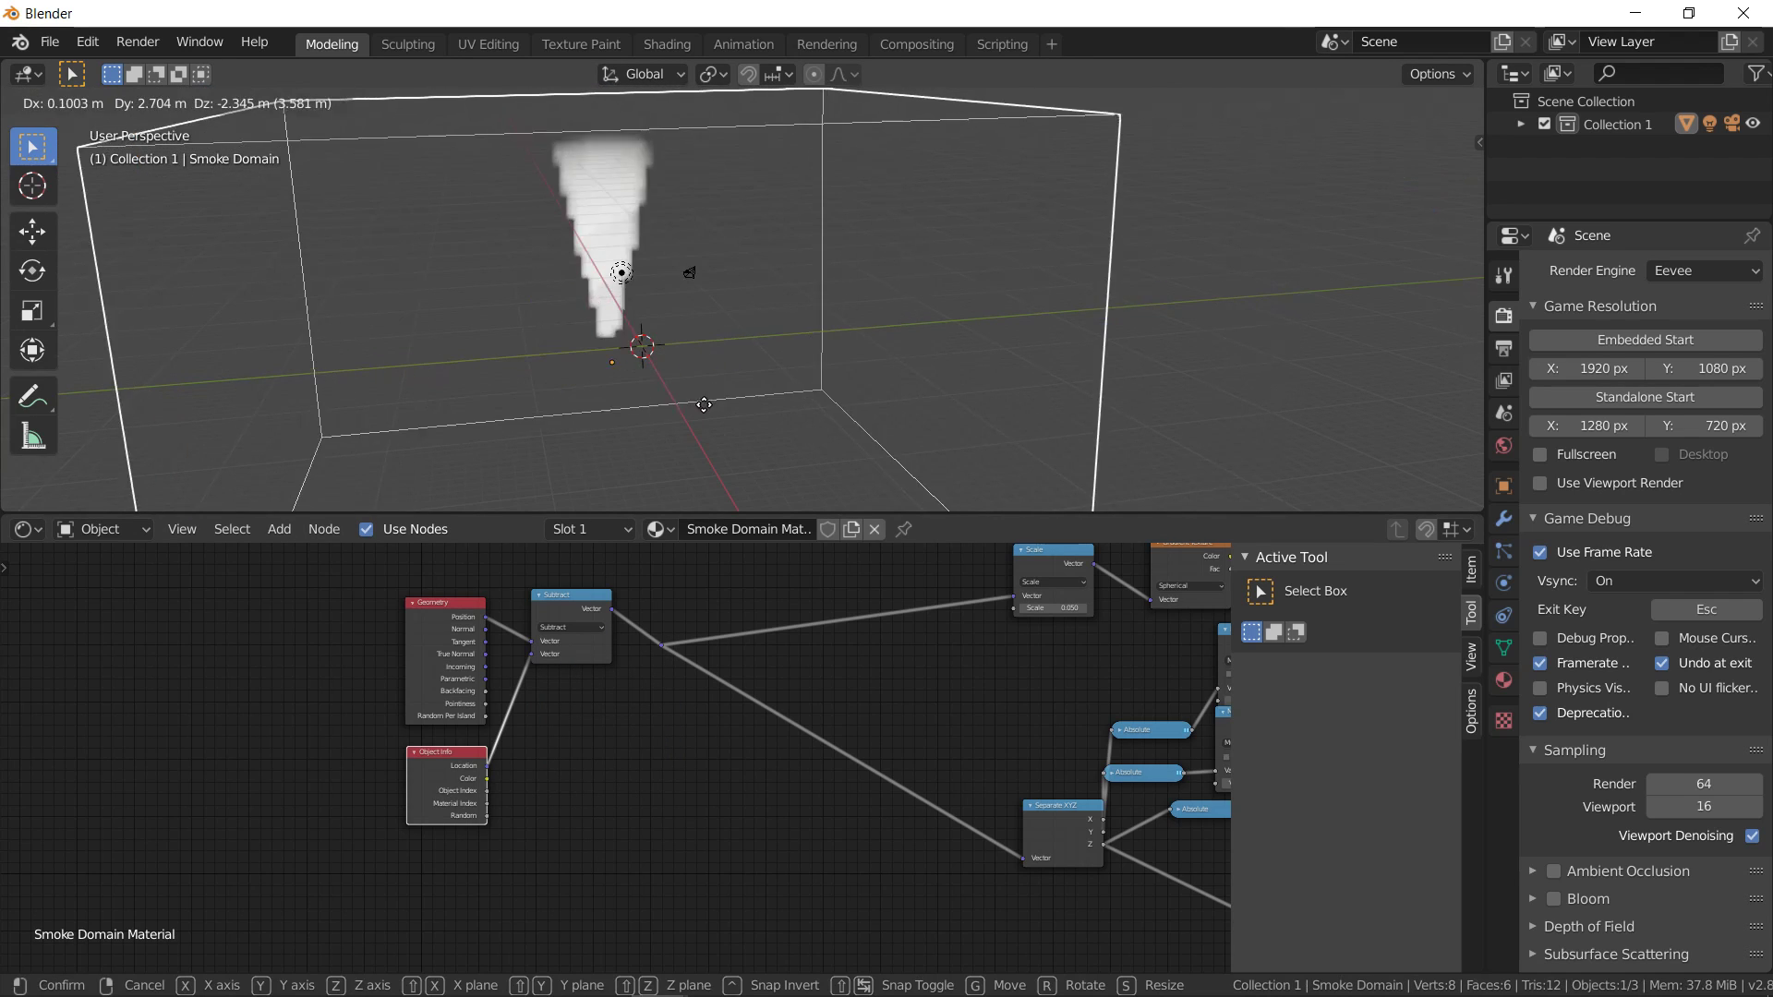
left_click(834, 351)
key("r")
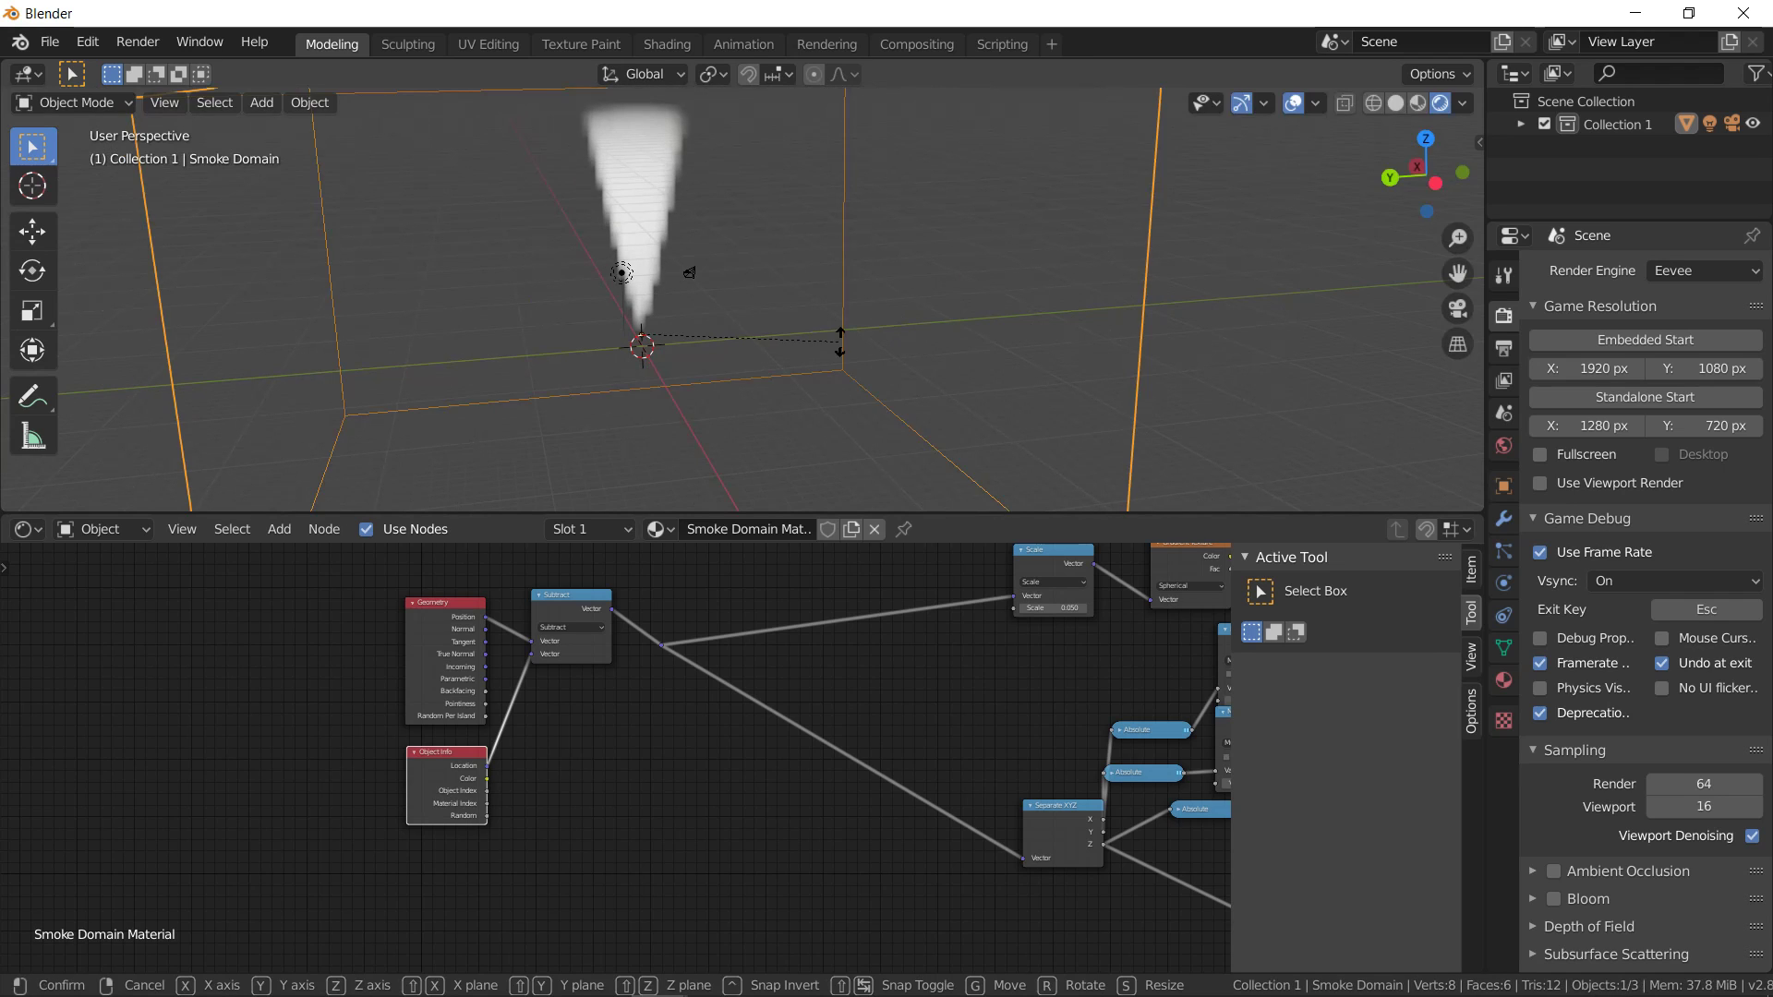
right_click(811, 431)
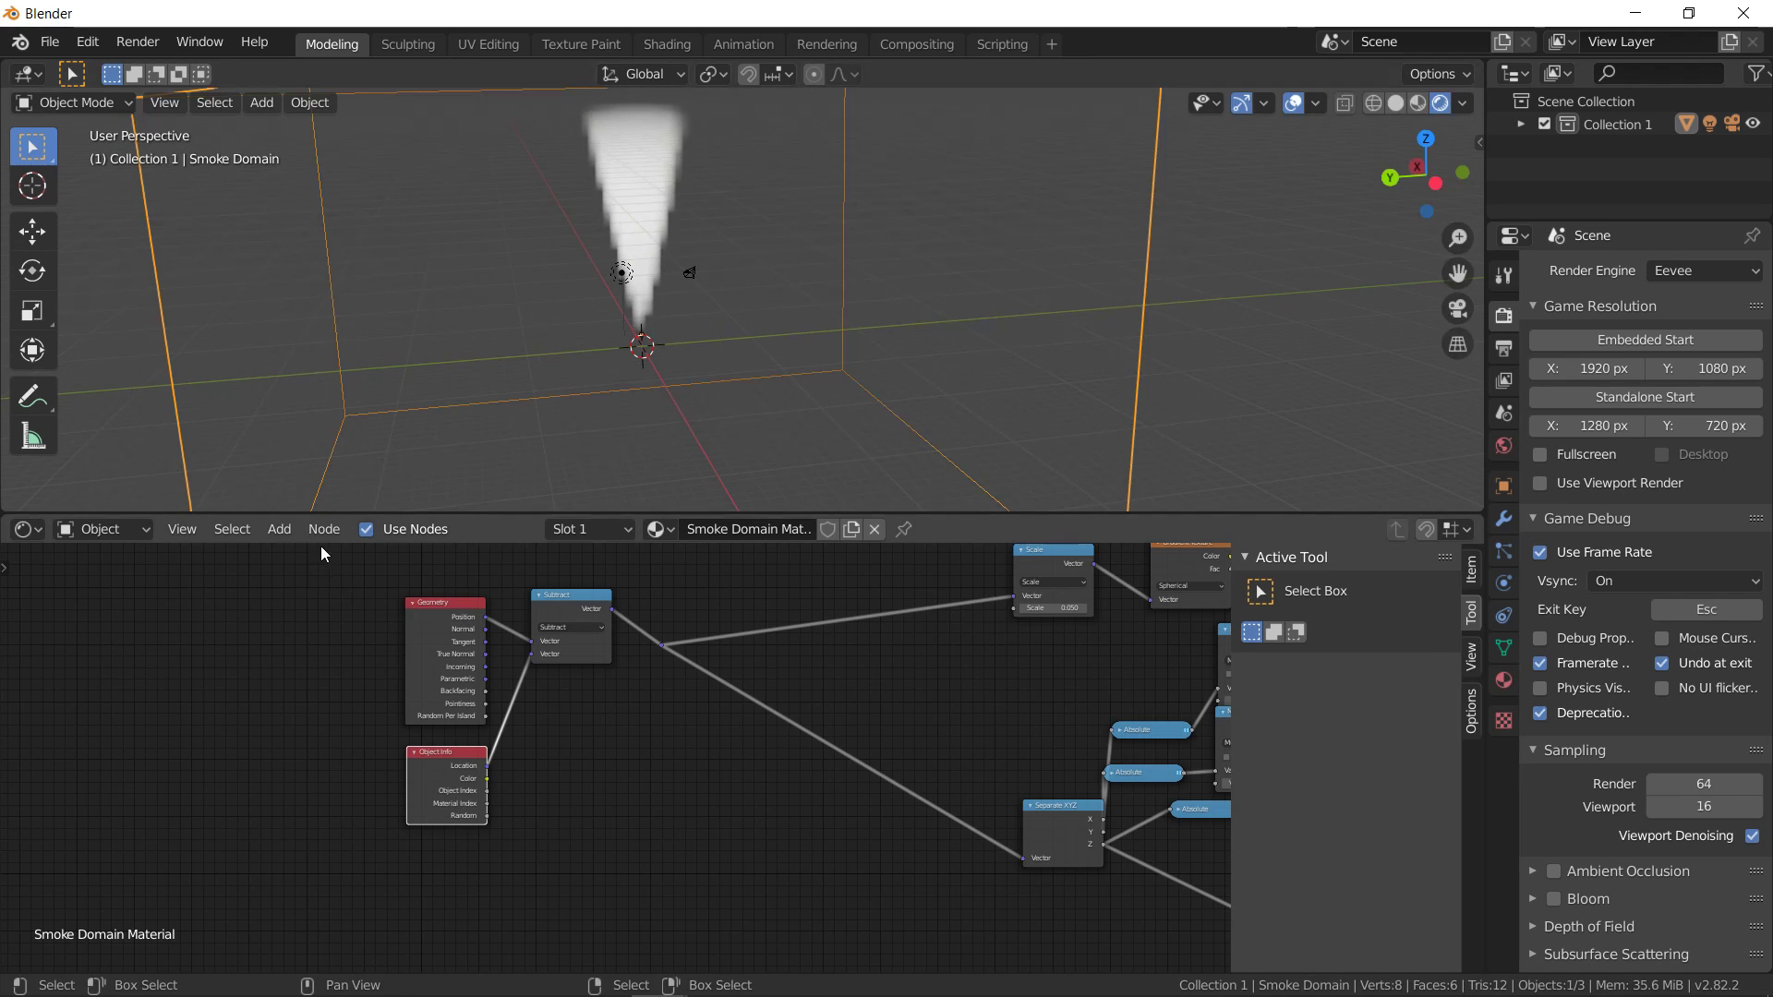
Insert a Vector Transform node converting World to Object space between the Subtract node and the reroute
left_click(280, 530)
mouse_move(318, 706)
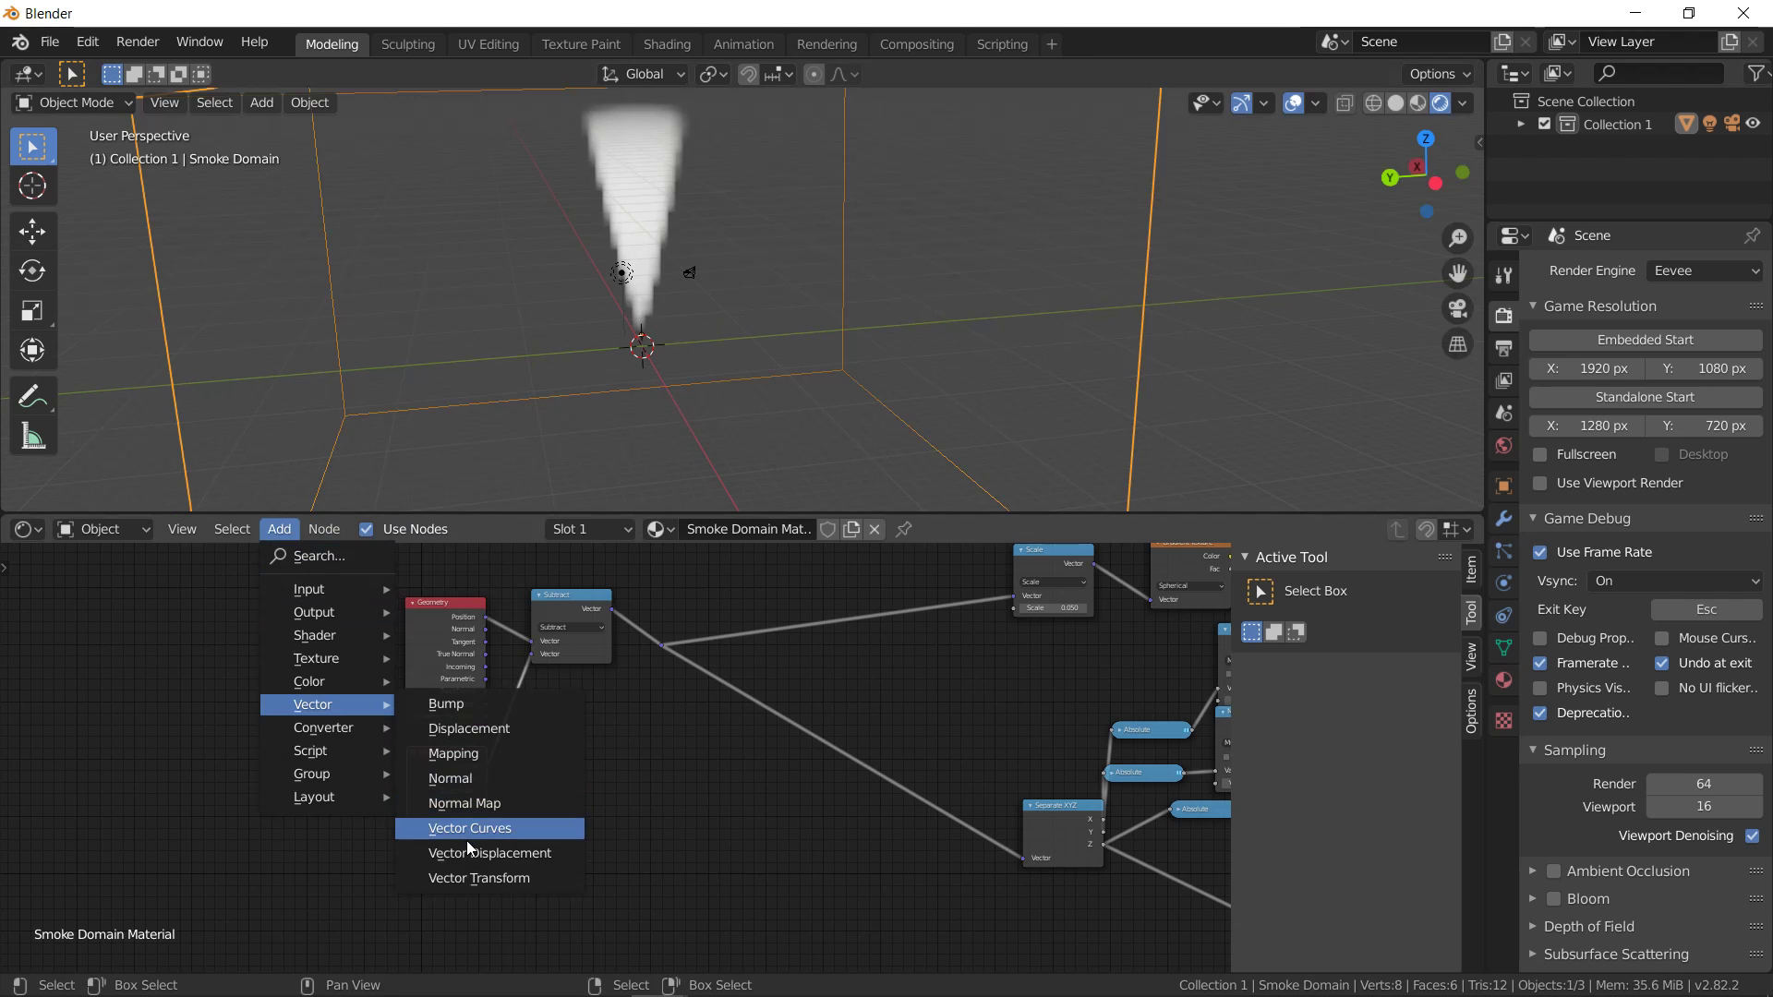
left_click(480, 878)
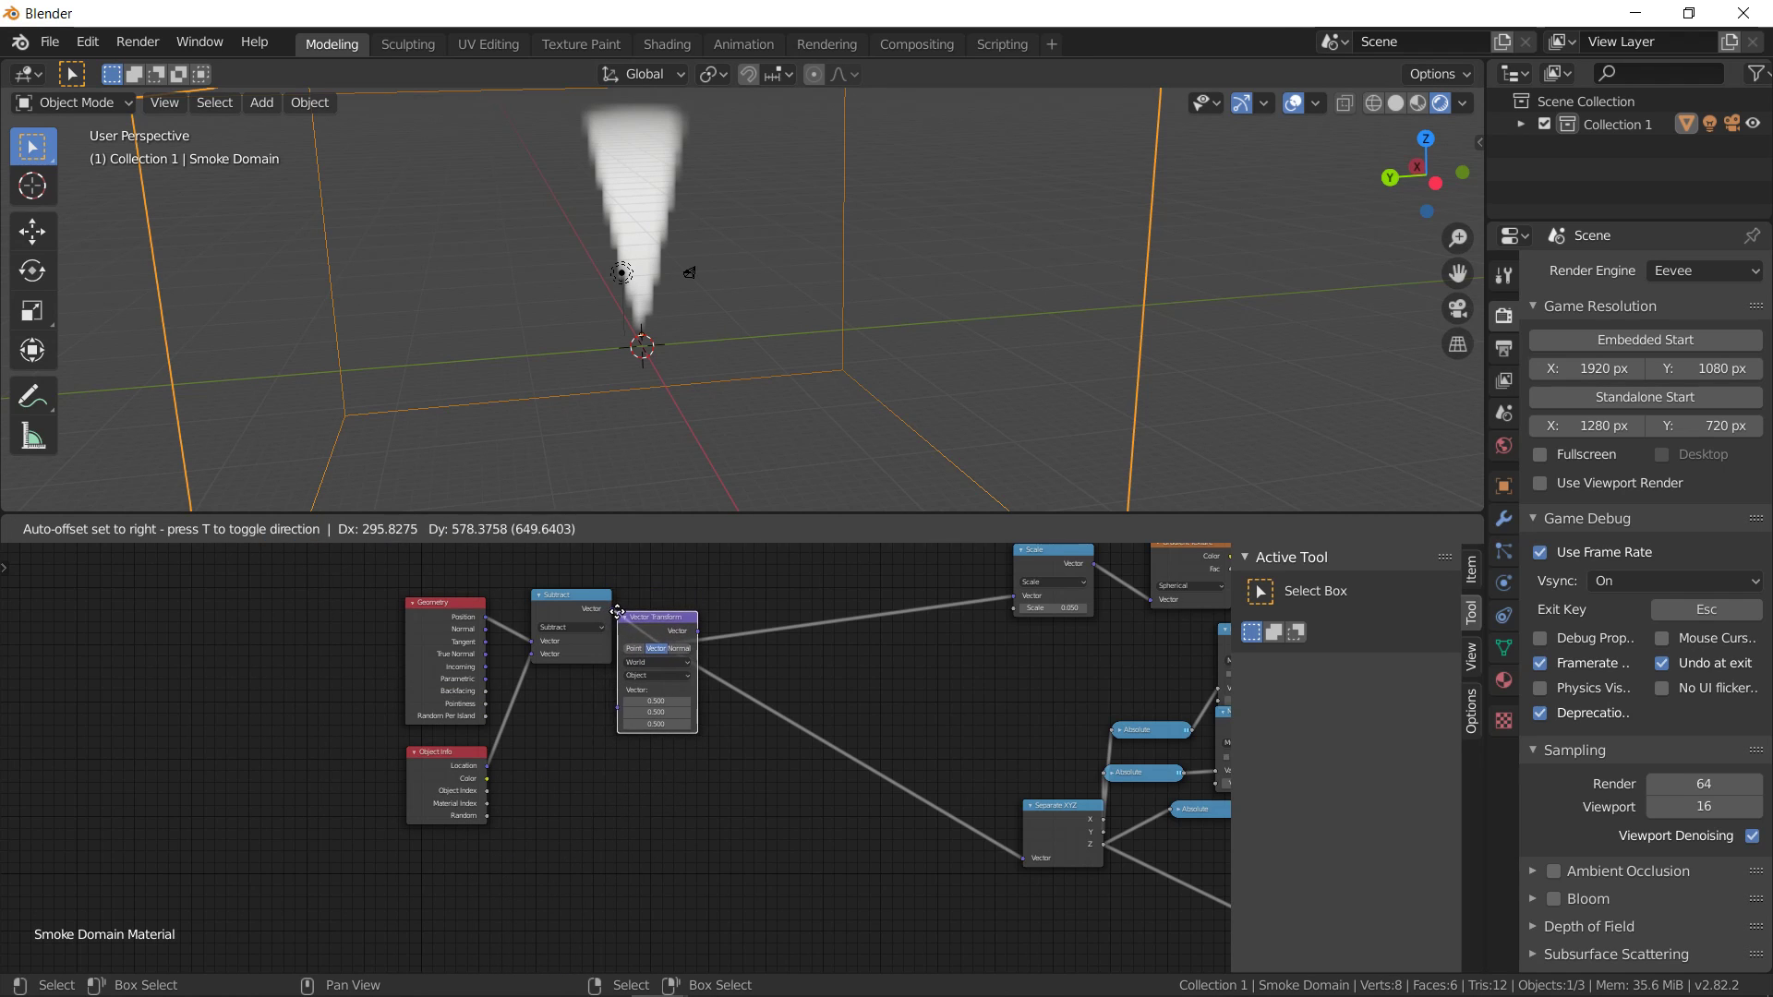
left_click(657, 613)
Test rotating the smoke domain freely and about Z, and moving it, to check that the beam follows
key("r")
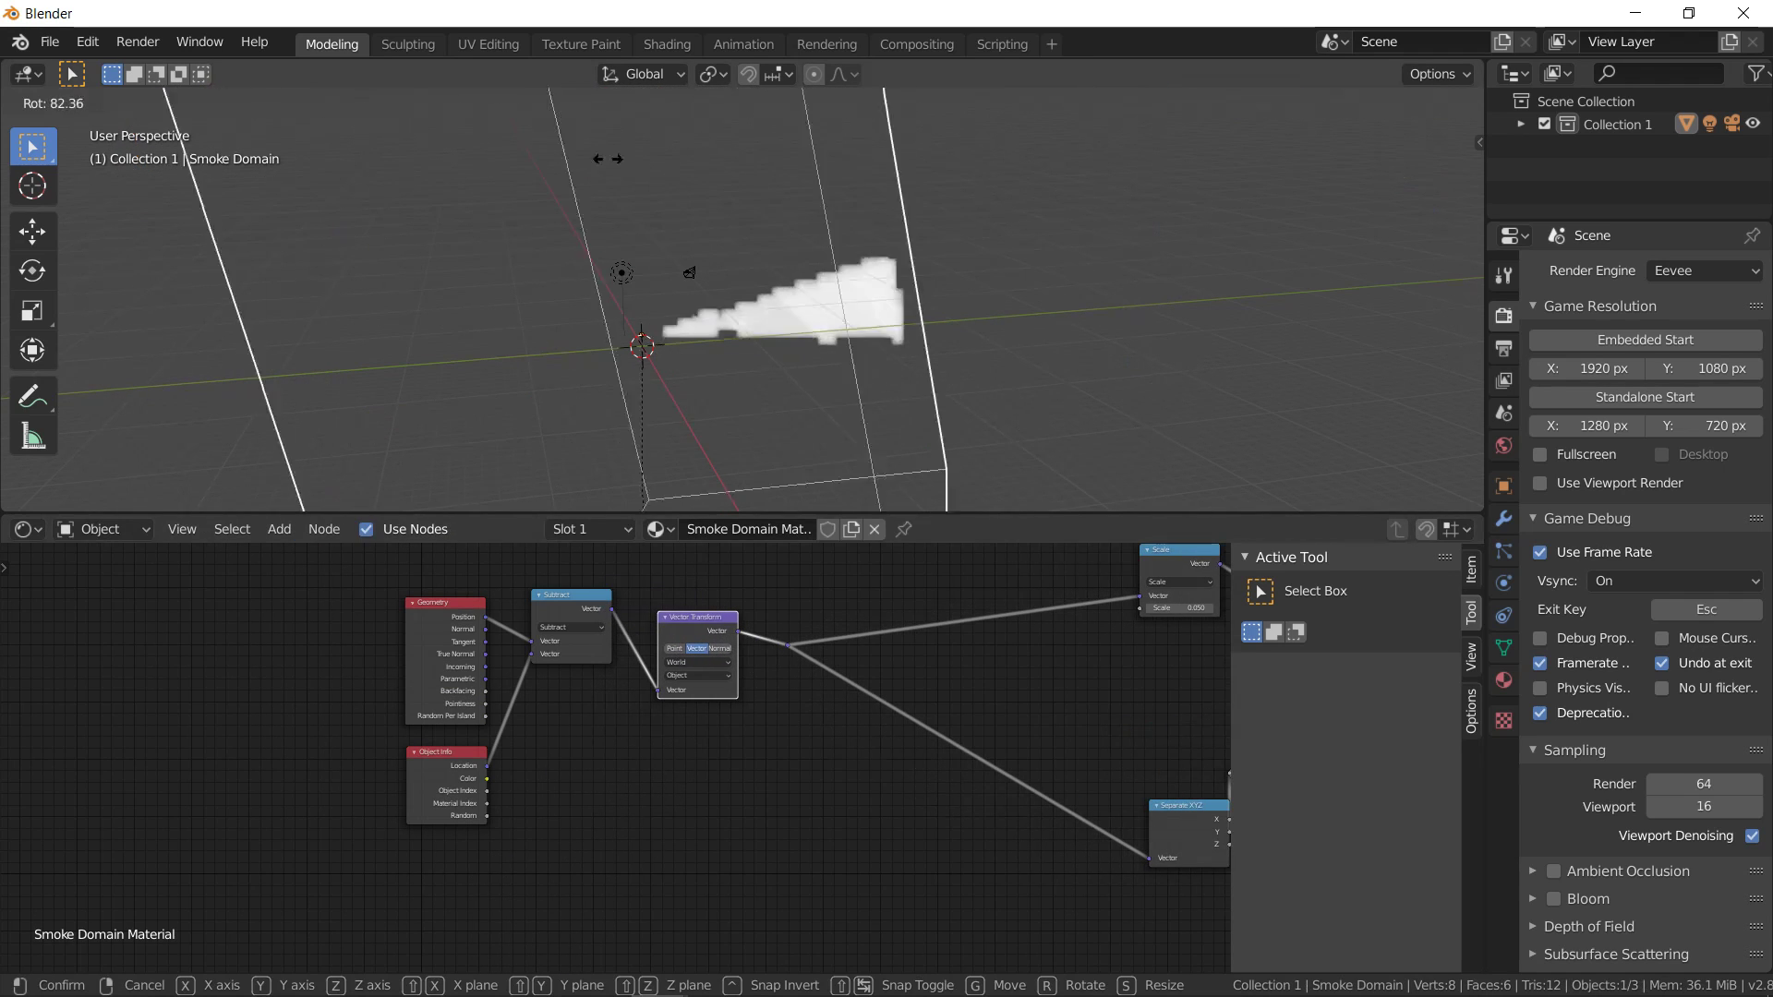
key("z")
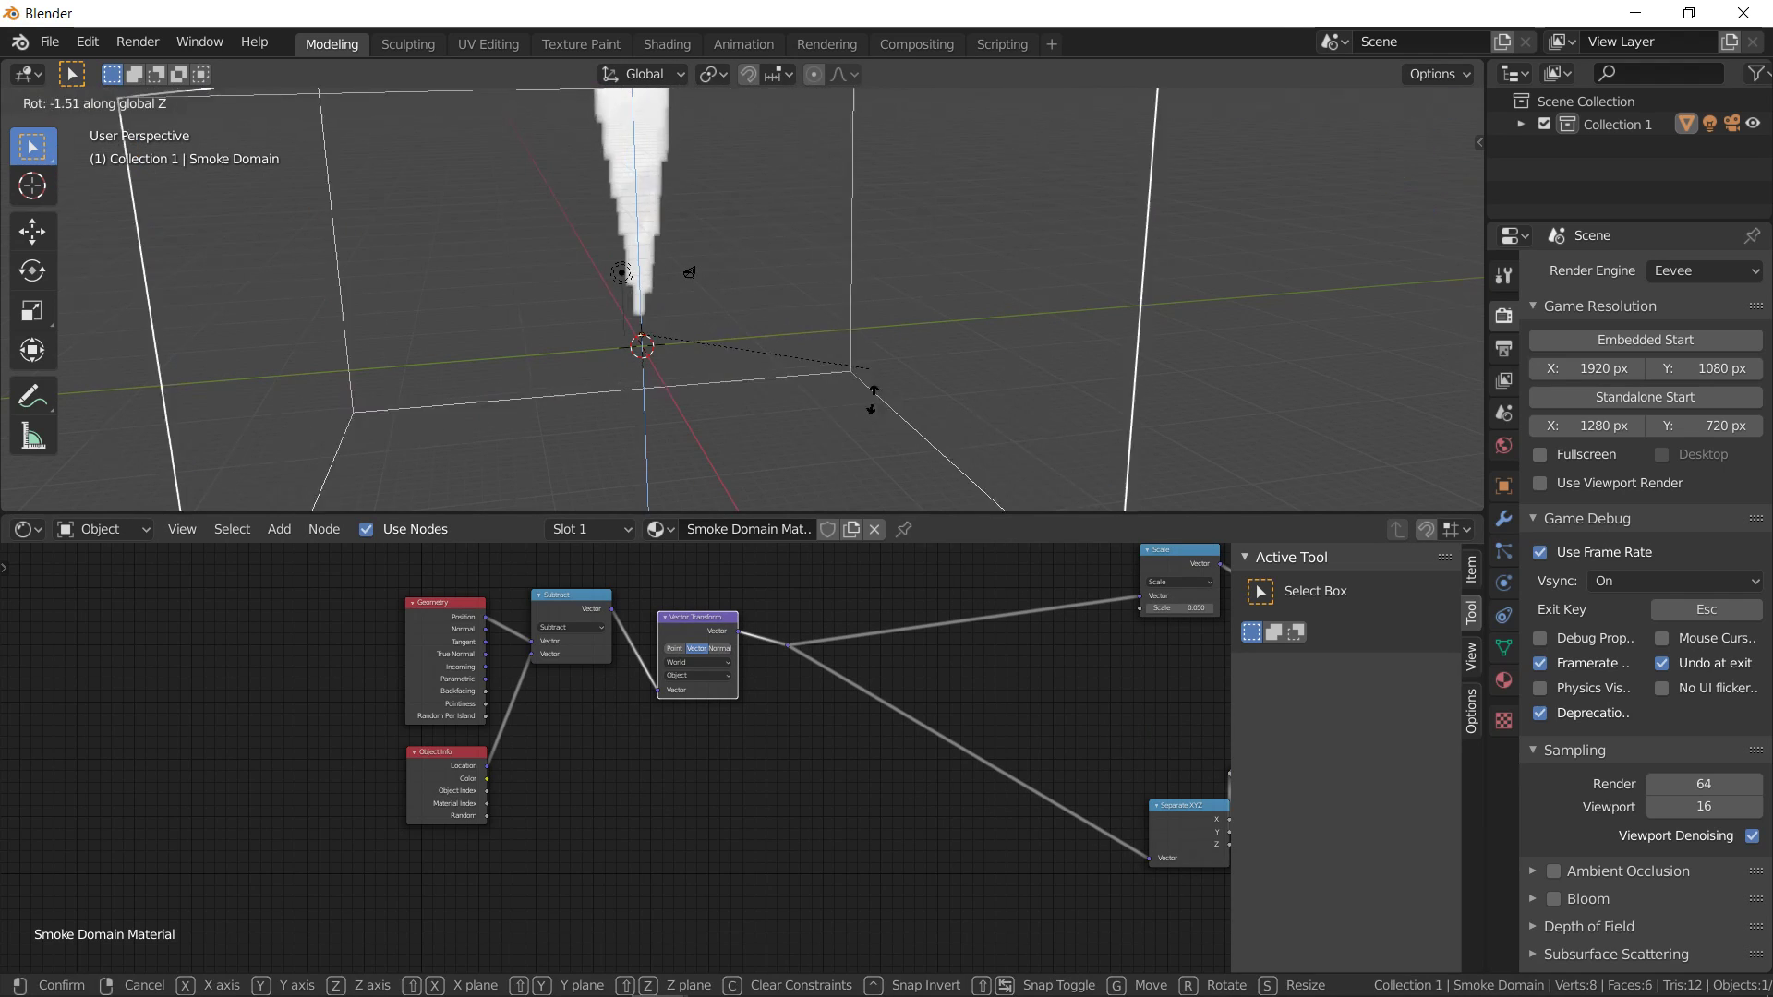
left_click(874, 397)
key("g")
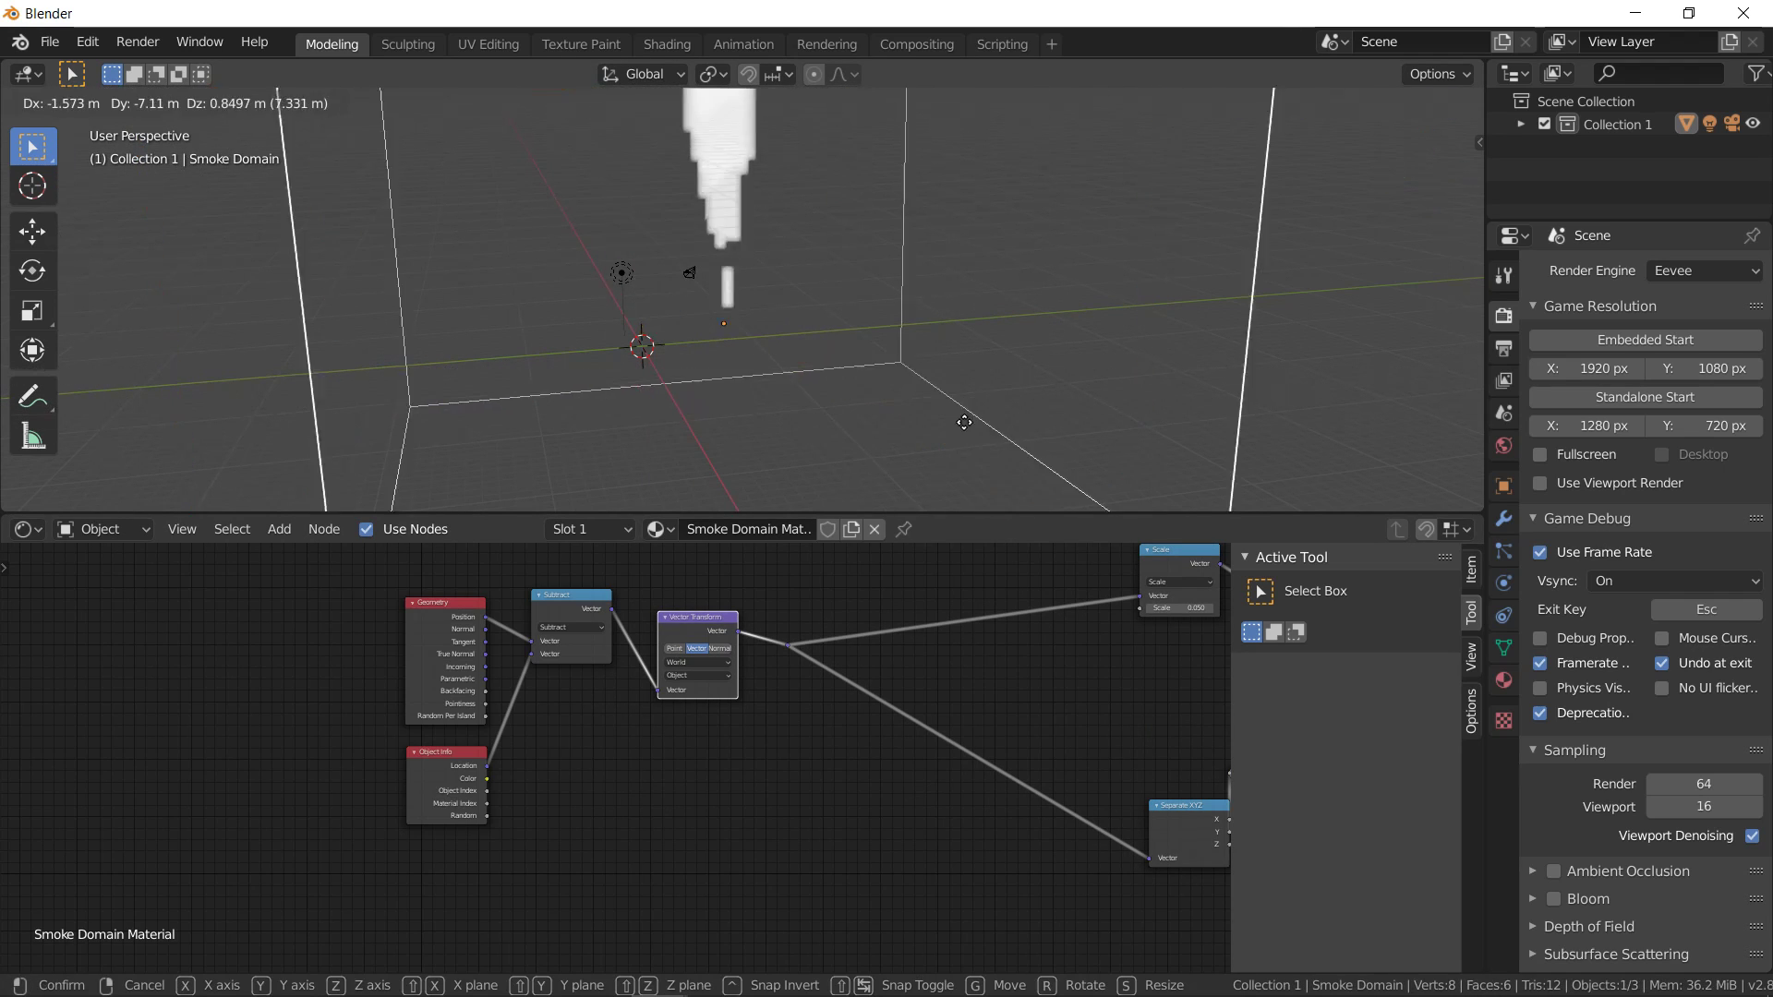
left_click(735, 369)
mouse_move(708, 324)
middle_mouse_down()
mouse_move(739, 301)
mouse_move(720, 316)
middle_mouse_up()
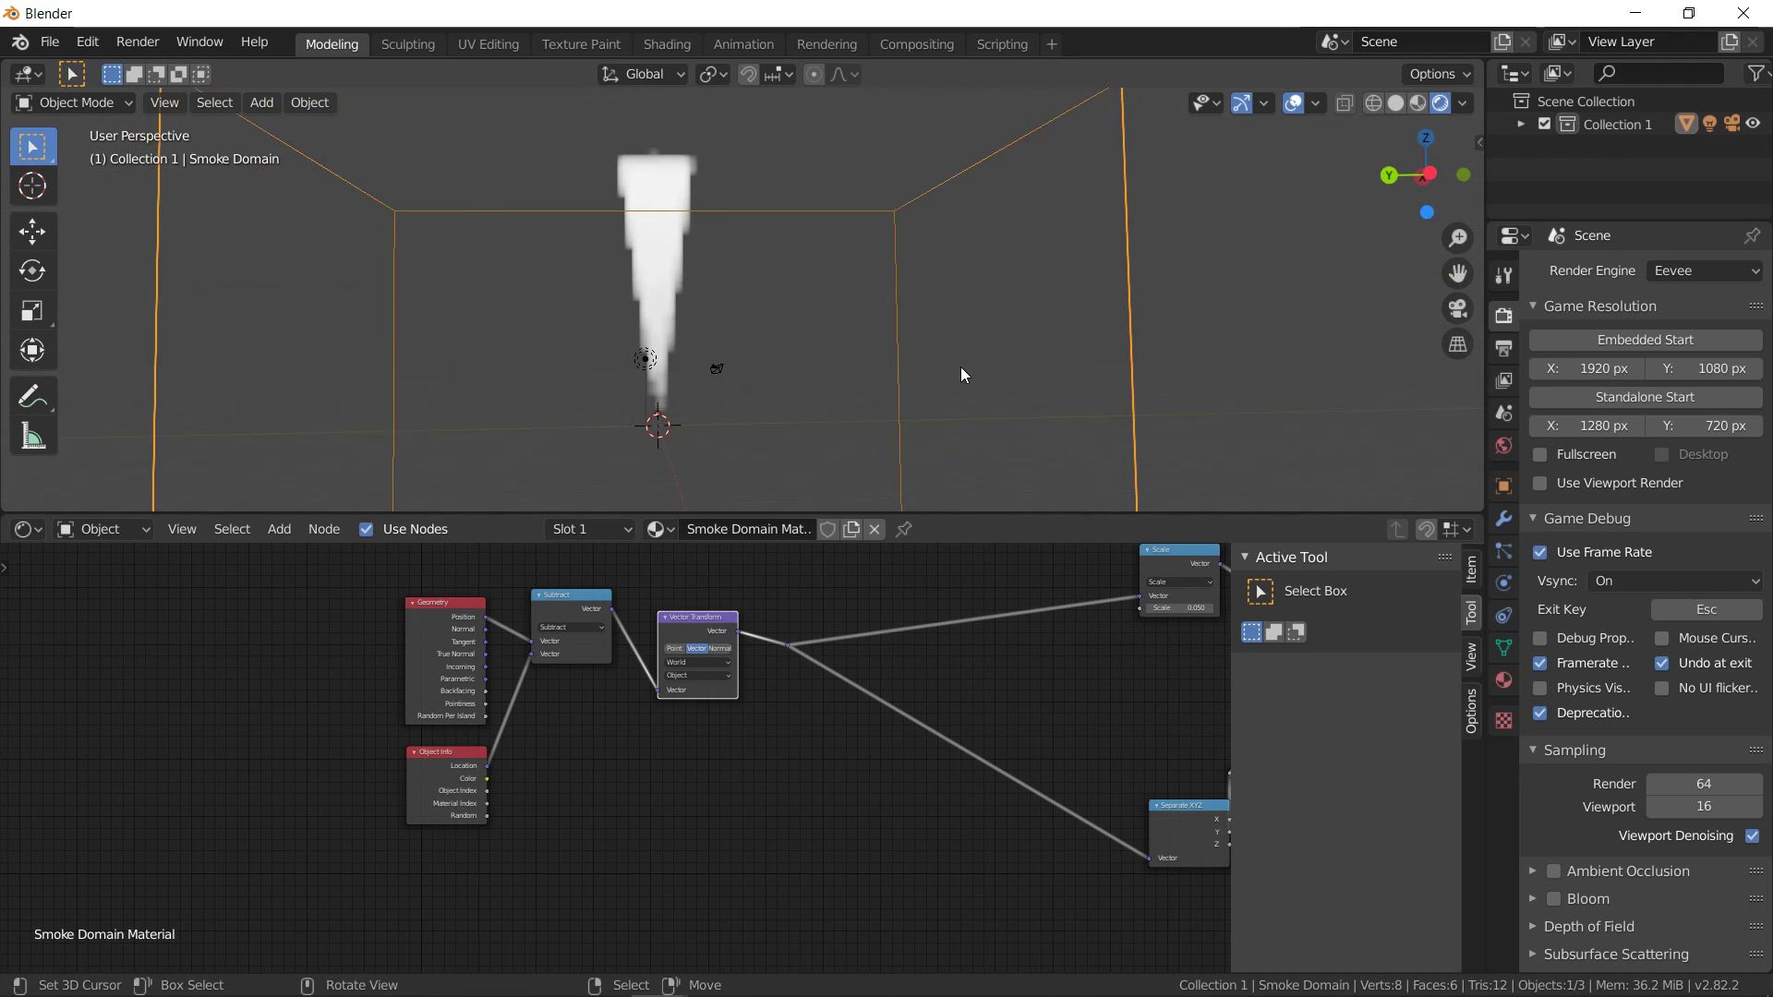
Scale the smoke domain's mesh along Z and move it up along Z in Edit Mode
key("Tab")
key("s")
key("z")
left_click(1008, 483)
key("g")
key("z")
left_click(968, 399)
key("Tab")
scroll(746, 307, "down", 3)
scroll(749, 312, "up", 2)
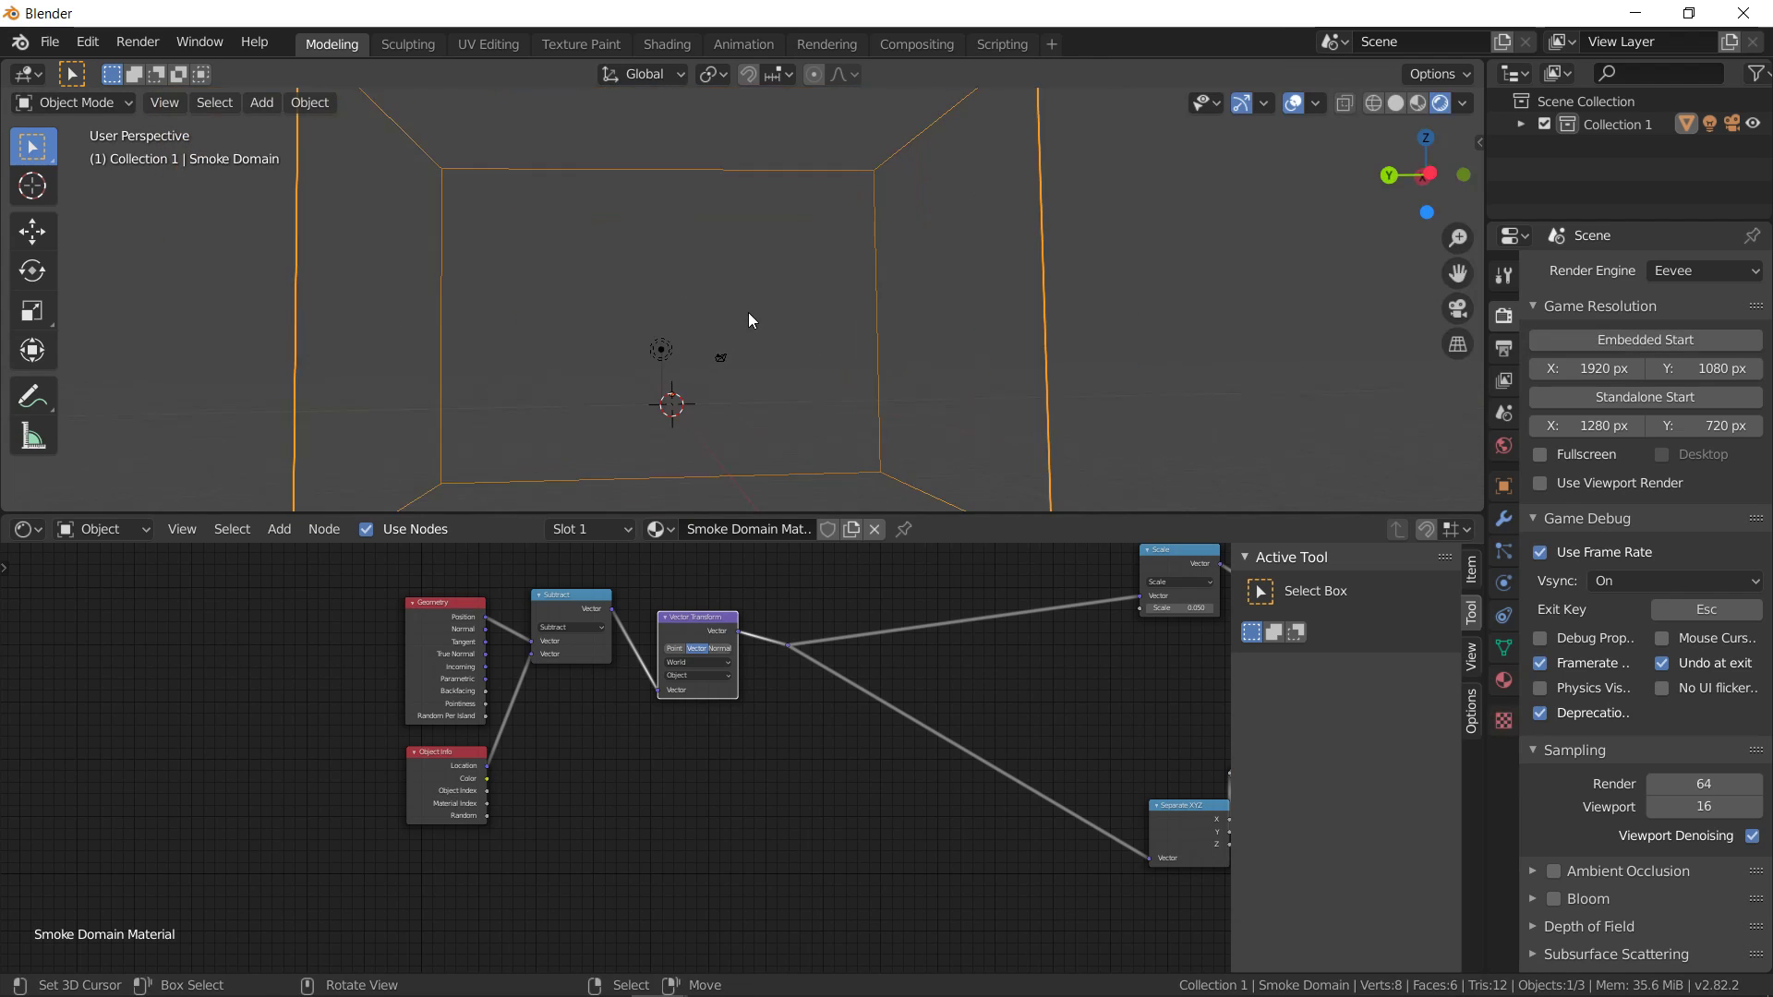
scroll(748, 321, "up", 1)
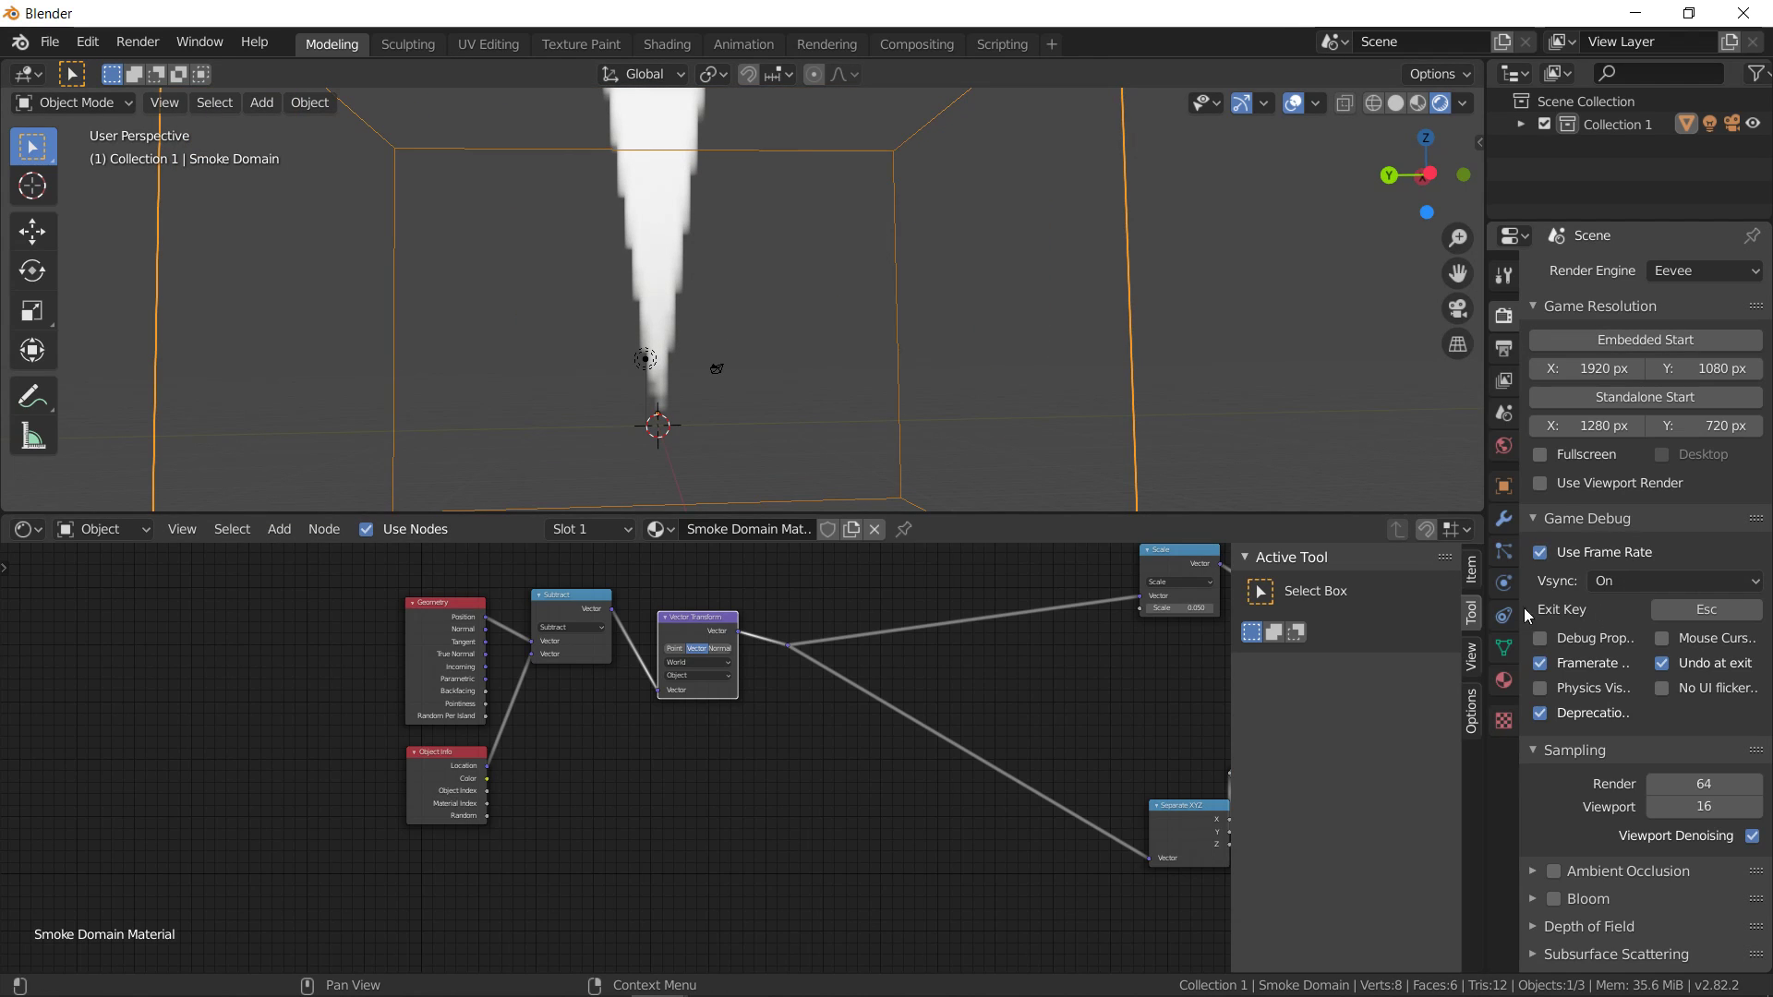
Set the Eevee volumetrics tile size to 2px
scroll(1533, 462, "down", 6)
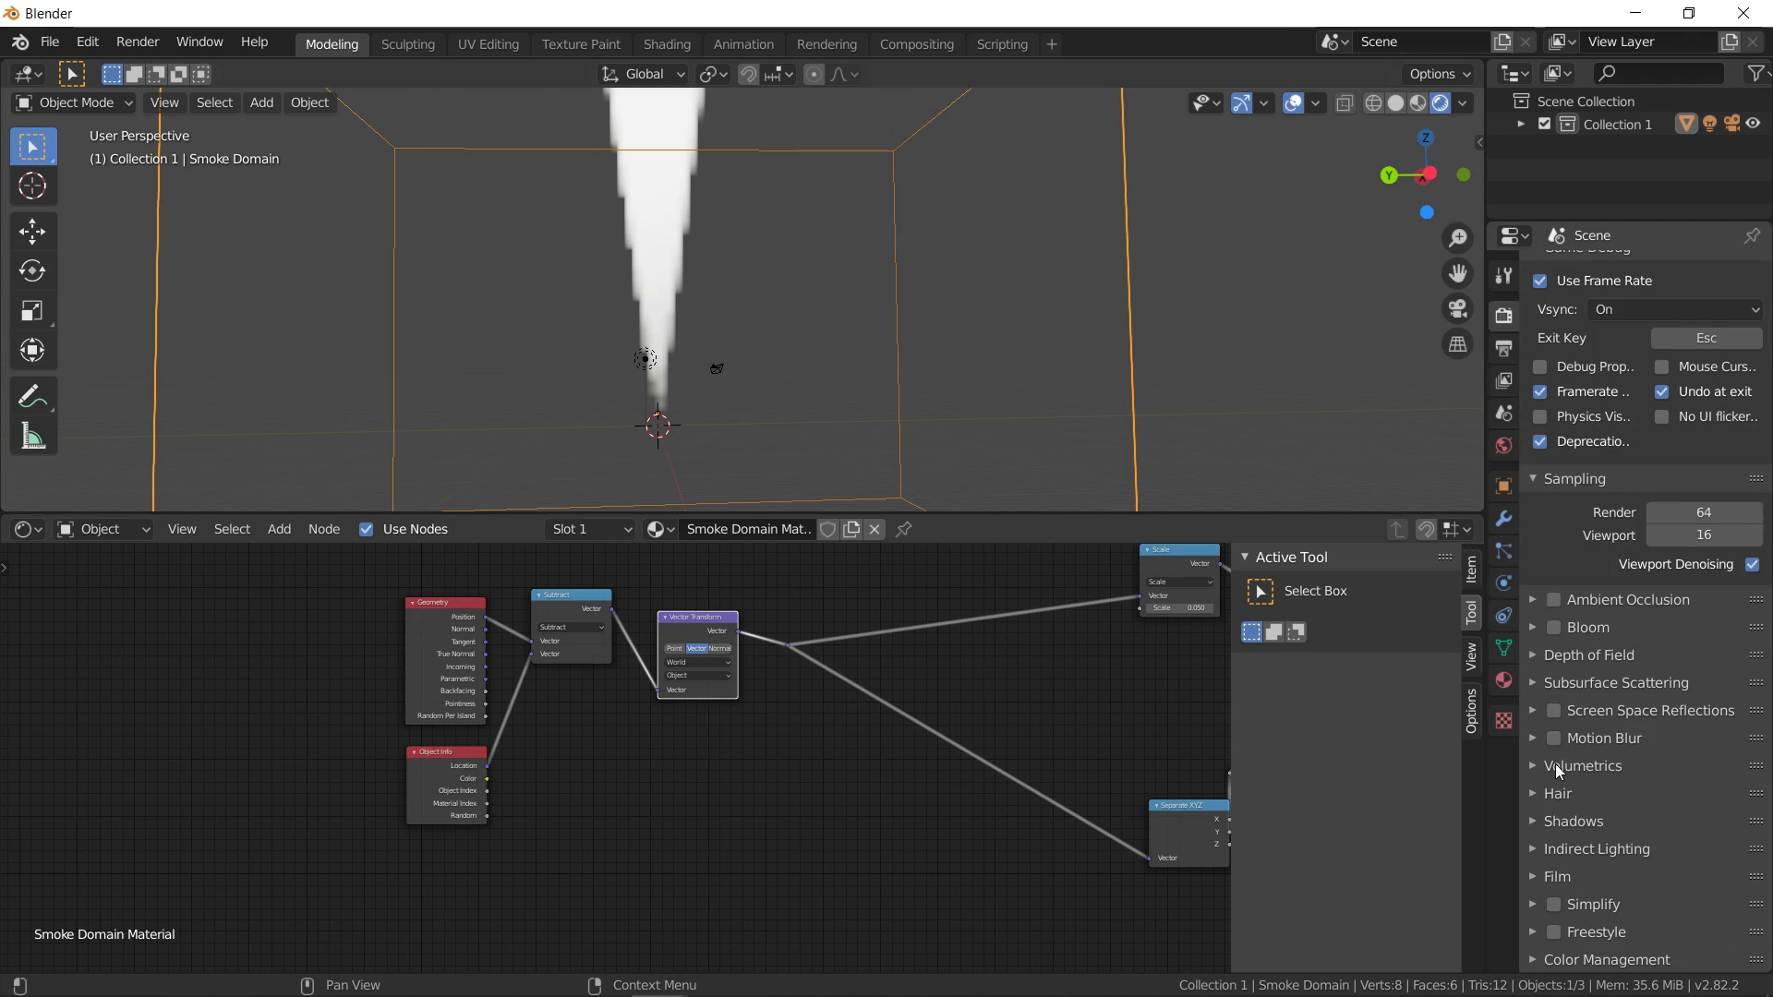
left_click(1557, 764)
left_click(1672, 854)
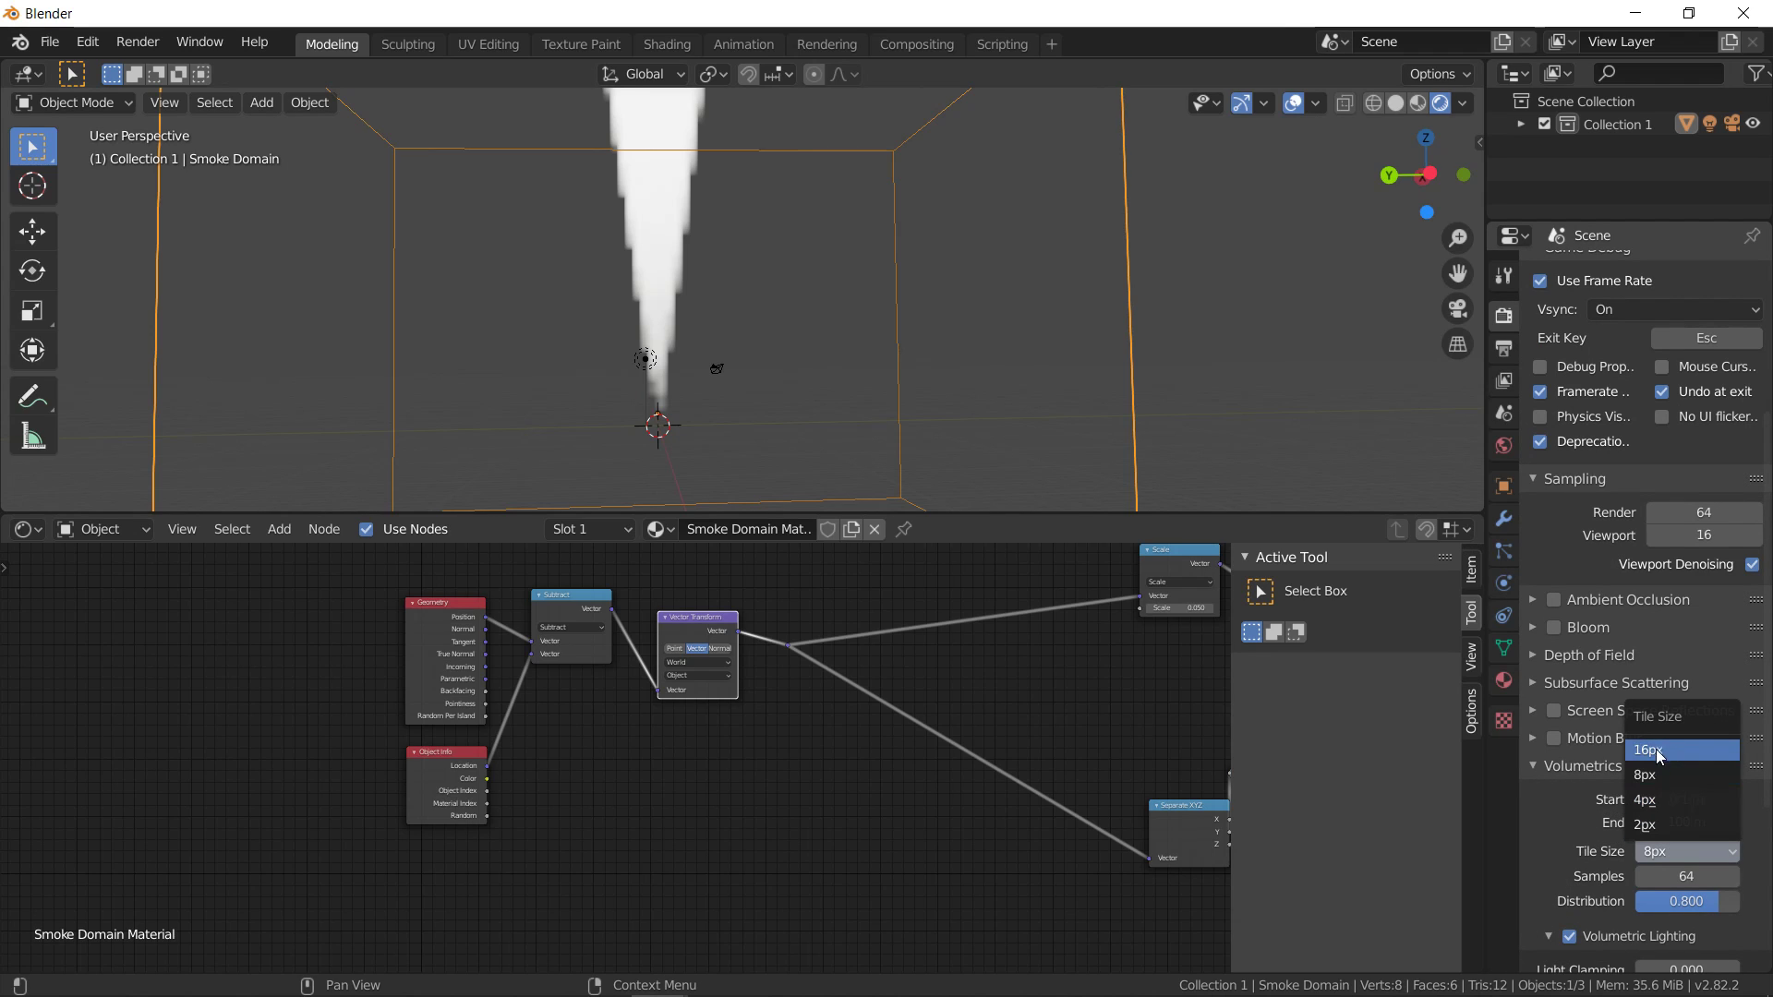
left_click(1653, 824)
key("shift+grave")
left_click(743, 300)
scroll(1028, 303, "down", 1)
scroll(1028, 303, "up", 1)
key("shift+grave")
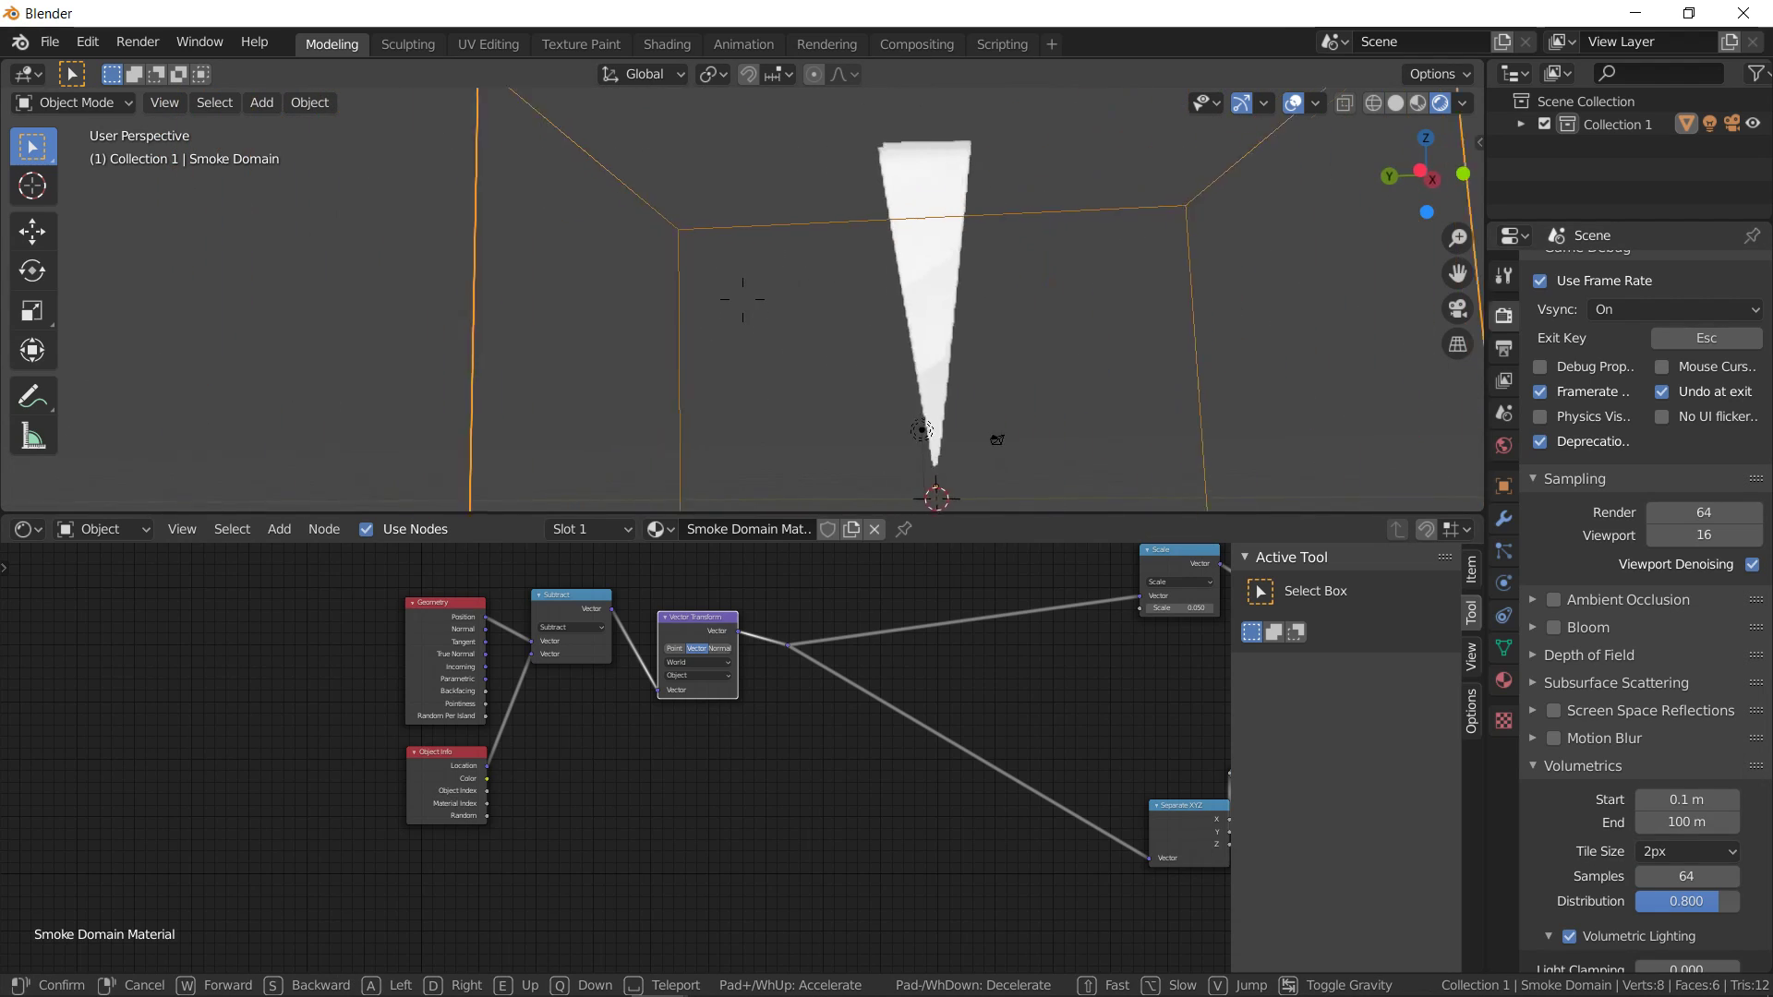
key("w")
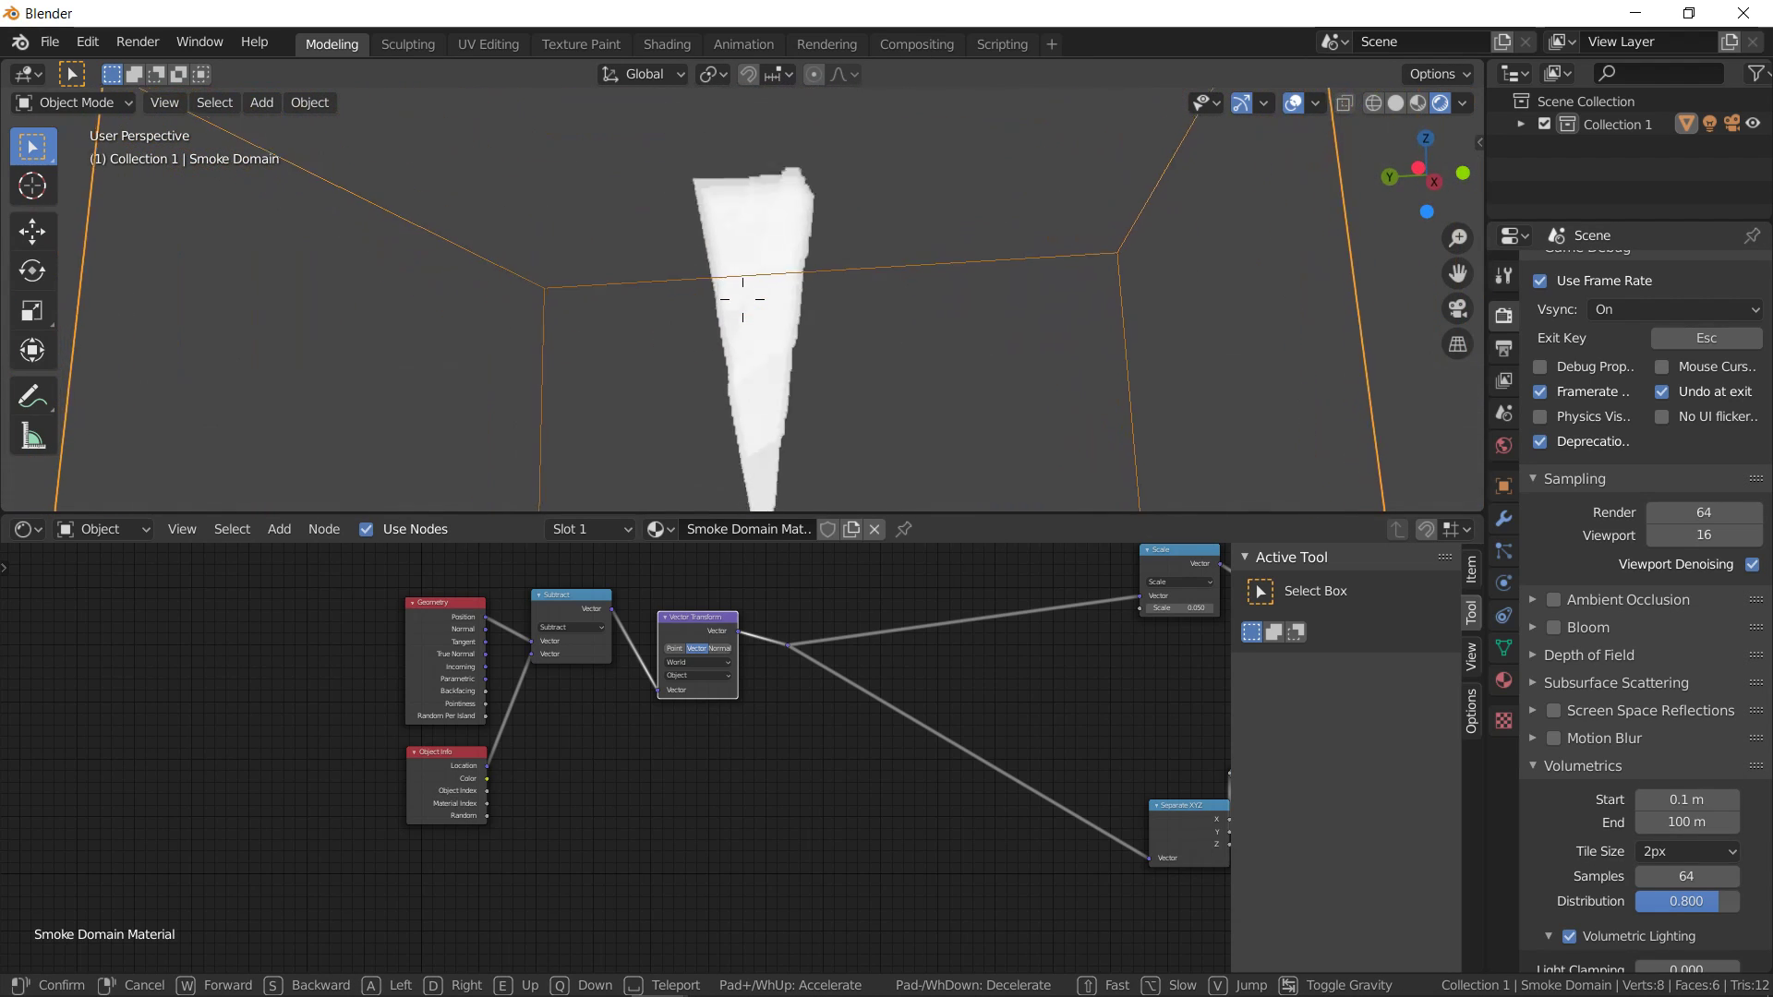
left_click(743, 299)
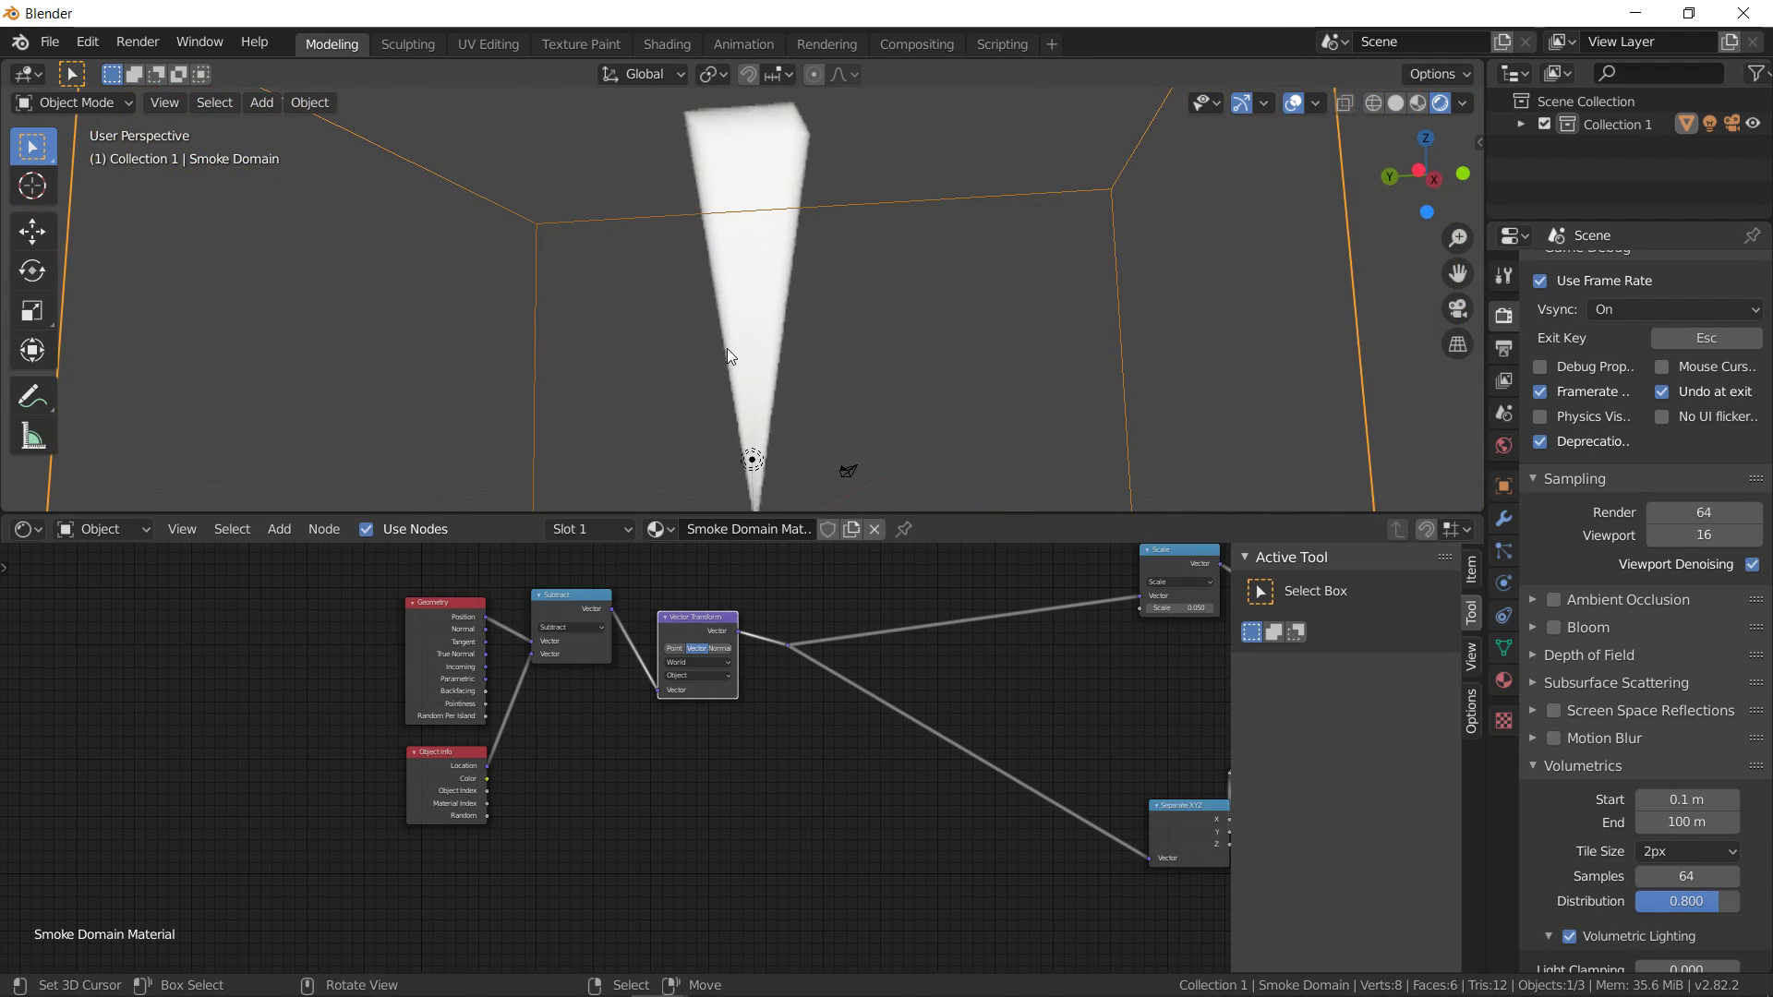
Try factors of 0.1, 0.05 and 0.2 on the Scale node feeding the Gradient Texture
middle_click_drag(1029, 644, 485, 770)
scroll(485, 770, "up", 4)
left_click(455, 728)
type("0.1")
key("Return")
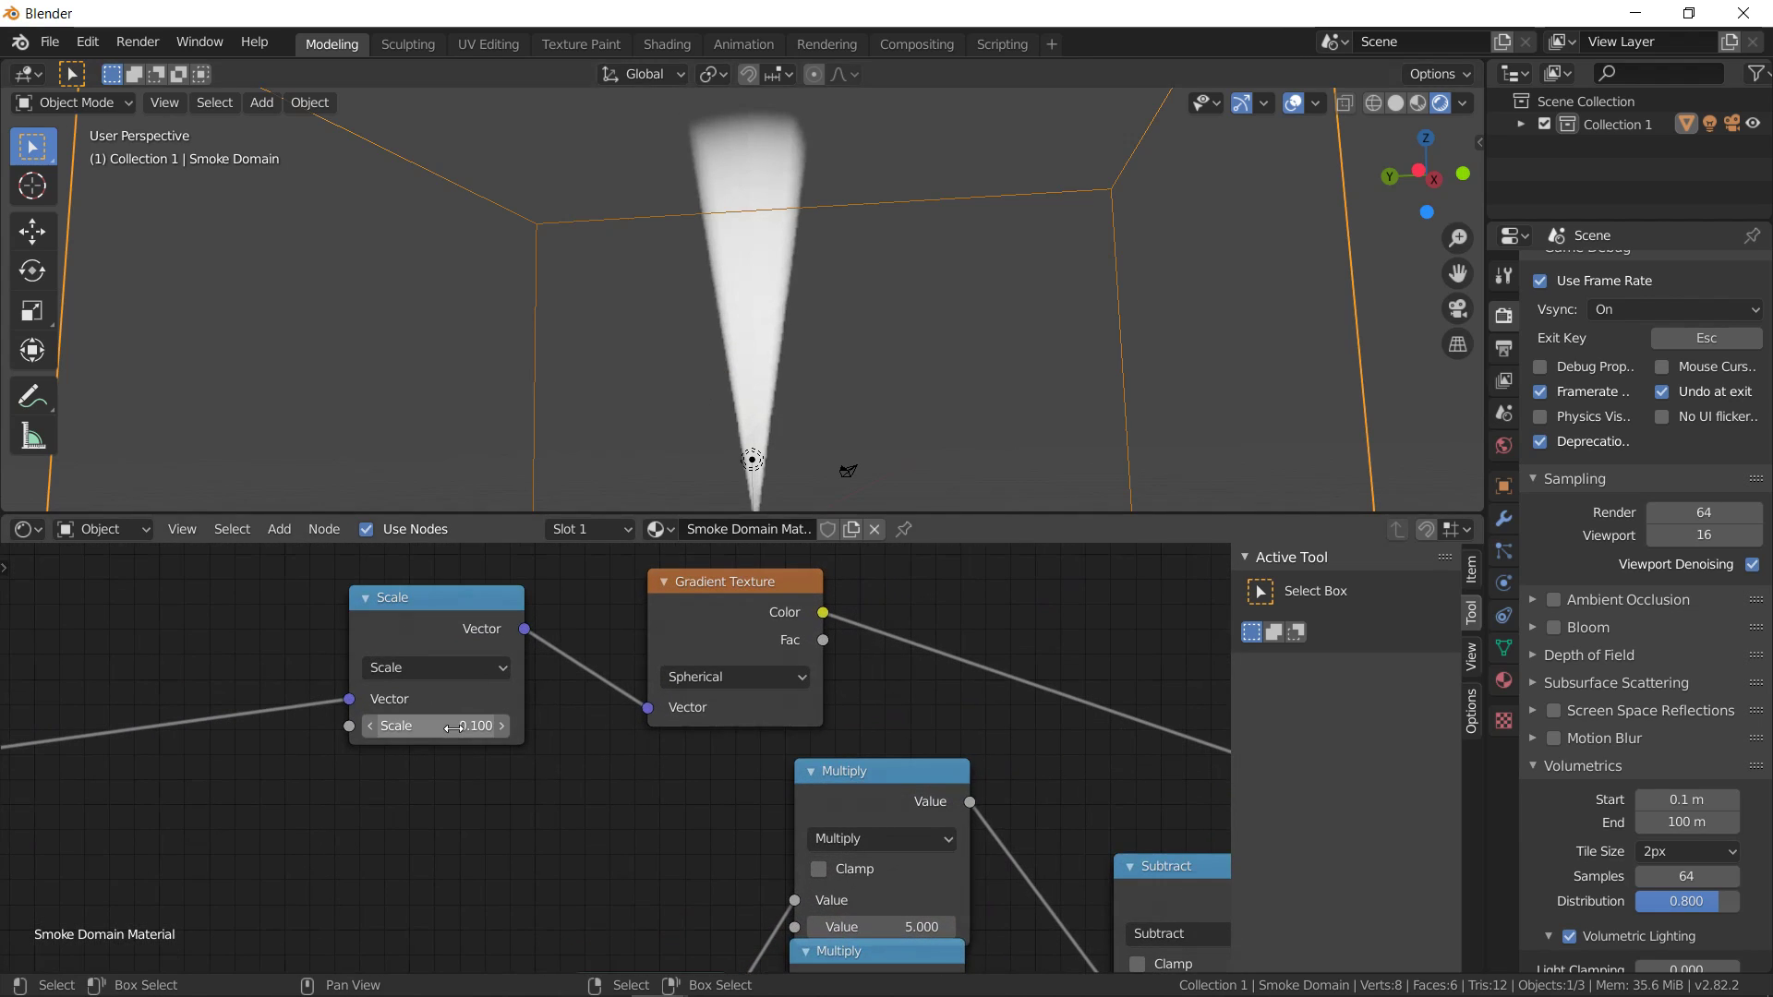
left_click(455, 728)
type(".05")
key("Return")
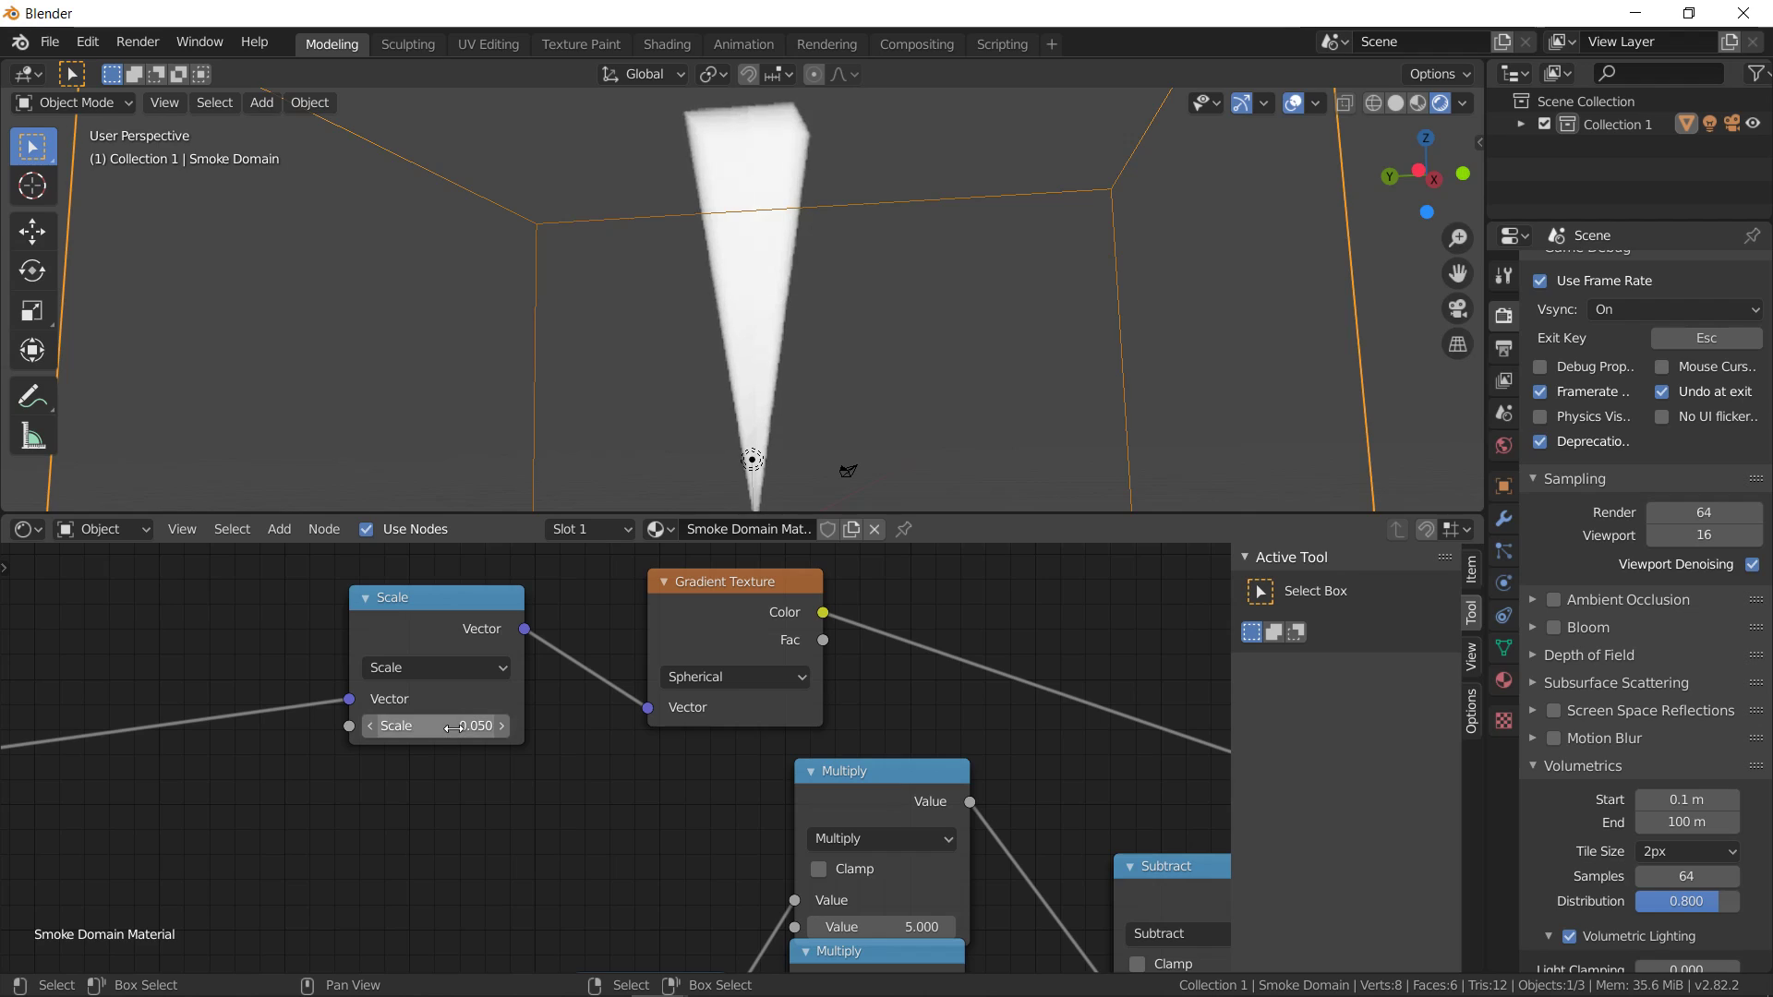
type("0.2")
key("Return")
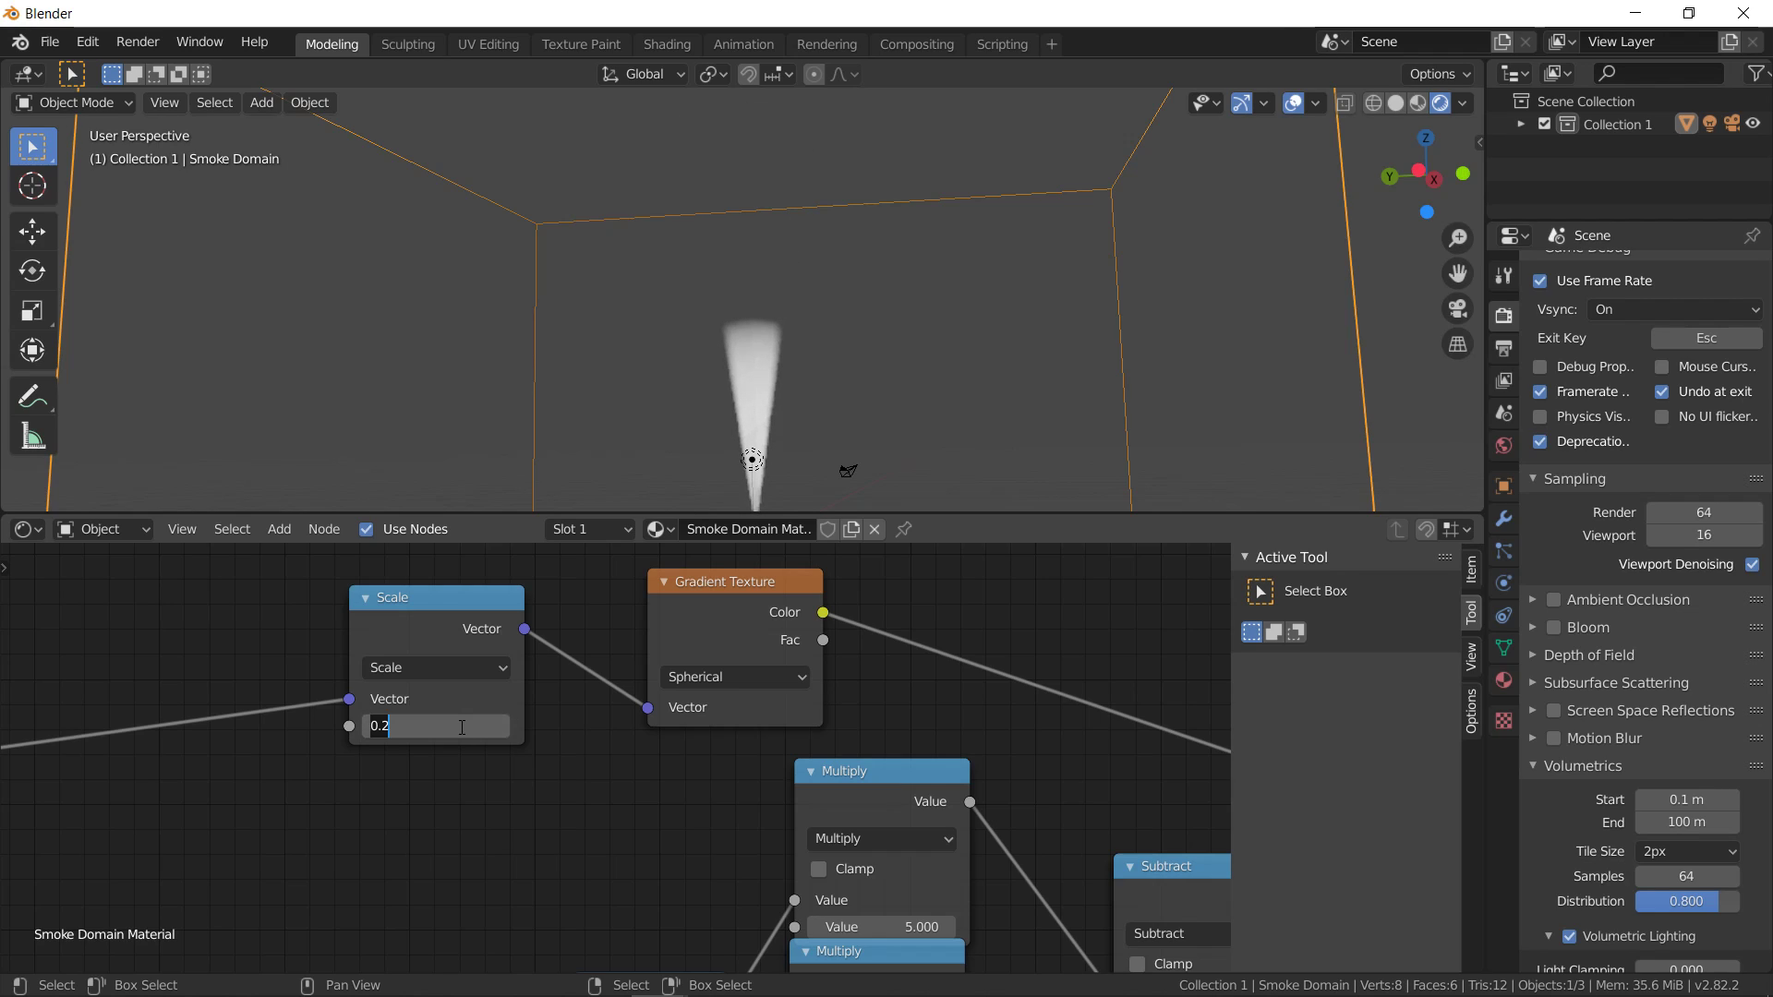
Set the factor of the Scale node before the Gradient Texture to 0.3
type("0.3")
key("Return")
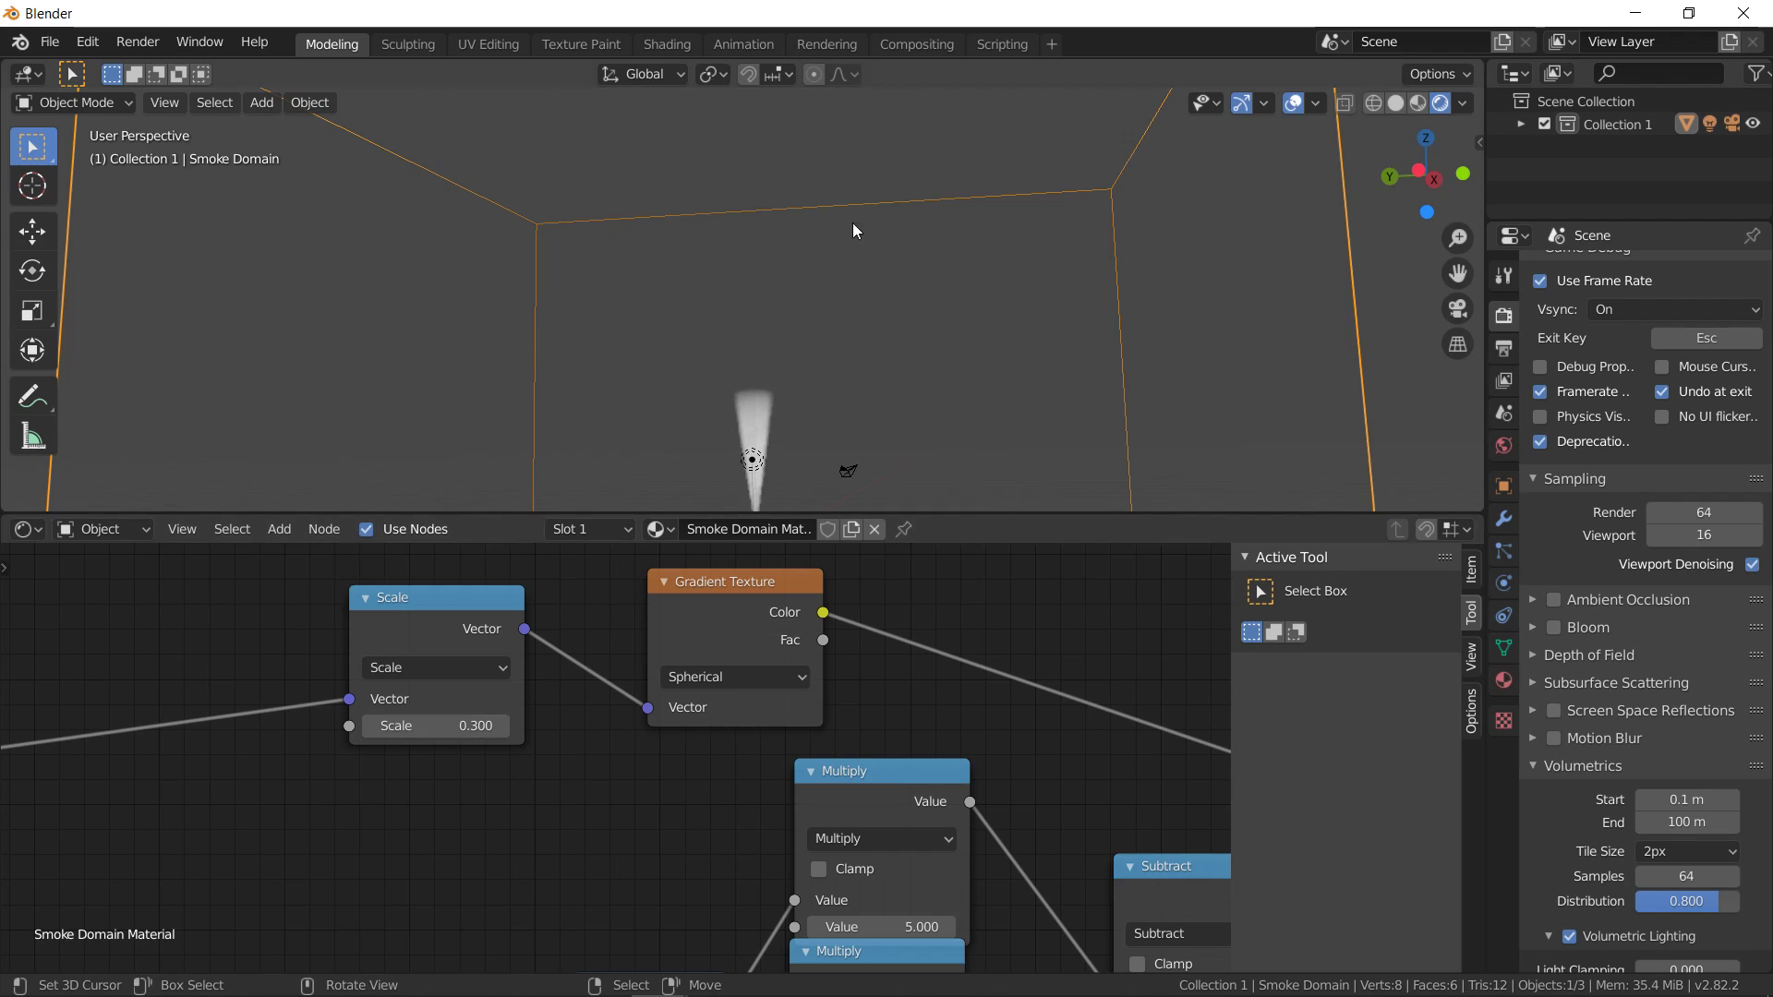
middle_click_drag(744, 282, 743, 299)
scroll(742, 299, "up", 4)
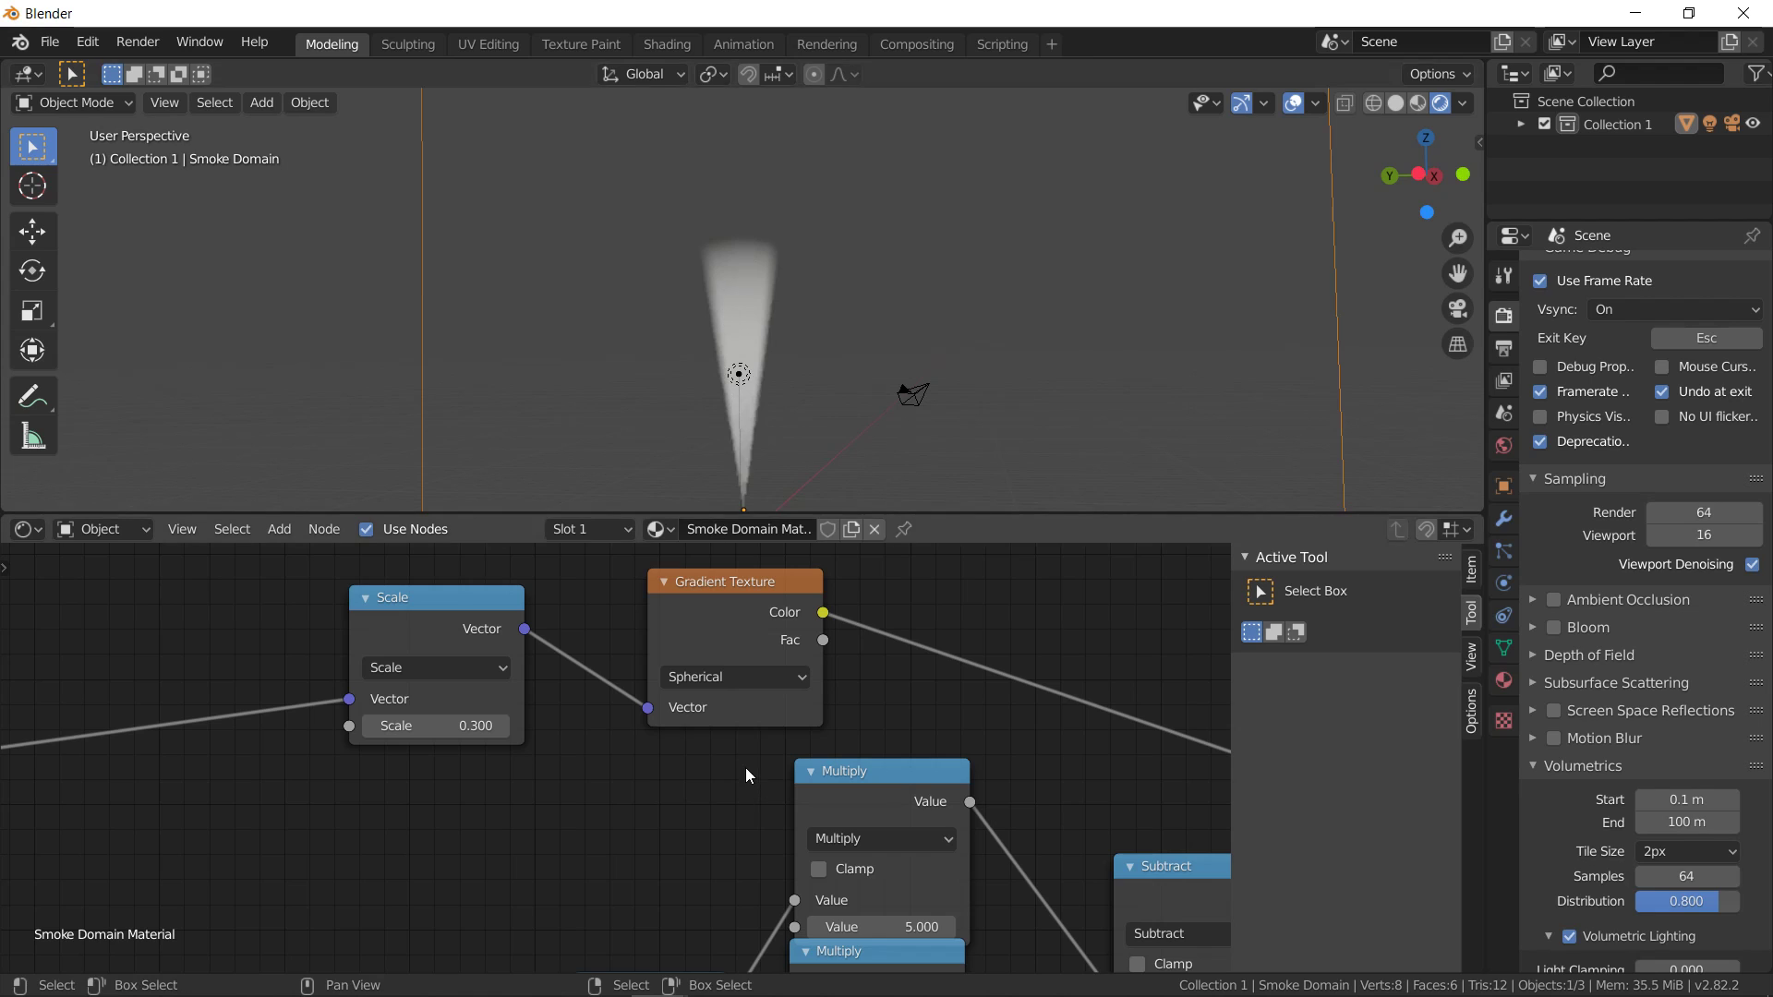
scroll(746, 771, "down", 5)
scroll(754, 815, "down", 2)
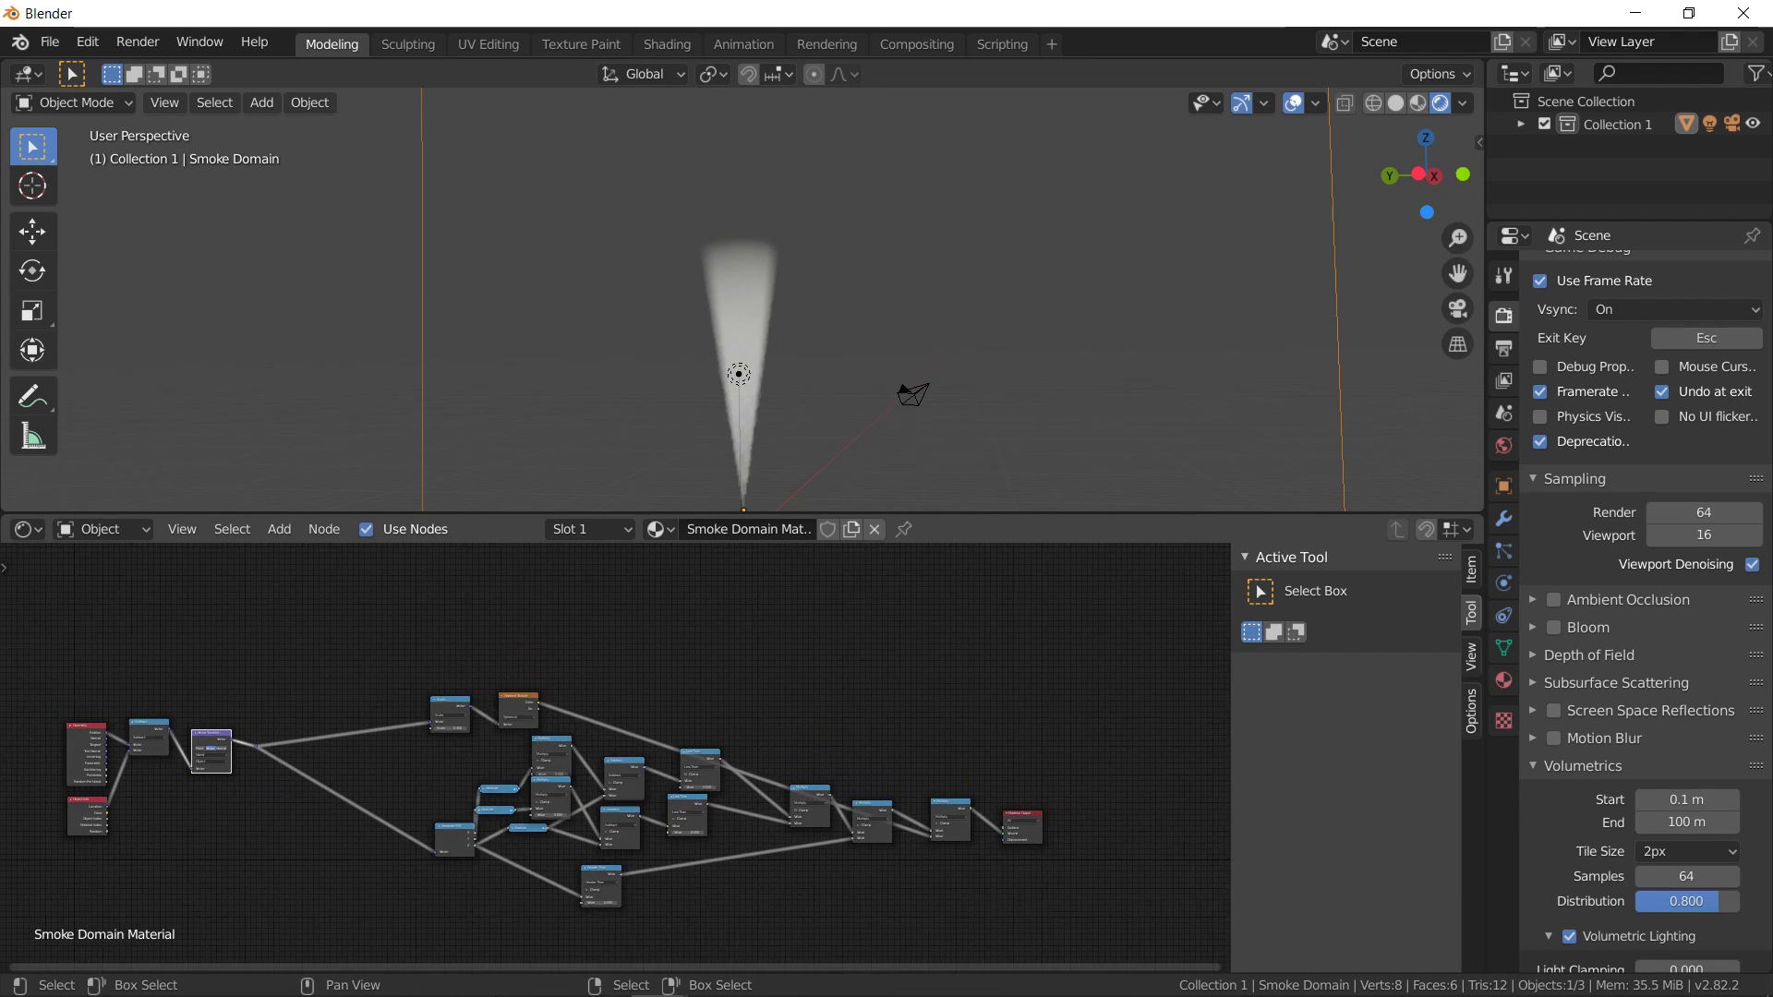